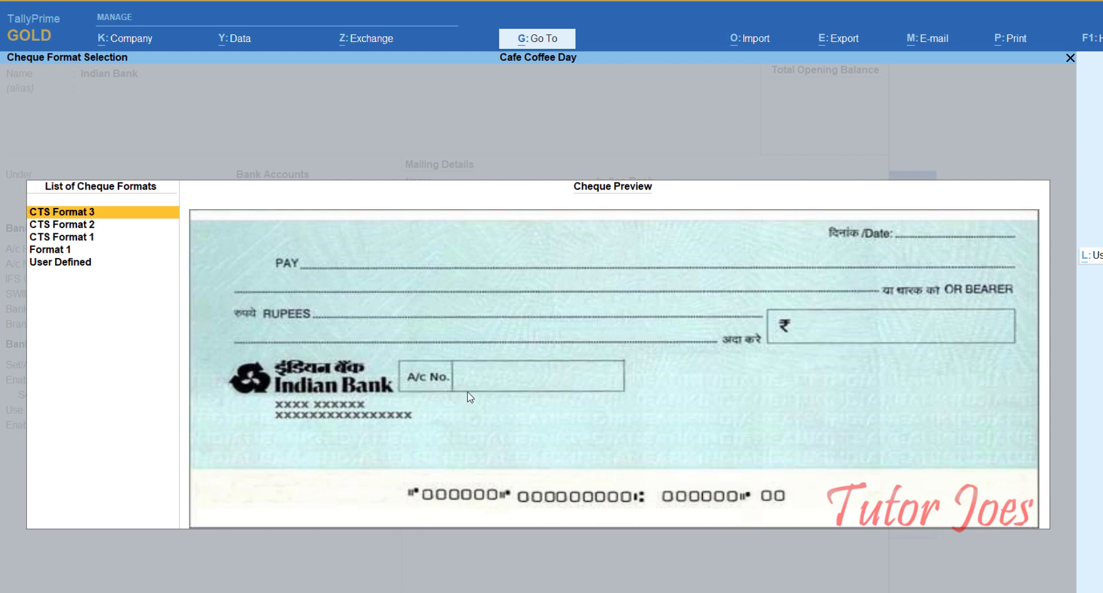
# Choose CTS Format 1 as Indian Bank's cheque format and open its cheque dimensions
pyautogui.press('Down')
pyautogui.press('Down')
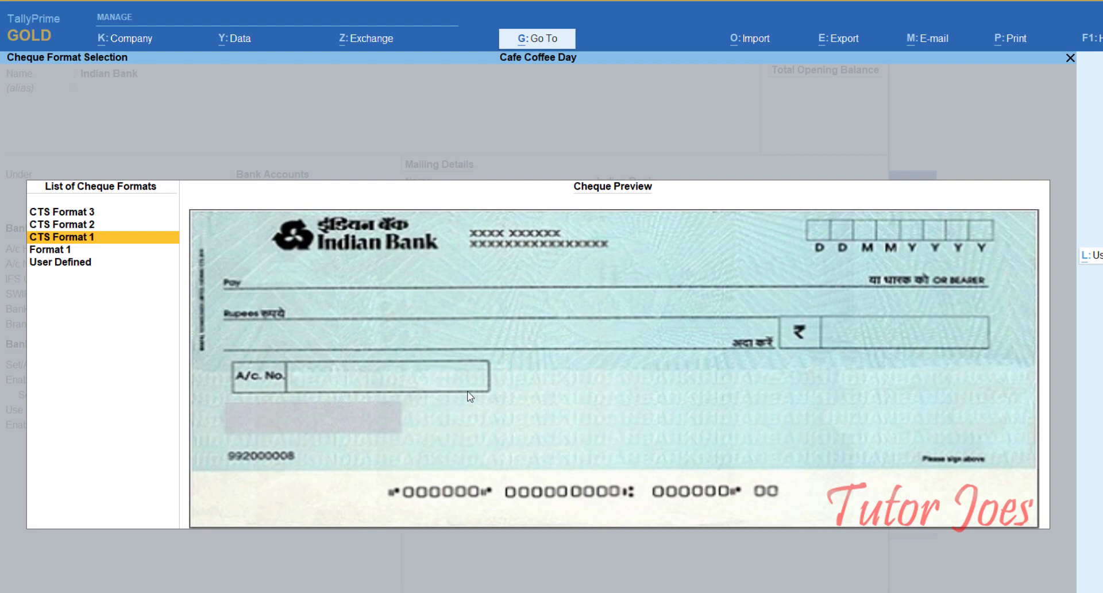
pyautogui.press('Return')
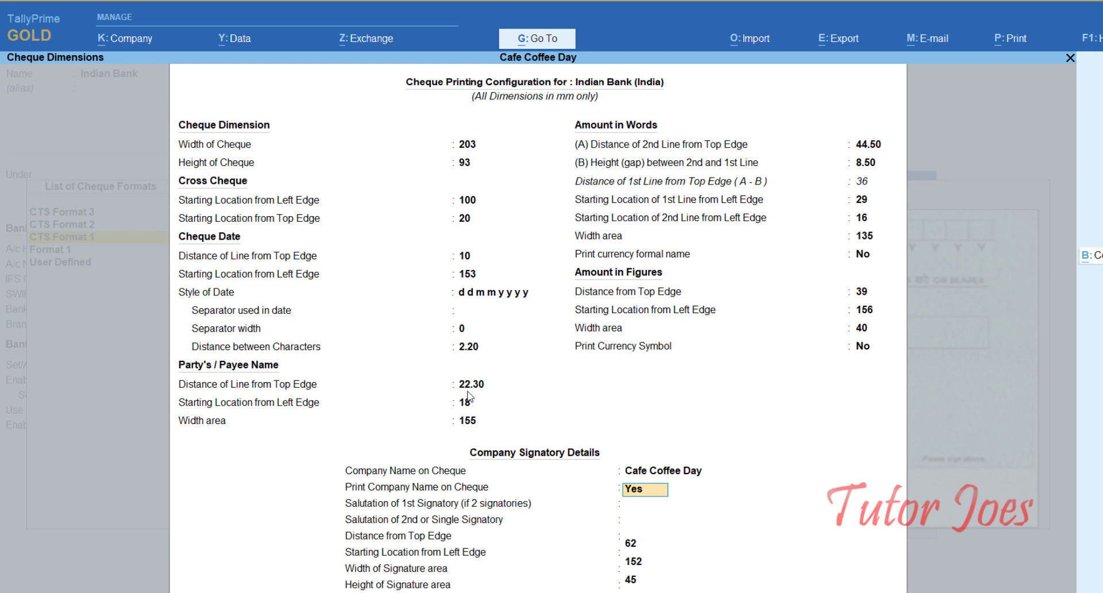
# Preview the sample cheque printed with the CTS Format 1 dimensions, and return to the Indian Bank ledger form
pyautogui.hotkey('alt', 'p')
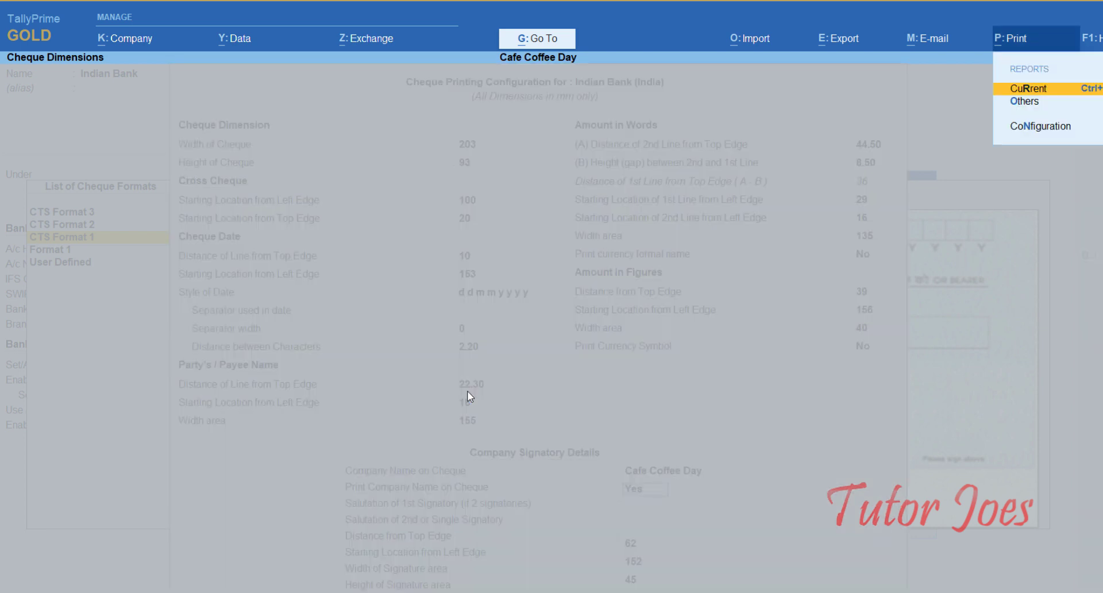
pyautogui.press('Return')
pyautogui.press('Left')
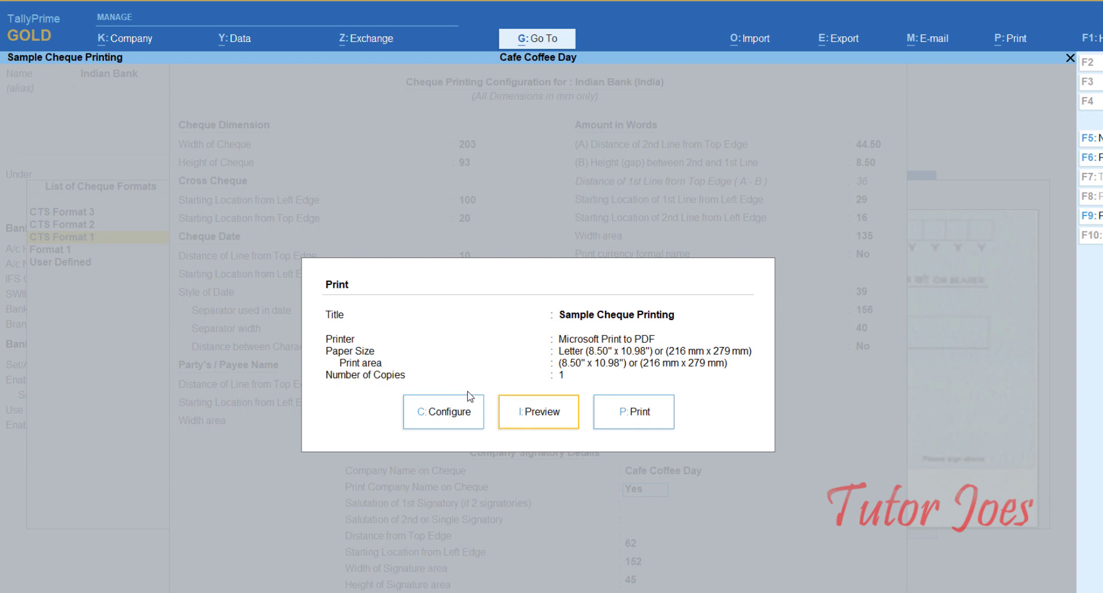
pyautogui.press('Return')
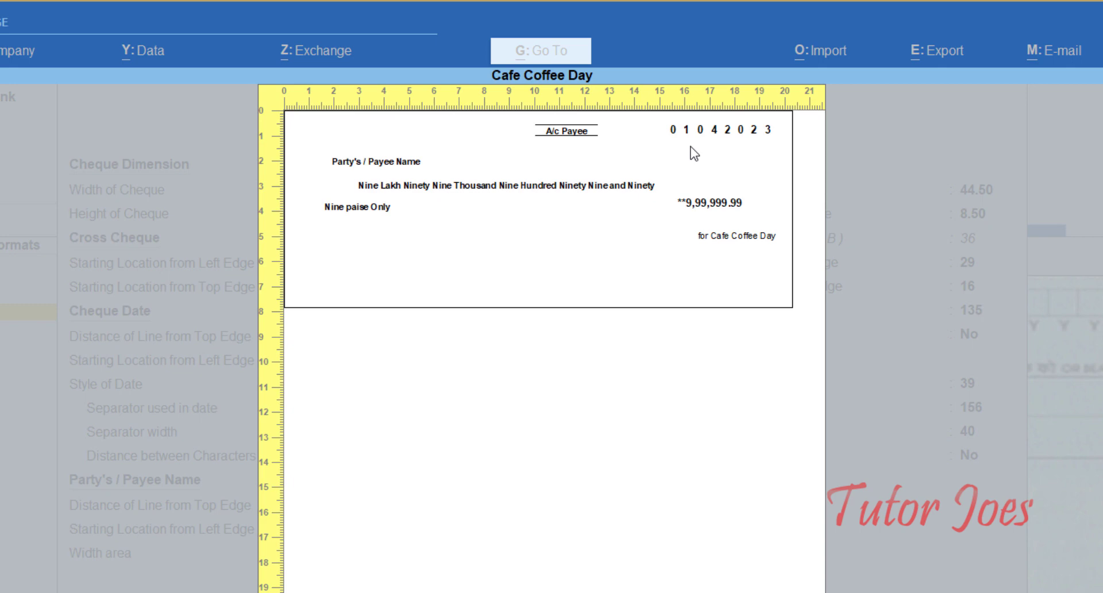
pyautogui.press('Escape')
pyautogui.press('Escape')
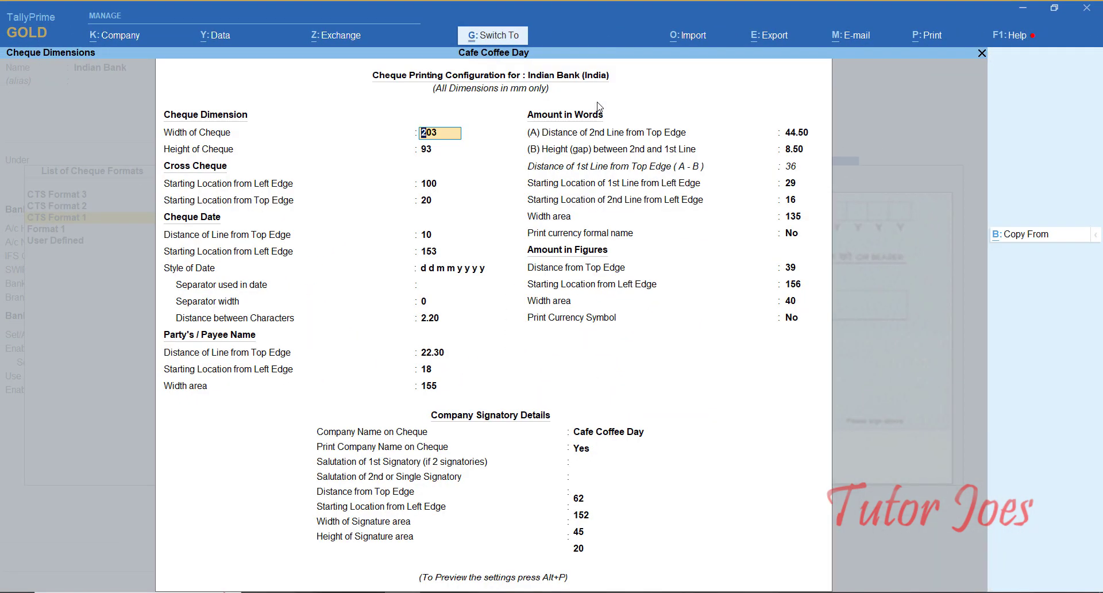
pyautogui.hotkey('alt', 'p')
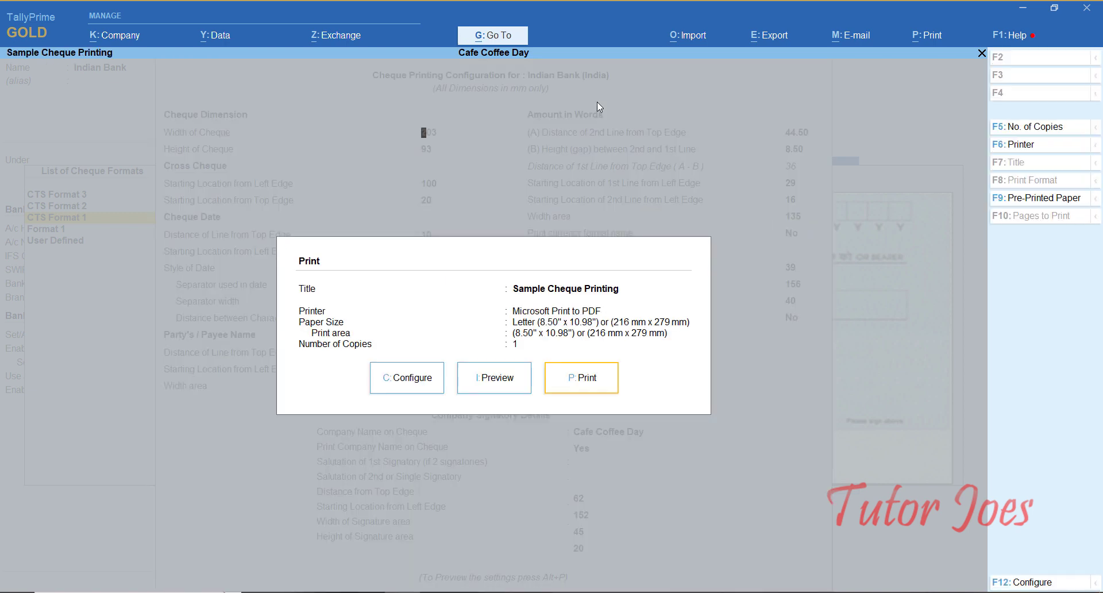
pyautogui.press('Escape')
pyautogui.press('Escape')
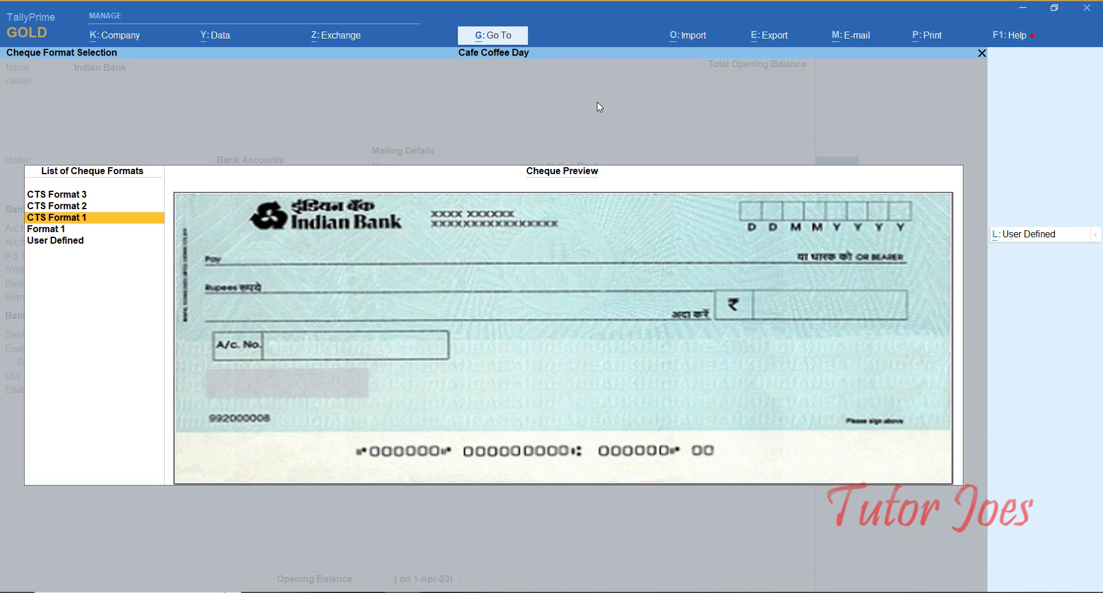
pyautogui.press('Escape')
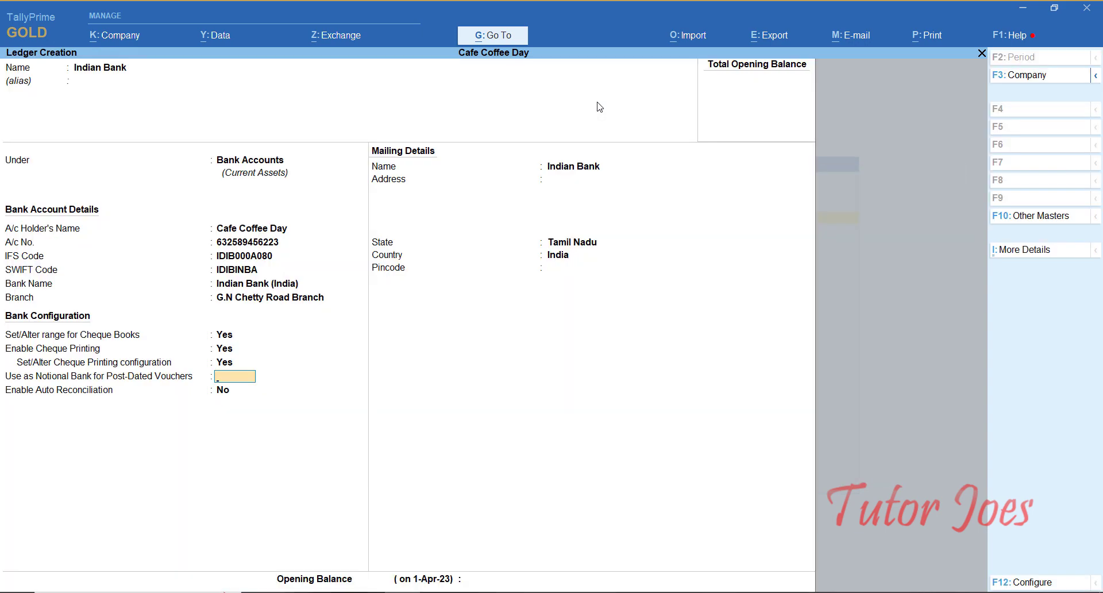
# Set notional bank use and auto reconciliation to No, and save the Indian Bank ledger without an opening balance
pyautogui.press('Escape')
pyautogui.press('n')
pyautogui.press('n')
pyautogui.press('Return')
pyautogui.press('Return')
pyautogui.press('Return')
pyautogui.press('Return')
pyautogui.press('Return')
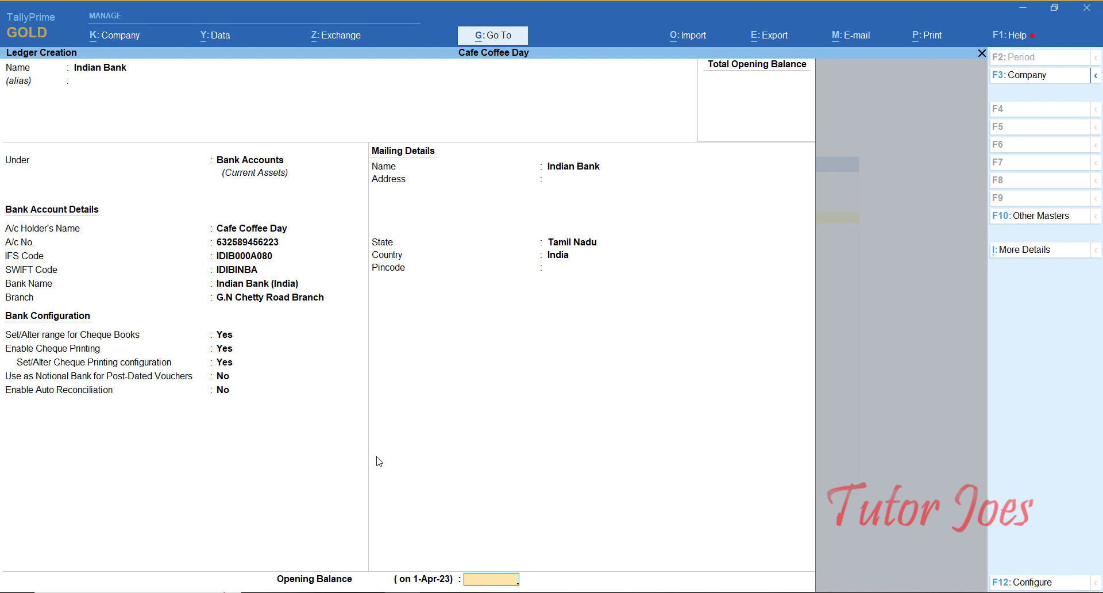
pyautogui.press('Return')
pyautogui.press('y')
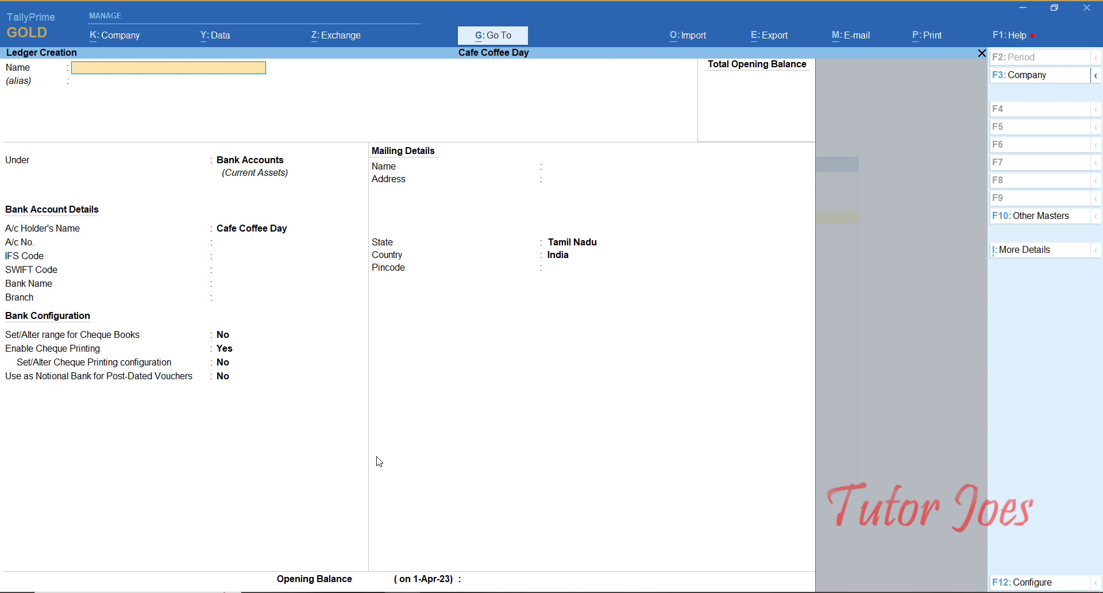
# Give the existing Cash ledger an opening balance of 25,00,000 Dr, save it, and return to the Gateway of Tally
pyautogui.press('pageup')
pyautogui.press('pageup')
pyautogui.press('pageup')
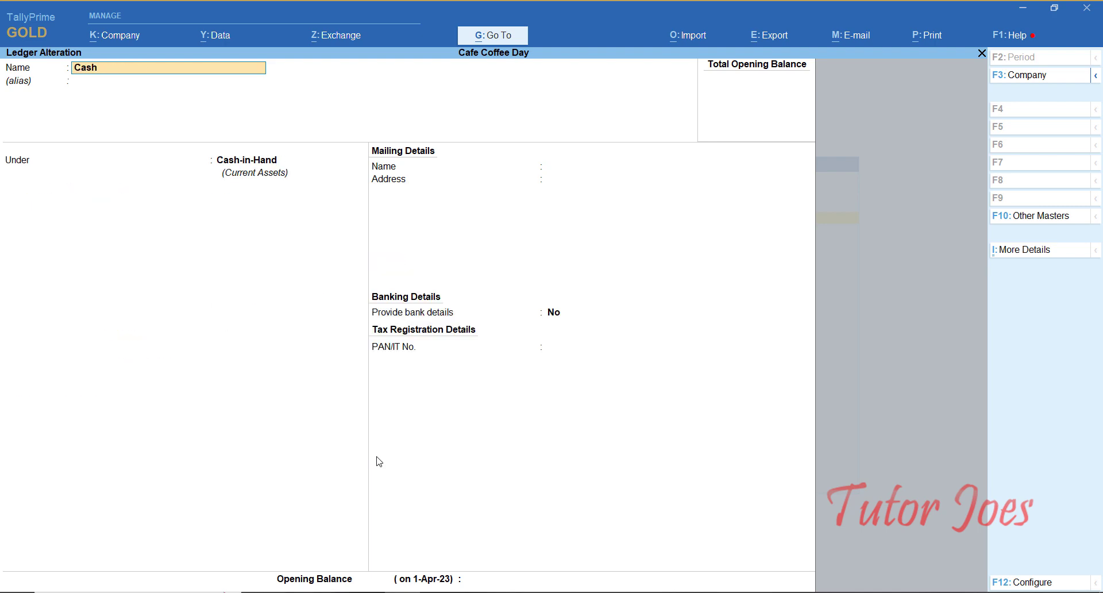
pyautogui.press('Return')
pyautogui.press('Return')
pyautogui.press('Return')
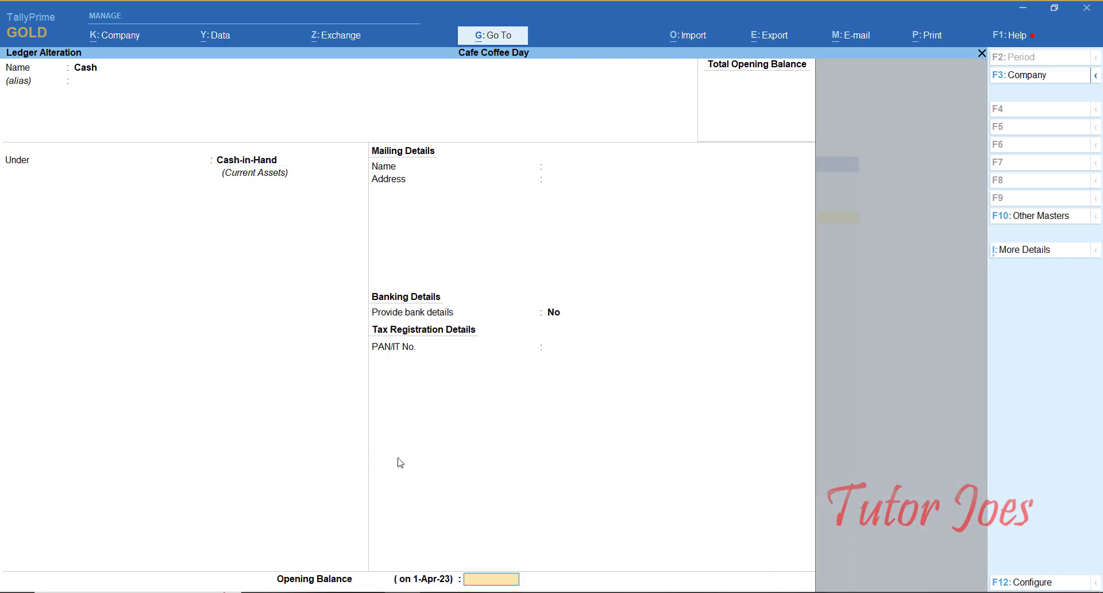
pyautogui.write('2500000')
pyautogui.press('Return')
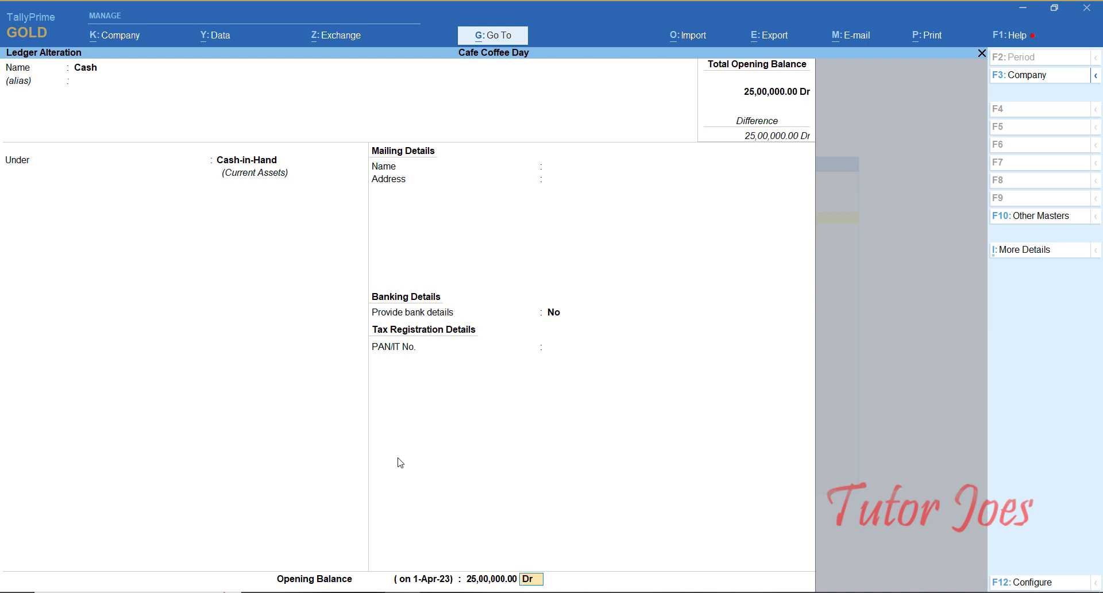
pyautogui.press('Return')
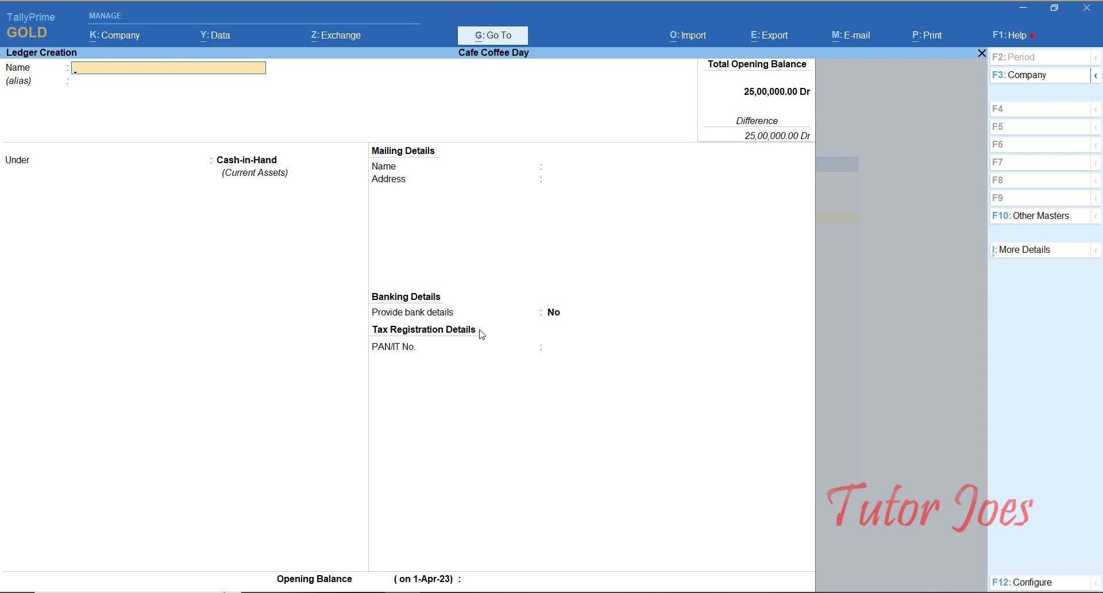
pyautogui.press('Escape')
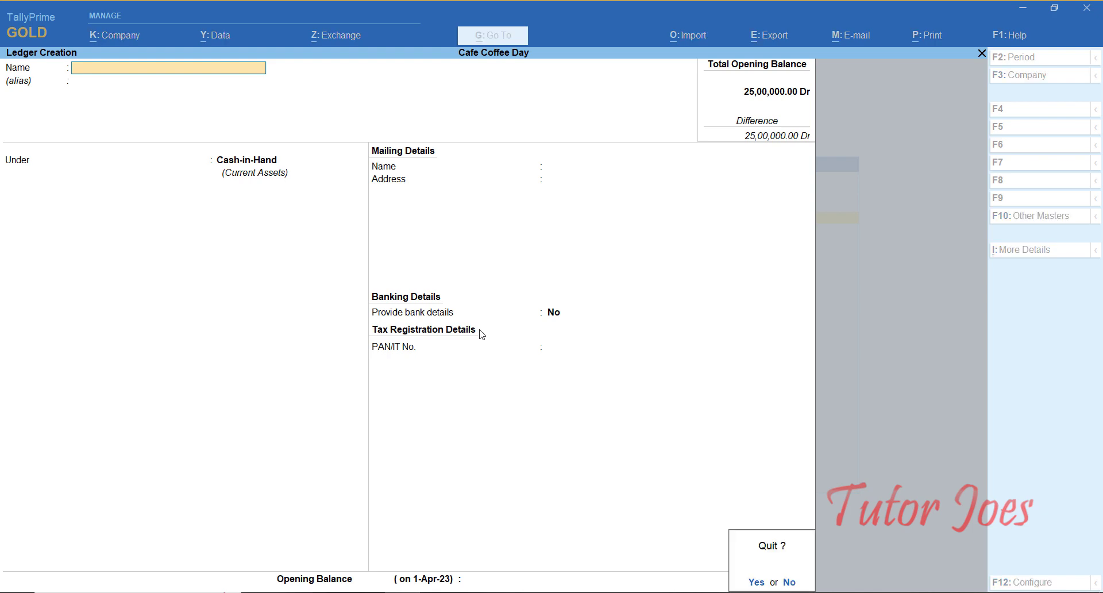
pyautogui.press('y')
pyautogui.press('Escape')
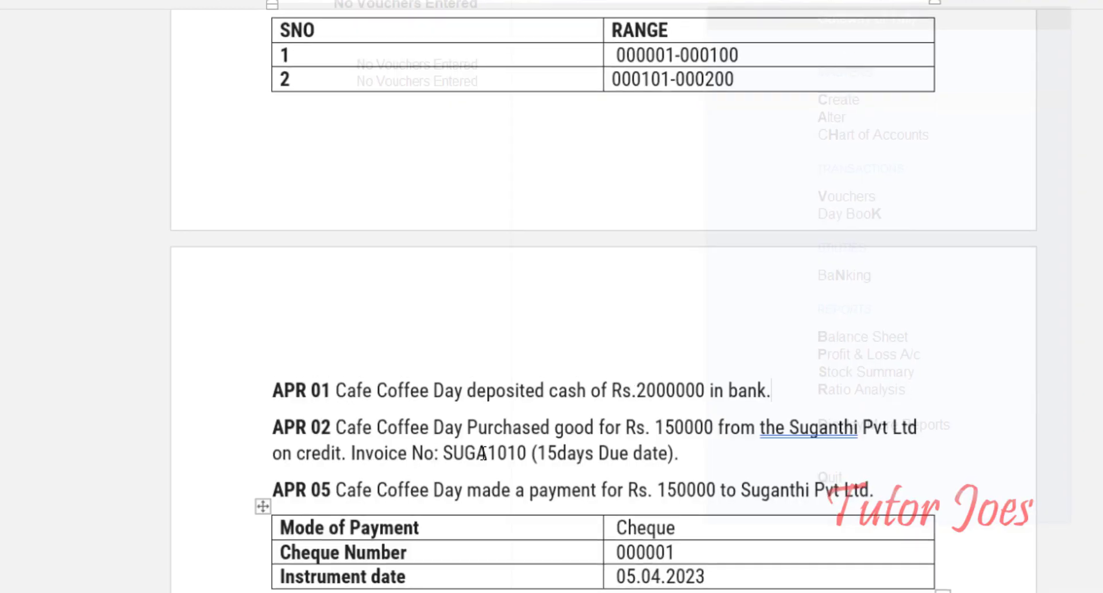
# Review the dated deposit, purchase, payment and cheque transactions in the Word exercise document
pyautogui.scroll(-3, 470, 288)
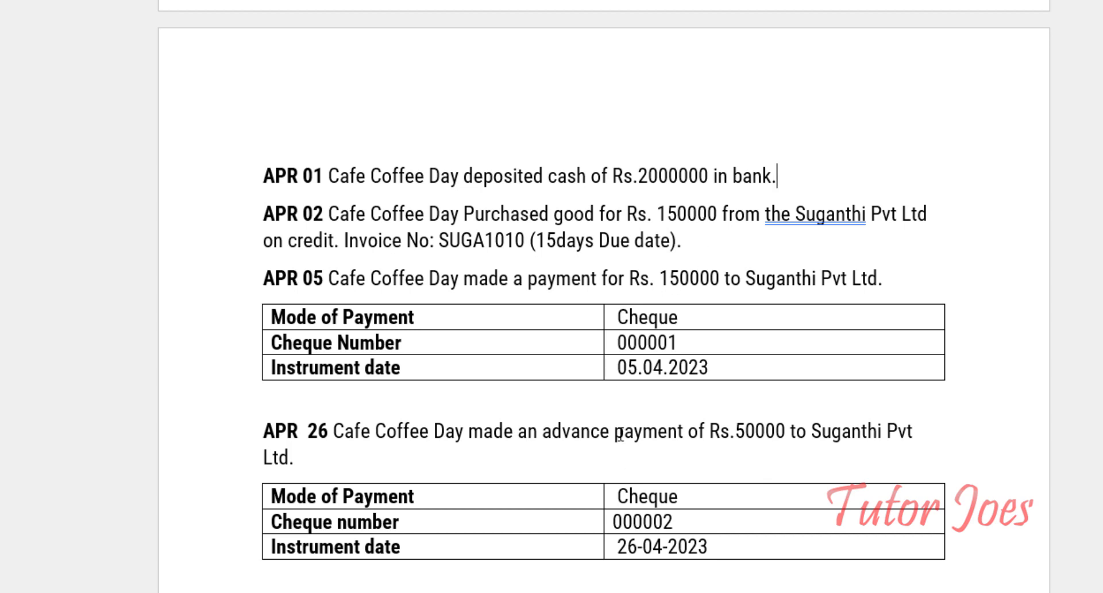
pyautogui.scroll(-6, 620, 435)
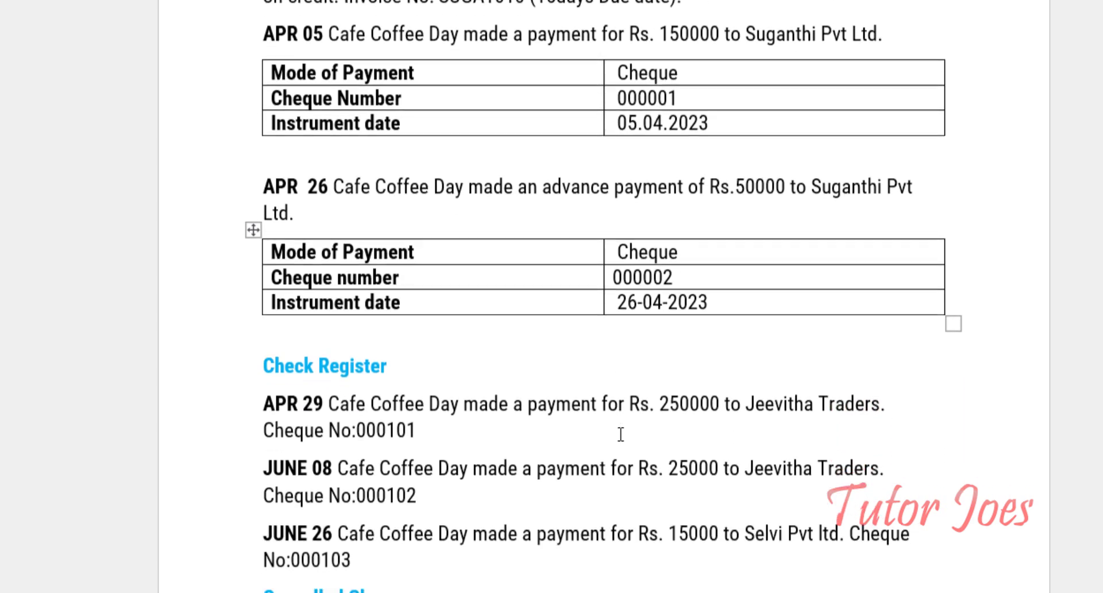
pyautogui.scroll(-3, 621, 435)
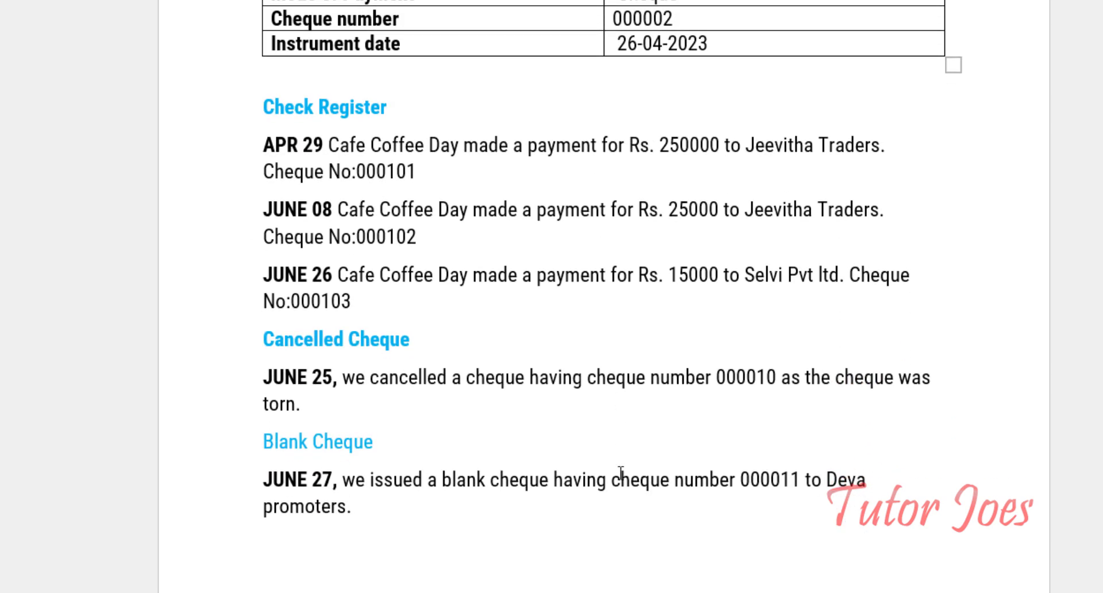
pyautogui.scroll(10, 615, 473)
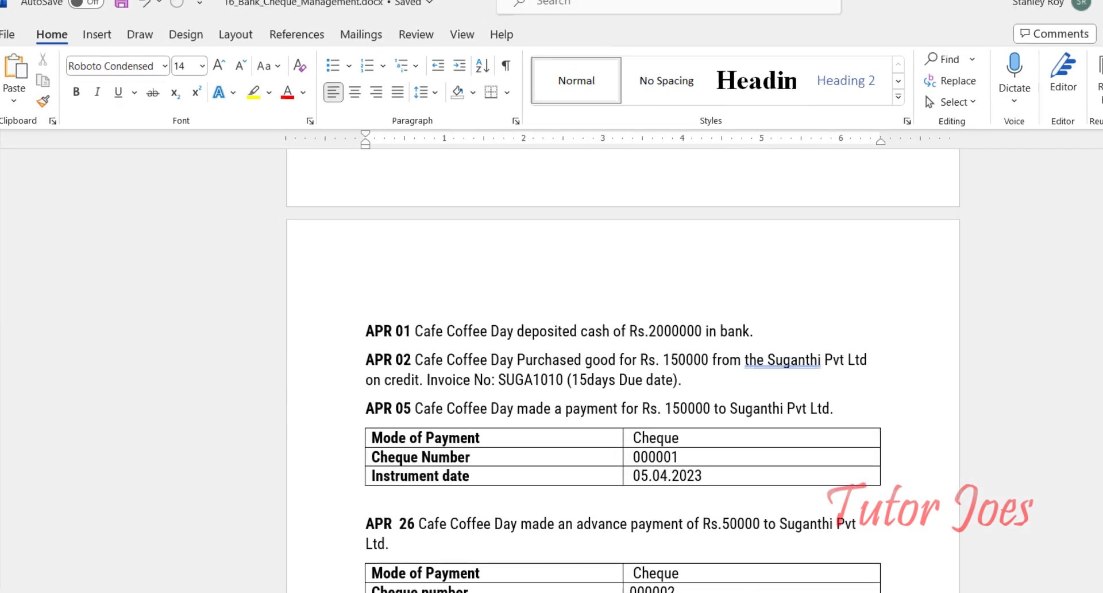
# Switch back to TallyPrime and start a contra voucher dated 1-4-2023
pyautogui.hotkey('alt', 'Tab')
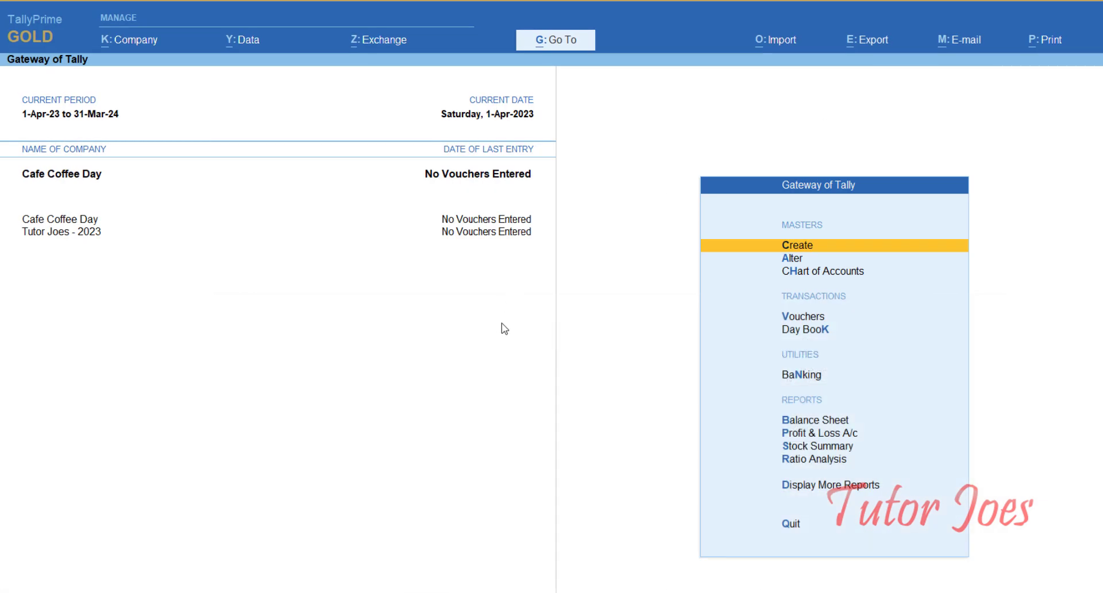
pyautogui.press('Down')
pyautogui.press('Down')
pyautogui.press('Down')
pyautogui.press('Down')
pyautogui.press('Up')
pyautogui.press('Return')
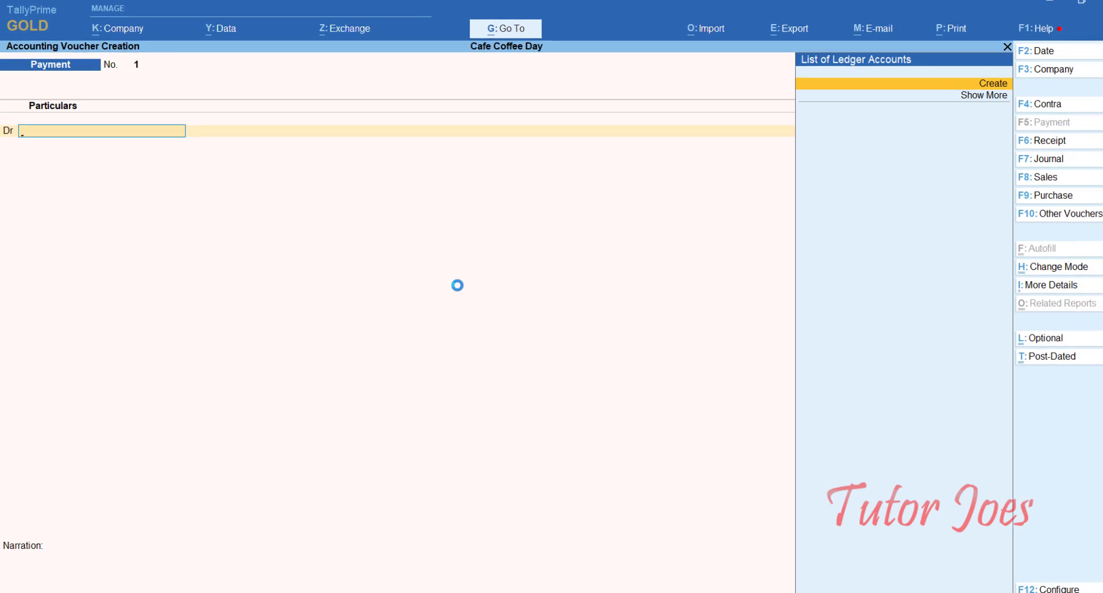
pyautogui.press('F4')
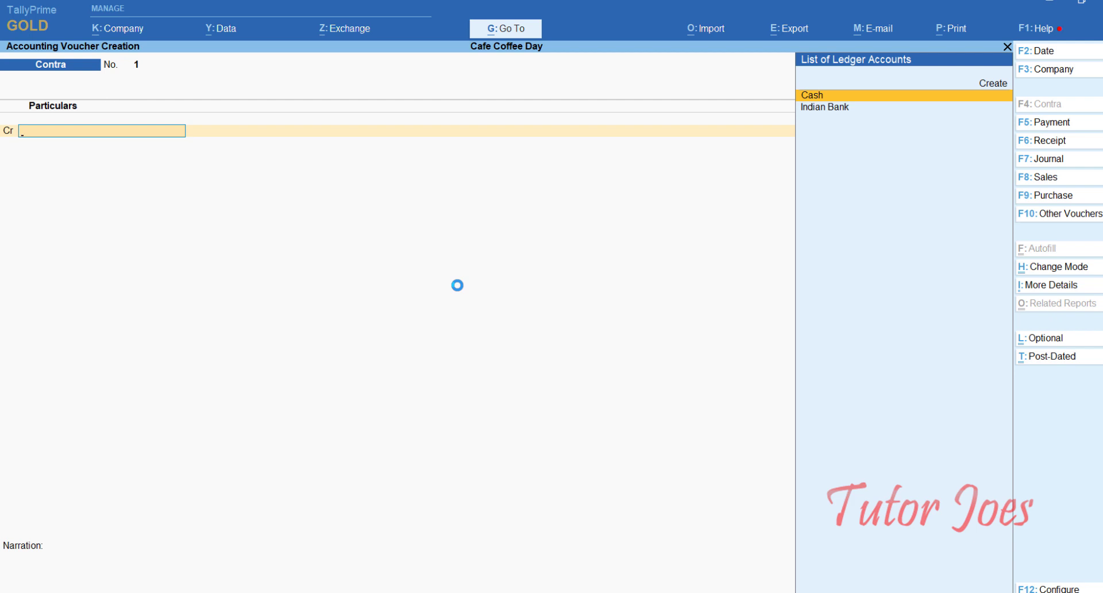
pyautogui.press('F2')
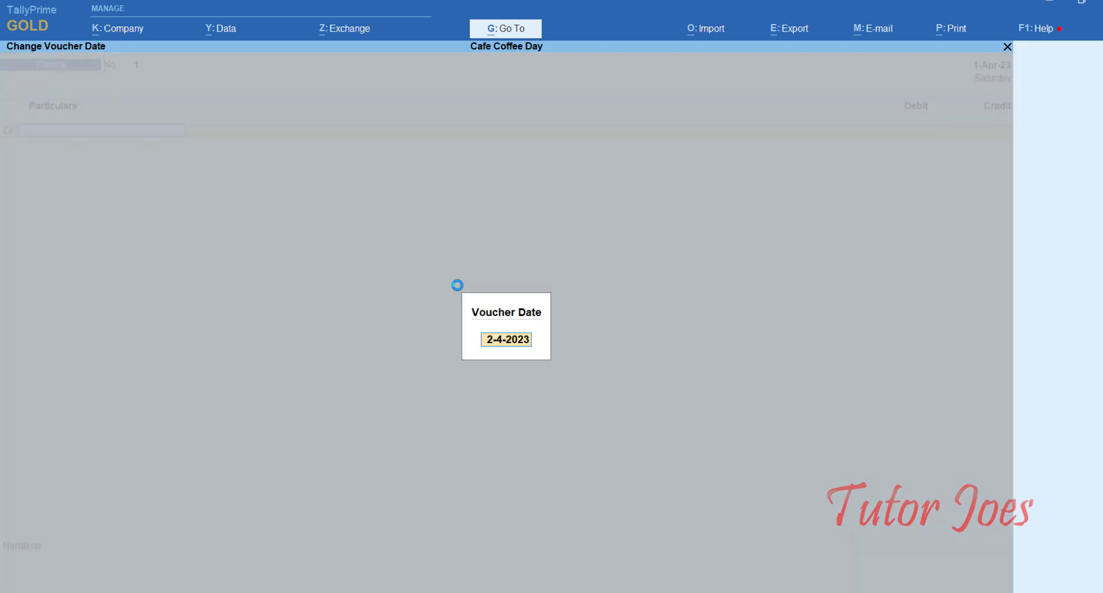
pyautogui.write('1-4')
pyautogui.press('Return')
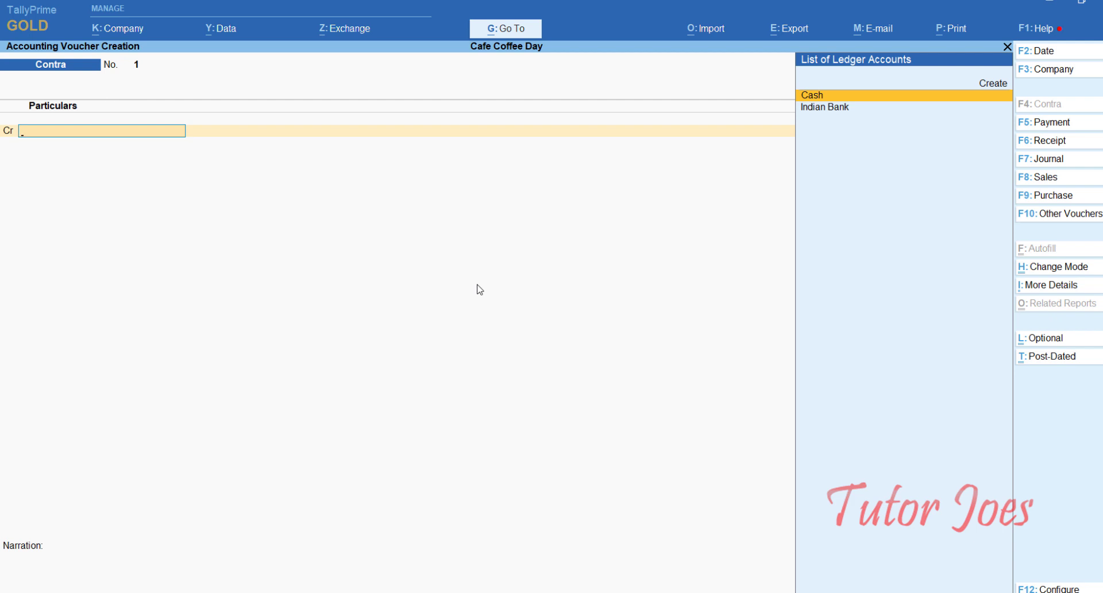
# Credit Cash with 20,00,000 and debit Indian Bank with the same amount
pyautogui.press('Return')
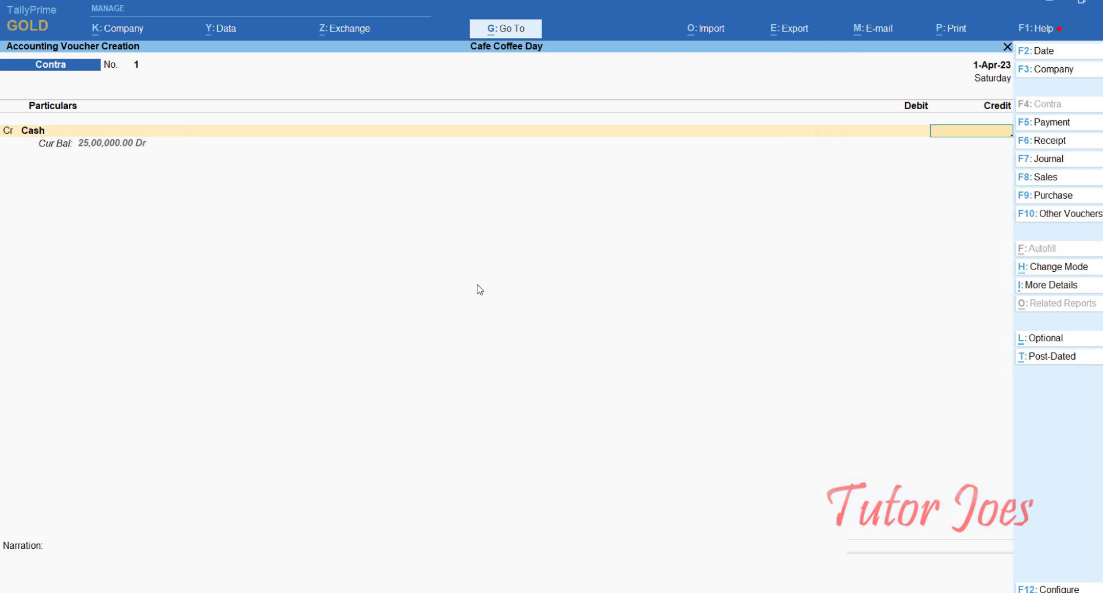
pyautogui.write('2000000')
pyautogui.press('Return')
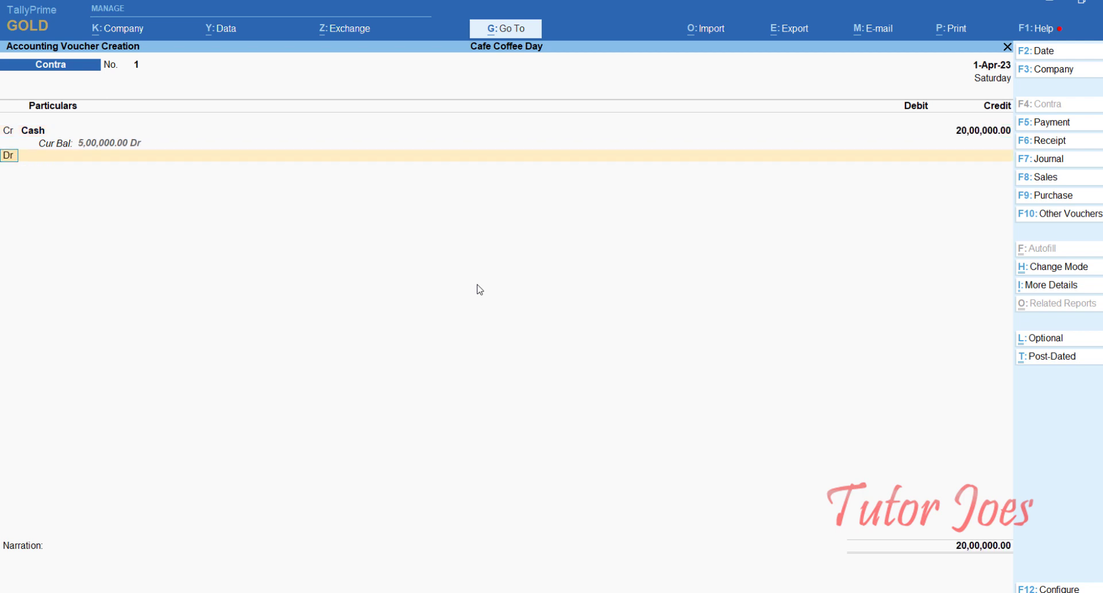
pyautogui.press('Return')
pyautogui.write('In')
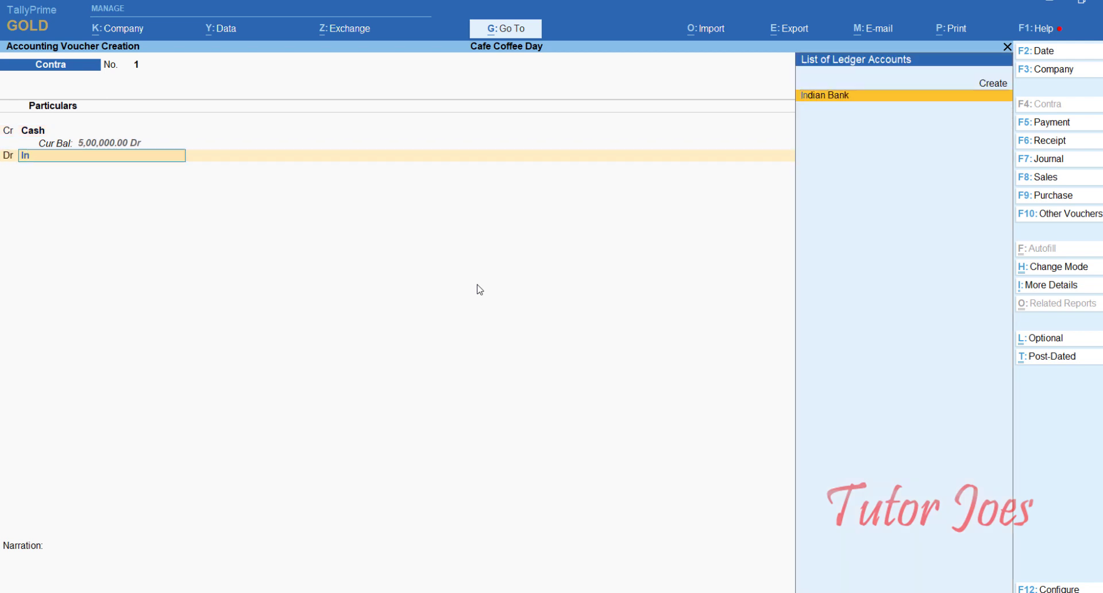
pyautogui.press('Return')
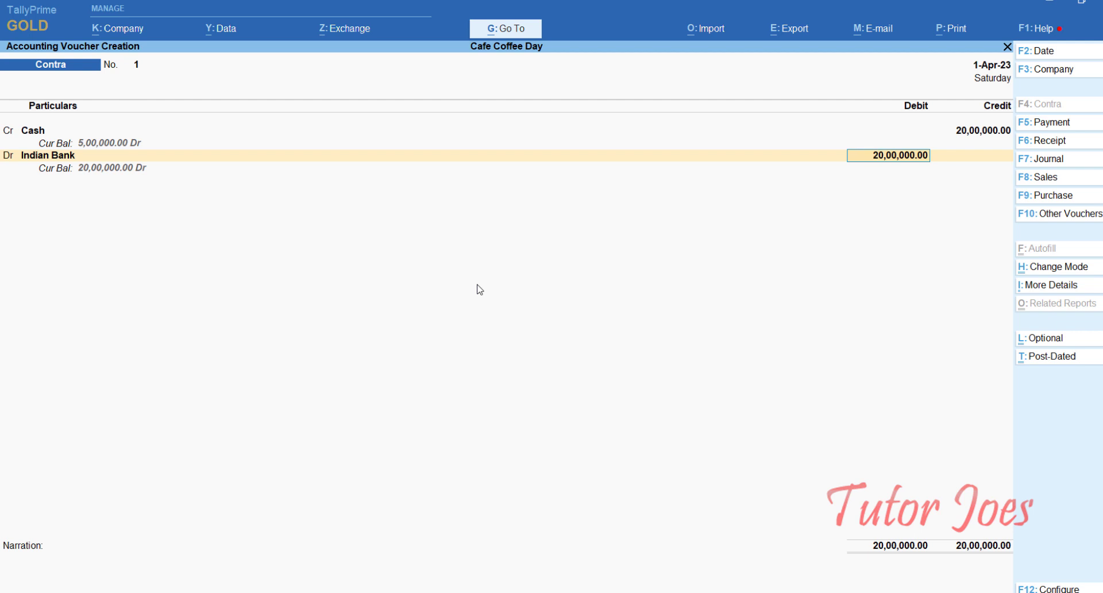
# Allocate the full Indian Bank amount as a Cash transaction without entering denominations, and save the contra voucher
pyautogui.press('Return')
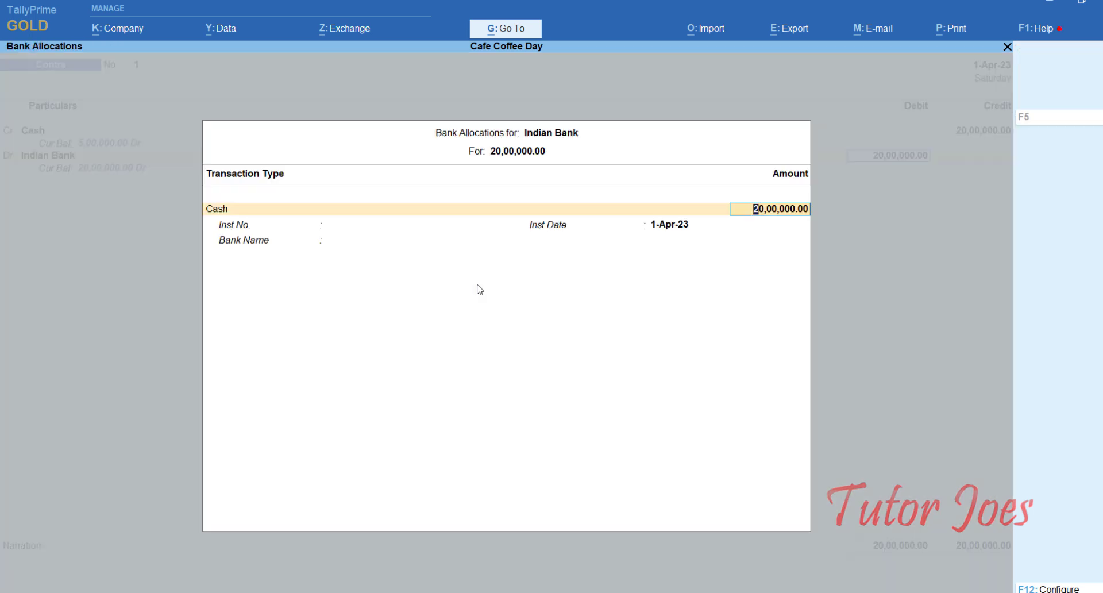
pyautogui.press('Return')
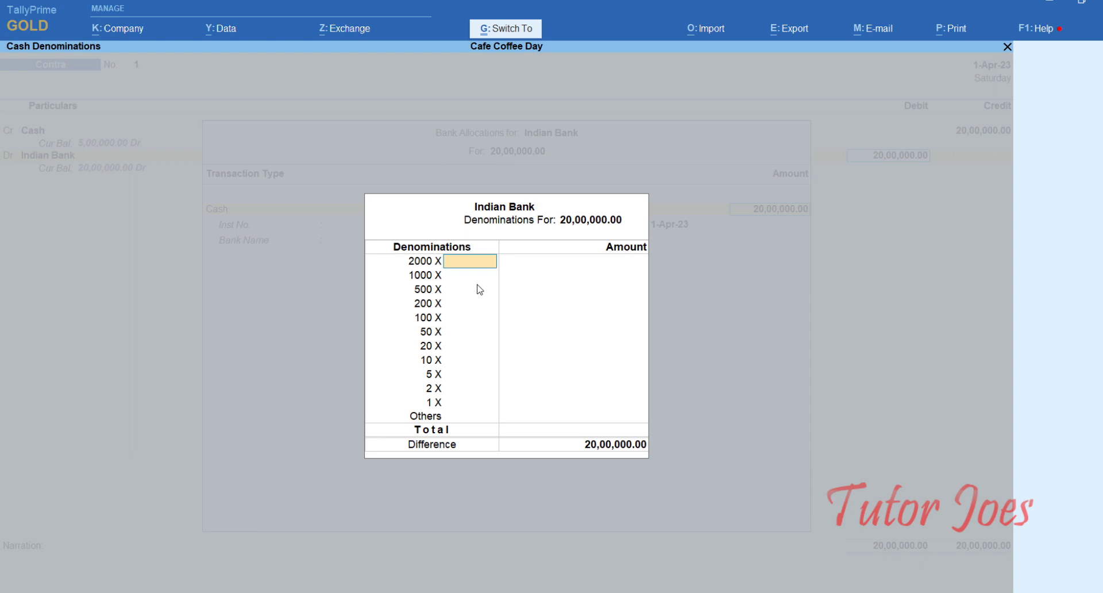
pyautogui.press('Escape')
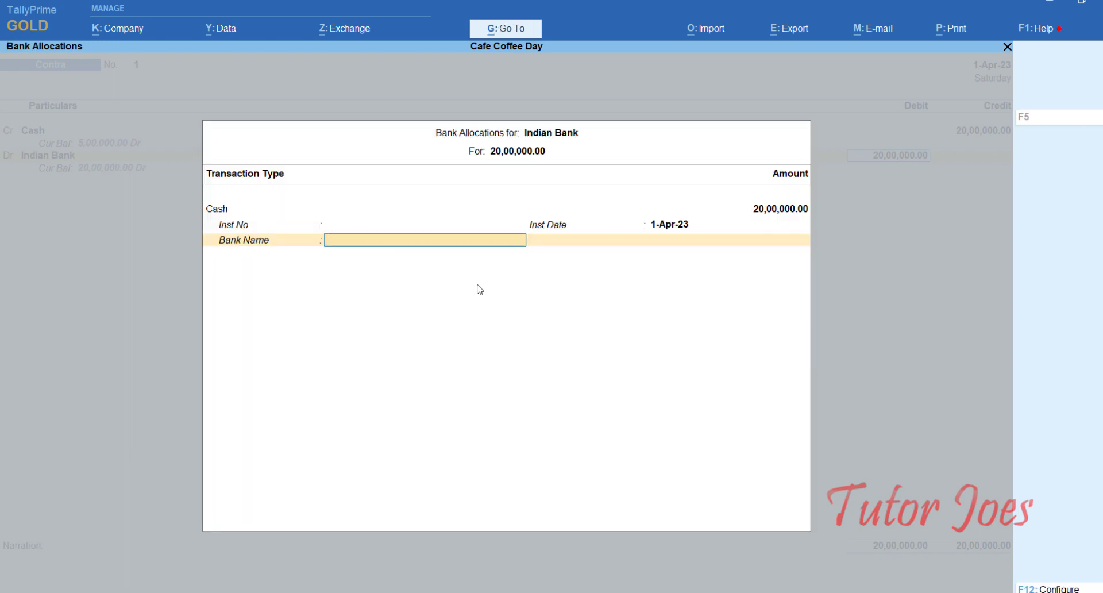
pyautogui.press('Return')
pyautogui.press('Return')
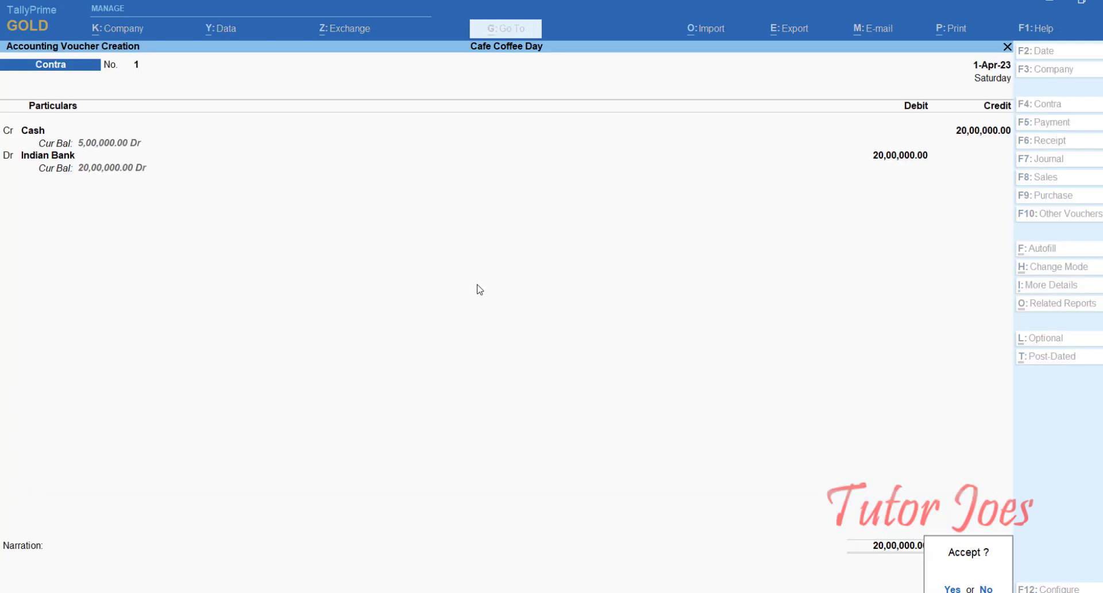
pyautogui.press('y')
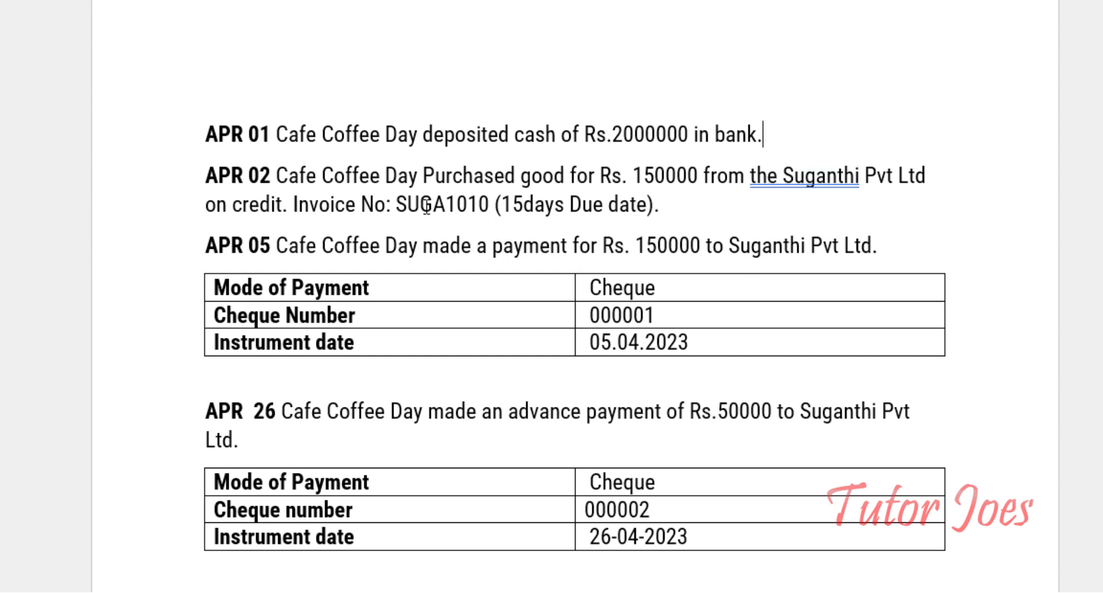
# Copy the invoice number SUGA1010 from the April 02 entry in Word and start a purchase voucher in TallyPrime
pyautogui.doubleClick(458, 206)
pyautogui.hotkey('ctrl', 'c')
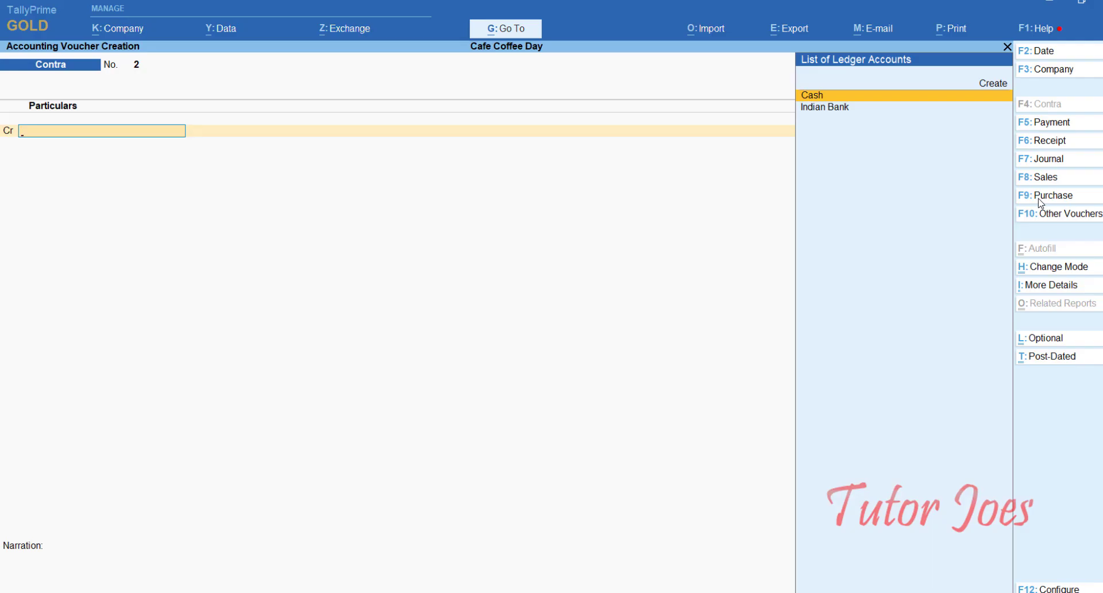
pyautogui.press('F9')
pyautogui.click(1057, 202)
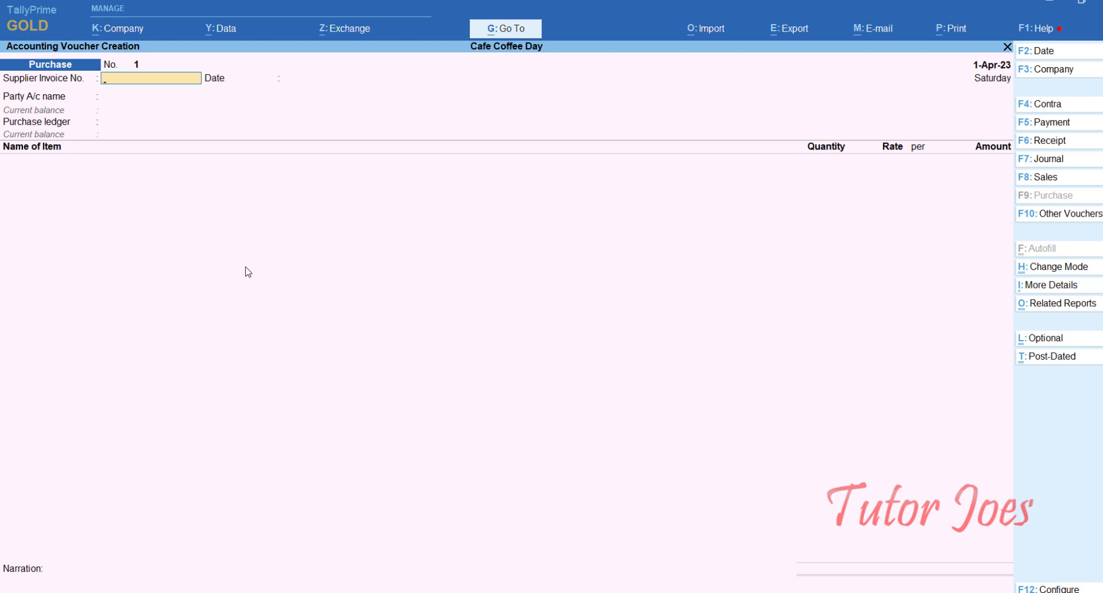
# Change the purchase voucher's mode to As Voucher
pyautogui.hotkey('ctrl', 'h')
pyautogui.press('ctrl')
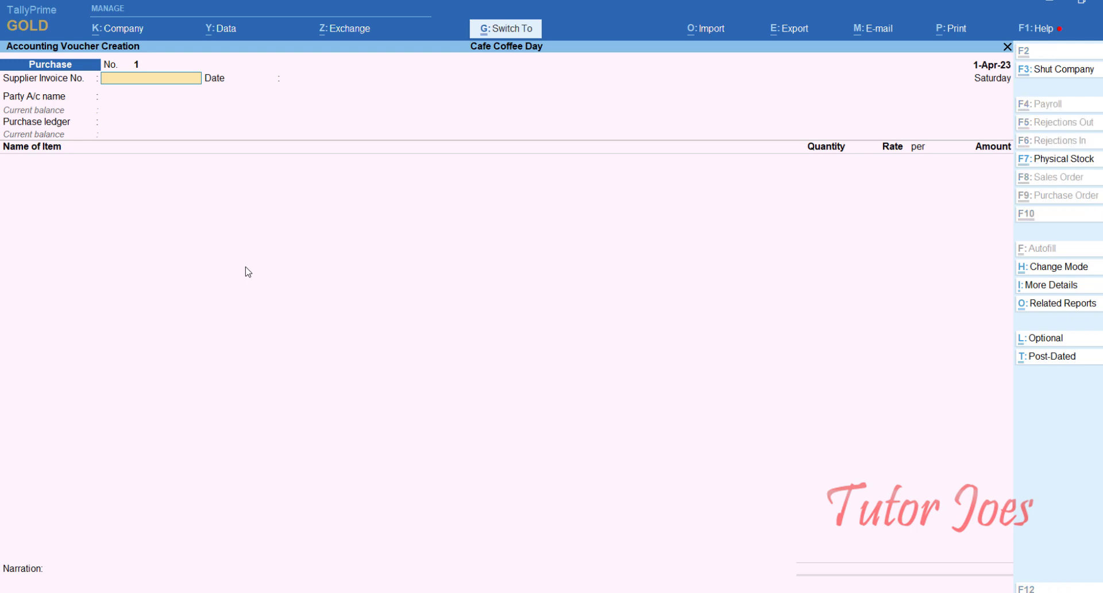
pyautogui.hotkey('ctrl', 'h')
pyautogui.press('Down')
pyautogui.press('Down')
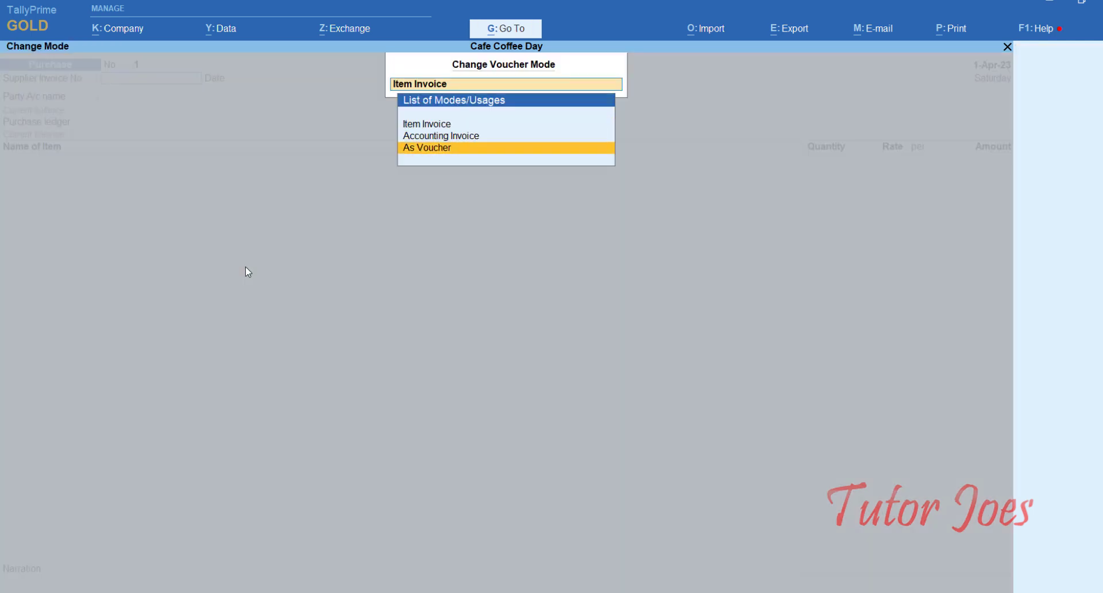
pyautogui.press('Return')
# Enter SUGA1010 as the supplier invoice number and set the voucher and invoice dates to 2-4-2023
pyautogui.hotkey('ctrl', 'v')
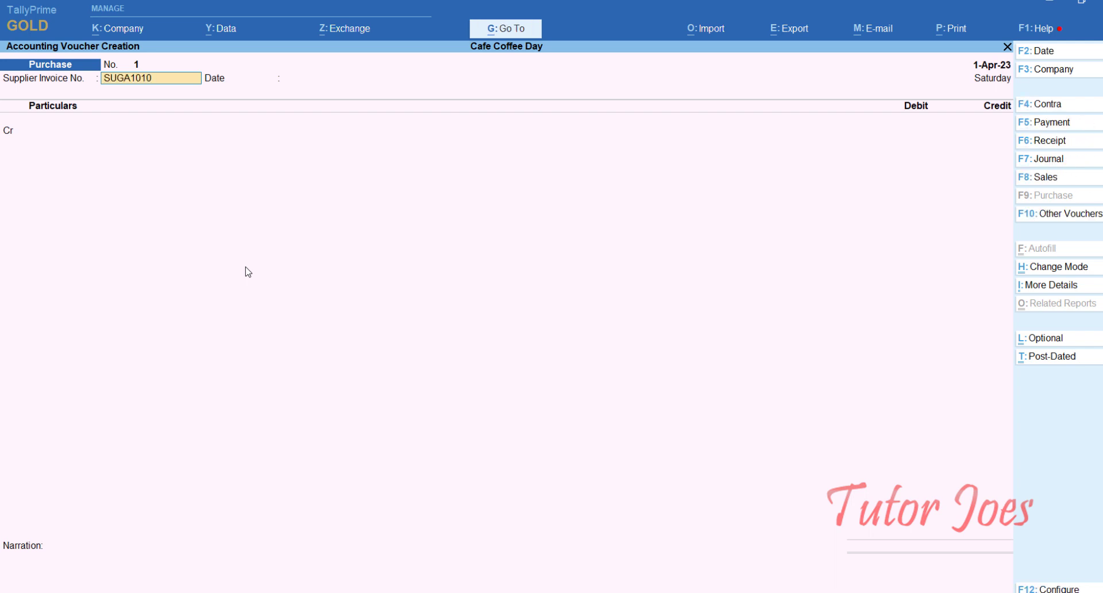
pyautogui.press('F2')
pyautogui.write('2-4-2023')
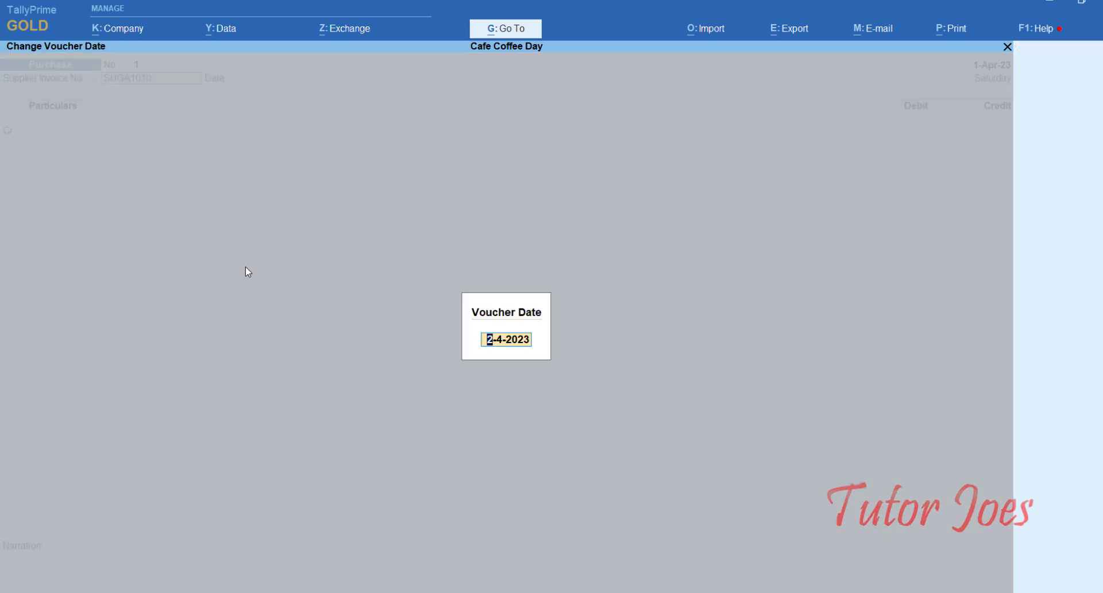
pyautogui.press('Return')
pyautogui.press('Return')
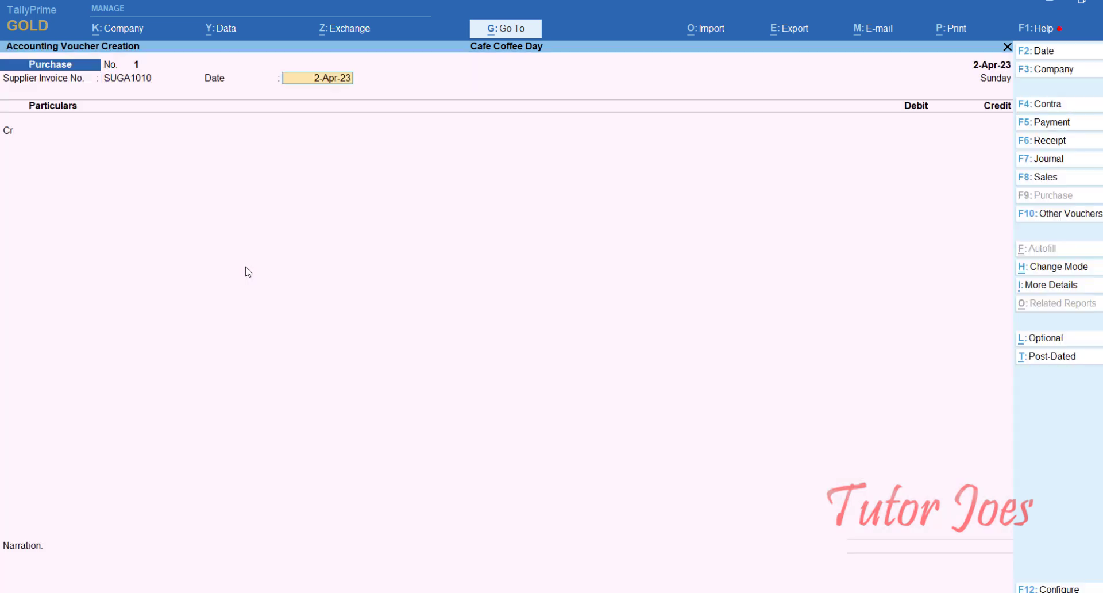
pyautogui.press('Return')
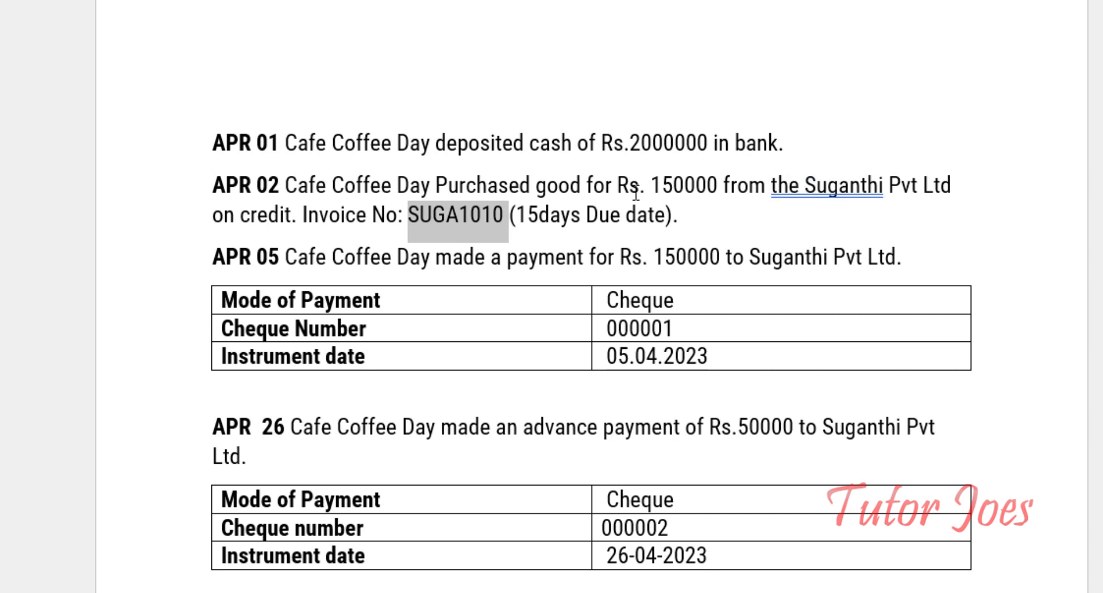
# Create a ledger named Suganthi Pvt Ltd under Sundry Creditors for the purchase voucher's credit entry
pyautogui.hotkey('alt', 'Tab')
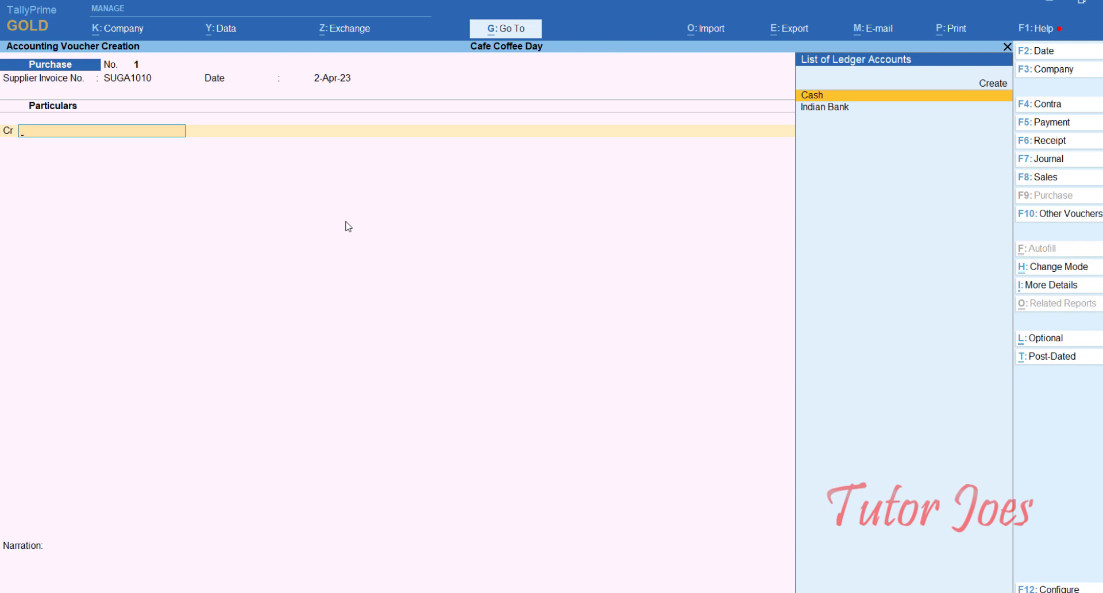
pyautogui.hotkey('alt', 'c')
pyautogui.write('Suga')
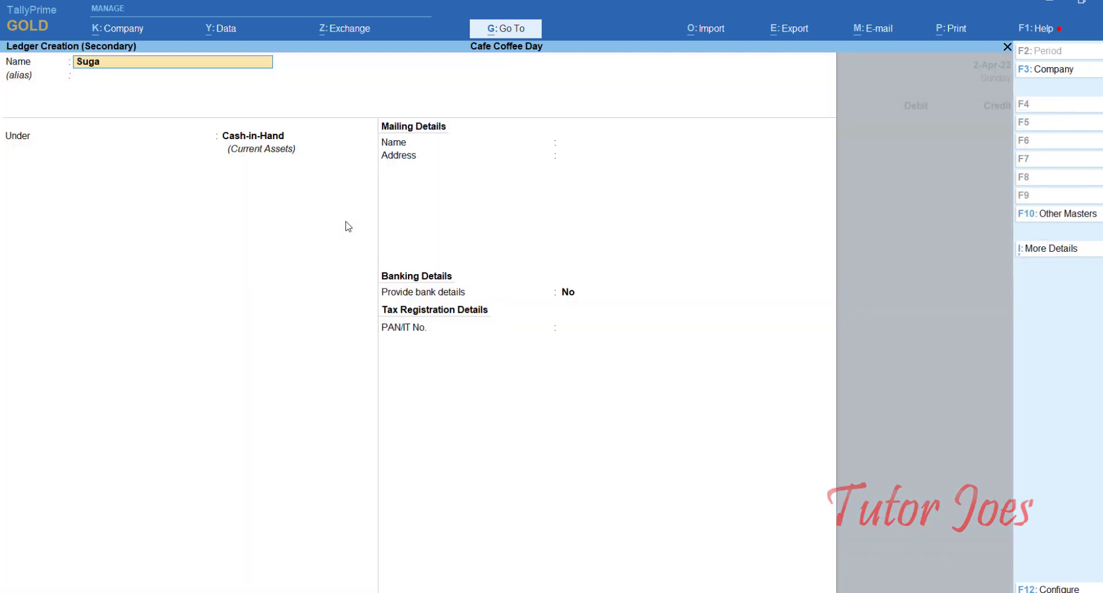
pyautogui.write('nthi Pvt Ltd')
pyautogui.press('Return')
pyautogui.press('Return')
pyautogui.write('Su')
pyautogui.press('Down')
pyautogui.press('Down')
pyautogui.press('Down')
pyautogui.press('Up')
pyautogui.press('Up')
pyautogui.press('Return')
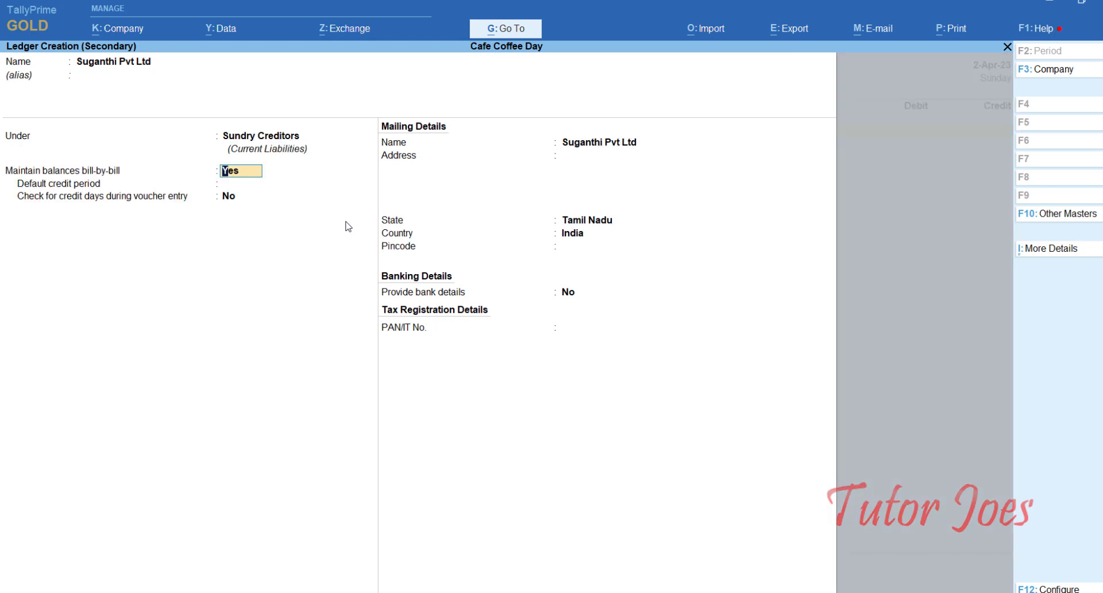
# Keep bill-by-bill balances enabled for Suganthi Pvt Ltd, leave the other details at their defaults, and save the ledger
pyautogui.press('Return')
pyautogui.press('Return')
pyautogui.press('Return')
pyautogui.press('Return')
pyautogui.press('Return')
pyautogui.press('Return')
pyautogui.press('Return')
pyautogui.press('Return')
pyautogui.press('Return')
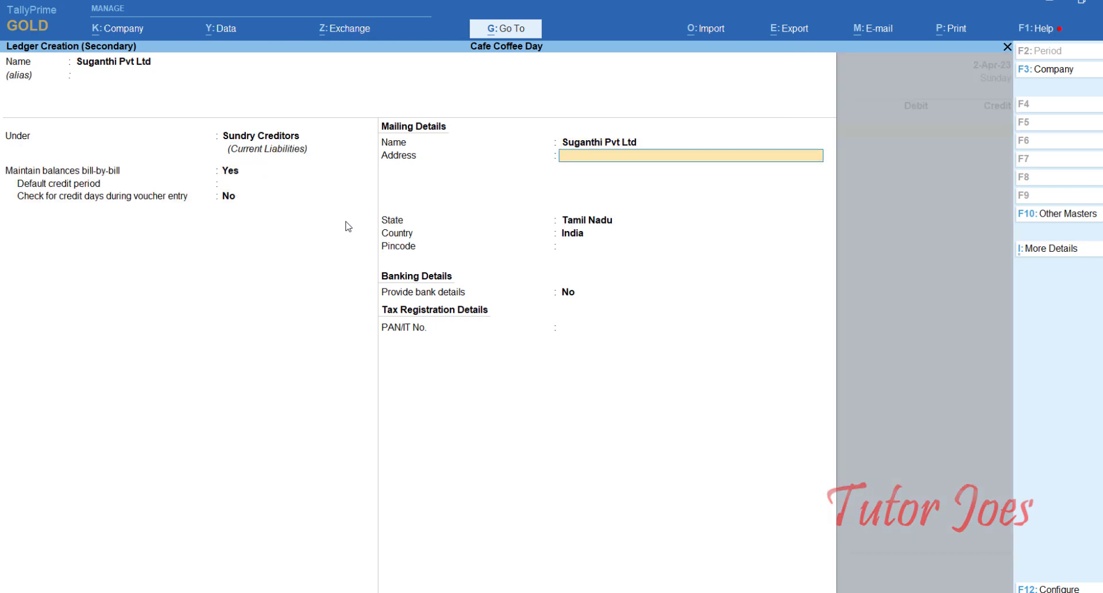
pyautogui.press('Return')
pyautogui.press('Return')
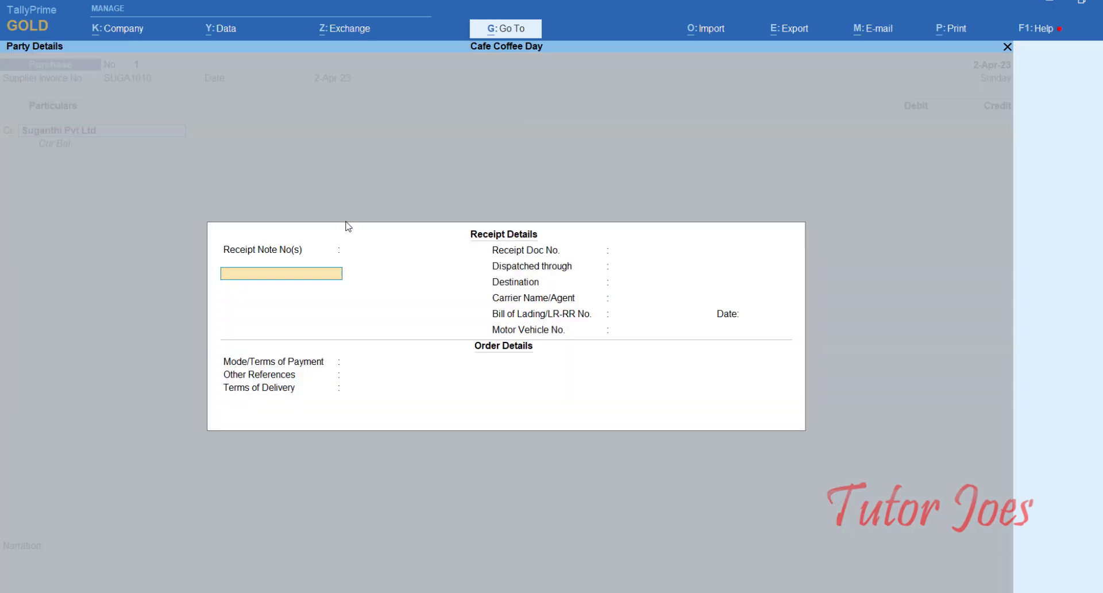
# Leave the receipt and party details unchanged and credit Suganthi Pvt Ltd with 1,50,000
pyautogui.press('Return')
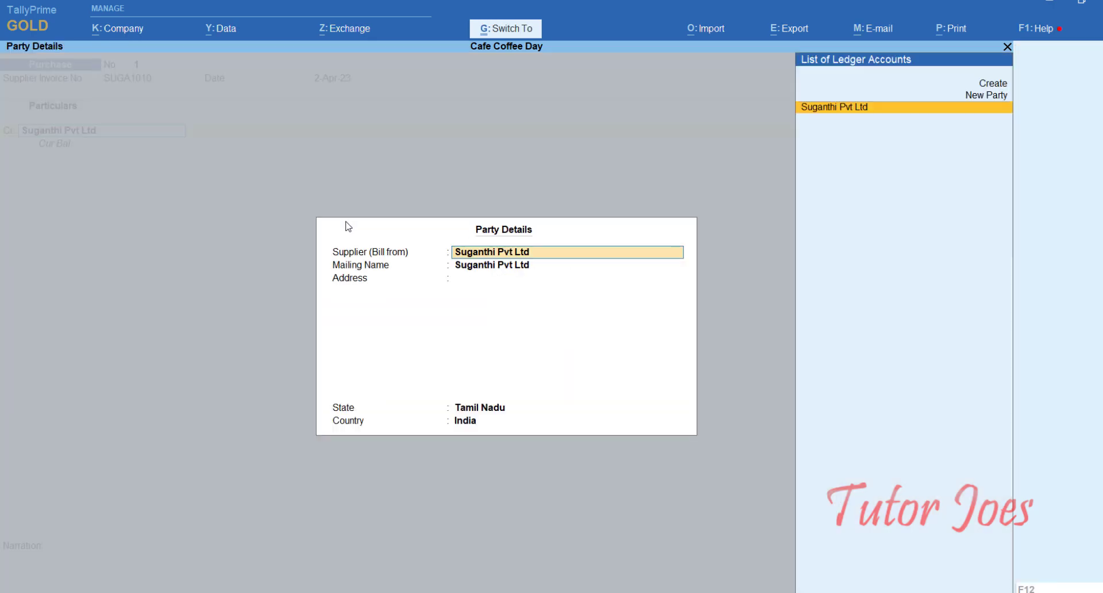
pyautogui.press('Return')
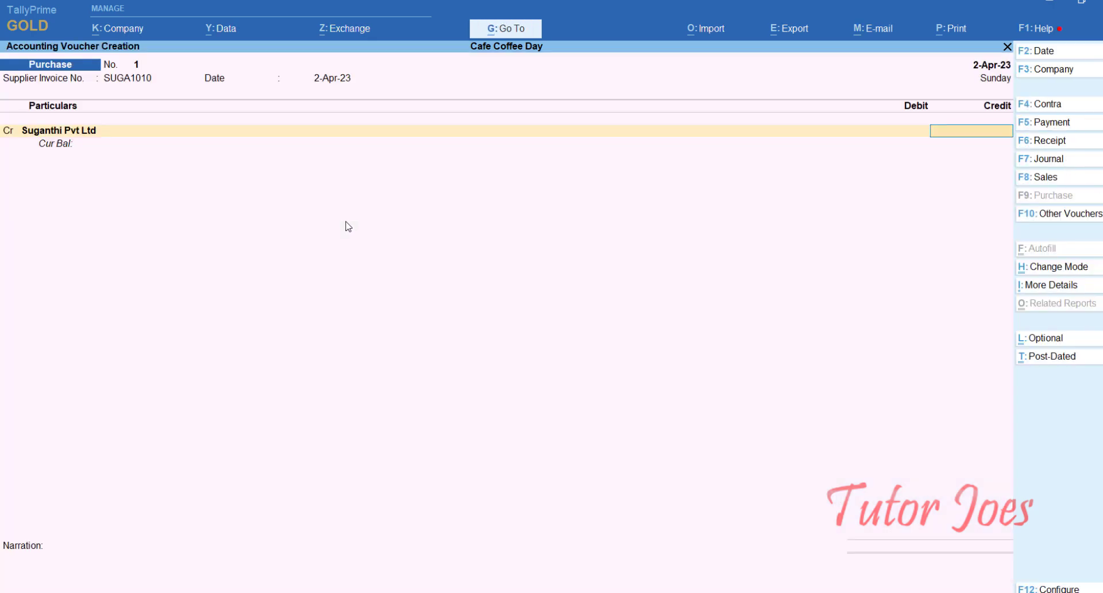
pyautogui.write('1,50,000')
pyautogui.press('Return')
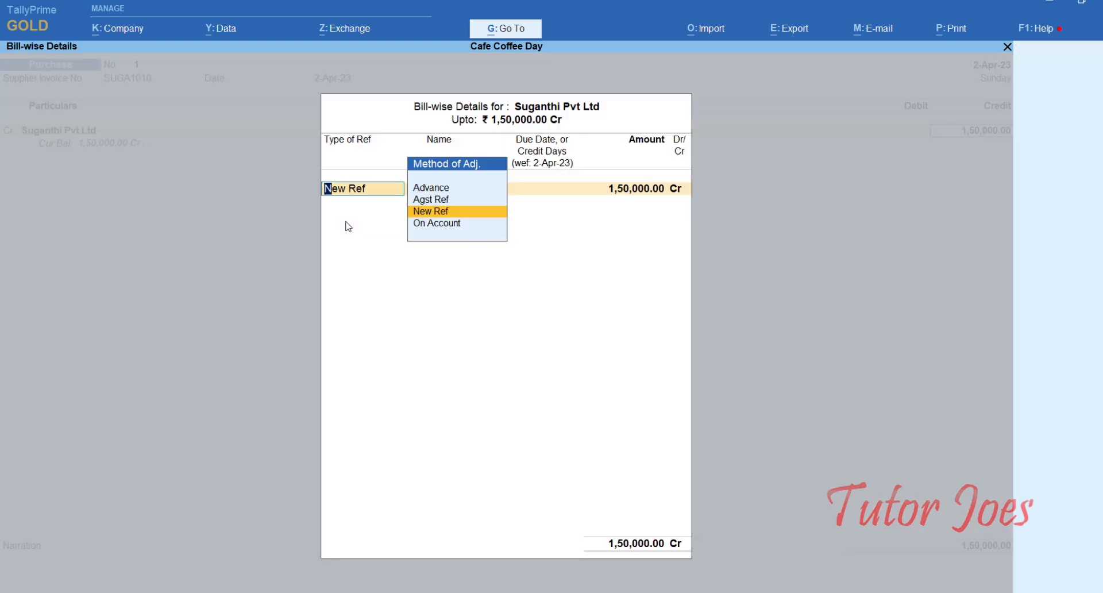
# Allocate the full 1,50,000 credit to a New Ref bill named SUGA1010 without a due date
pyautogui.press('Return')
pyautogui.press('Return')
pyautogui.press('Return')
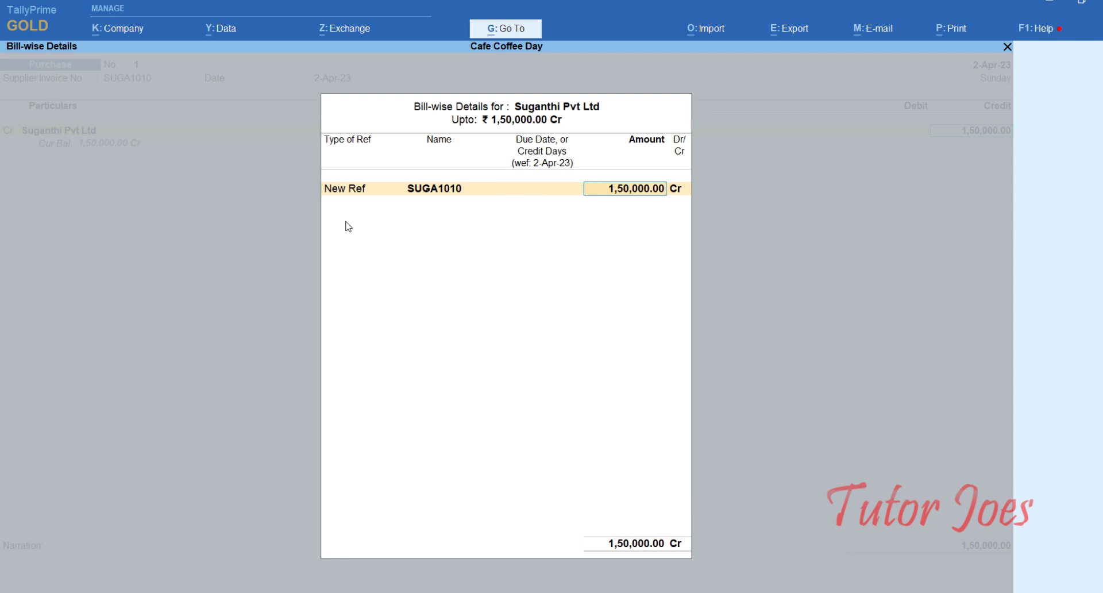
pyautogui.press('Return')
pyautogui.press('Return')
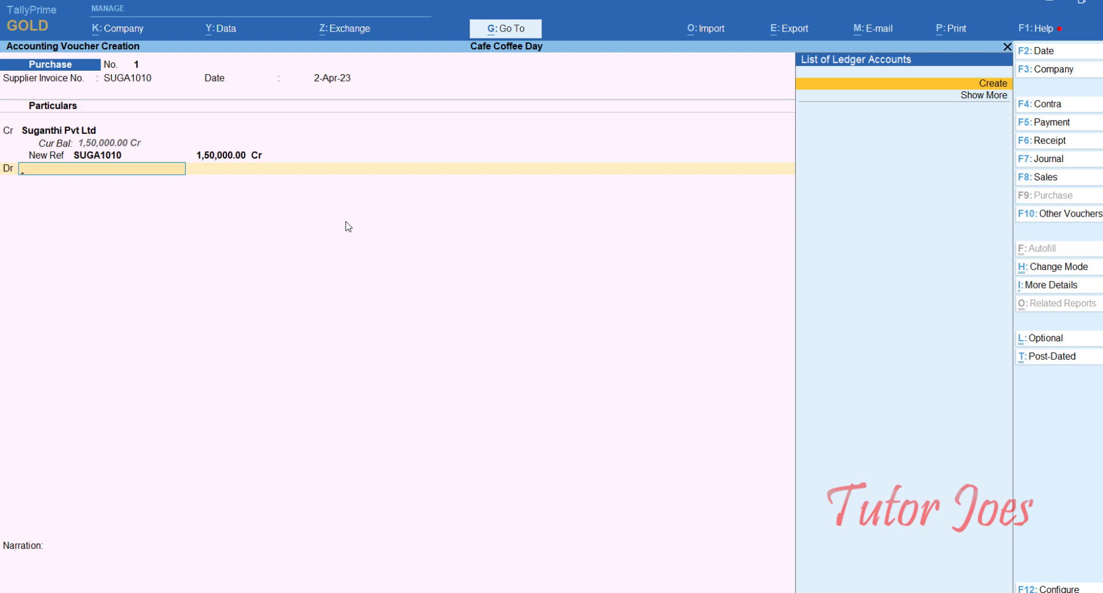
# Create a Purchase ledger under Purchase Accounts with ledger type Not Applicable, and use it for the voucher's debit entry
pyautogui.hotkey('alt', 'c')
pyautogui.write('Purcha')
pyautogui.press('Return')
pyautogui.press('Return')
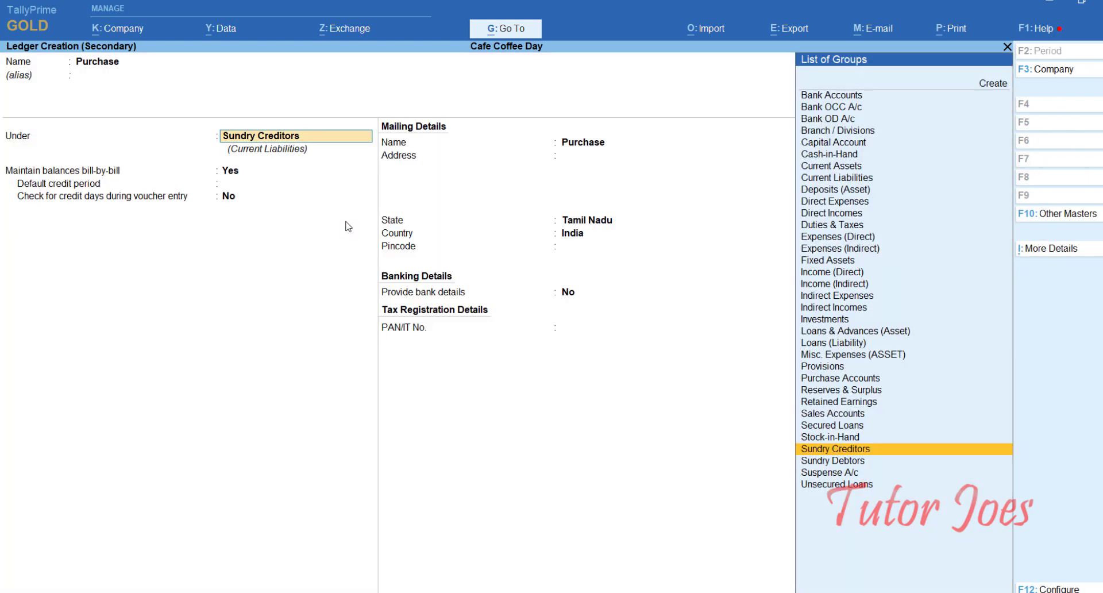
pyautogui.write('Pur')
pyautogui.press('Return')
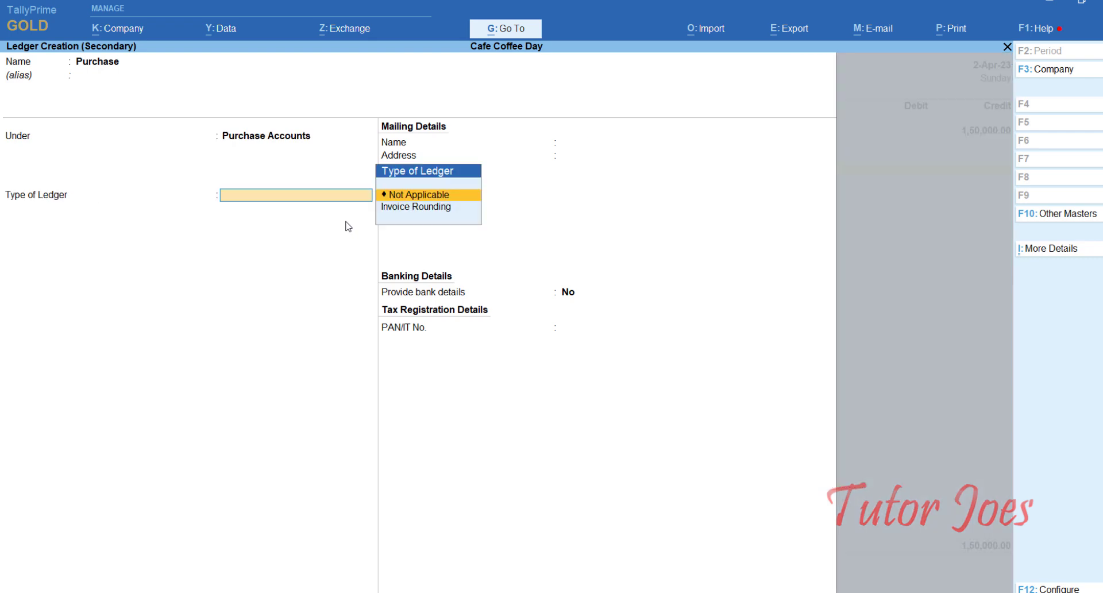
pyautogui.press('Return')
pyautogui.press('Return')
pyautogui.press('Return')
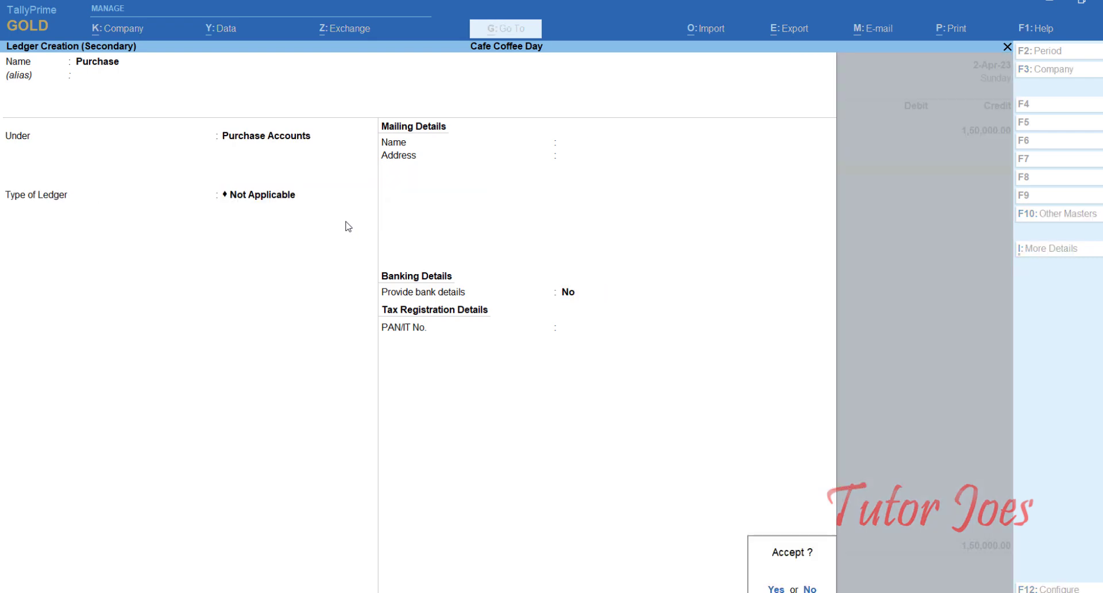
pyautogui.press('Return')
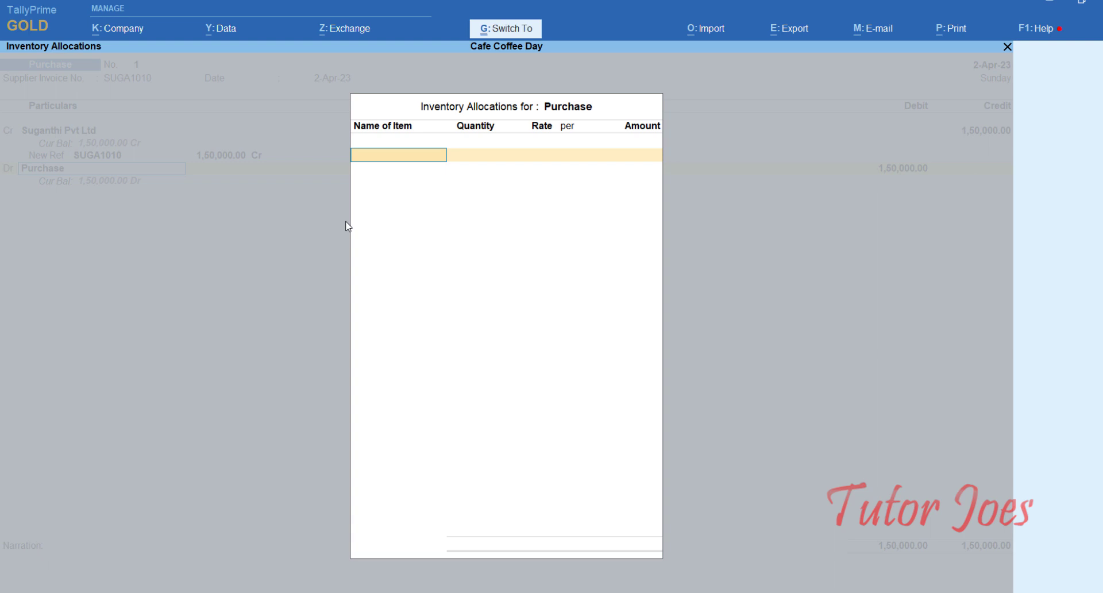
# Skip the inventory allocations, accept the 1,50,000 Purchase debit, and save the purchase voucher without a narration
pyautogui.hotkey('ctrl', 'a')
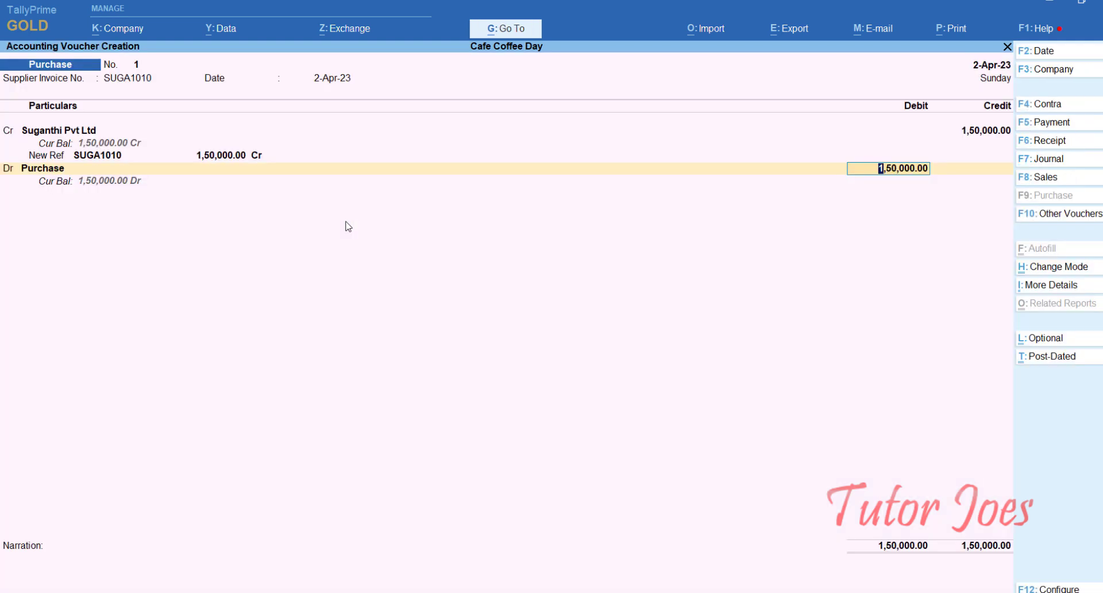
pyautogui.press('Return')
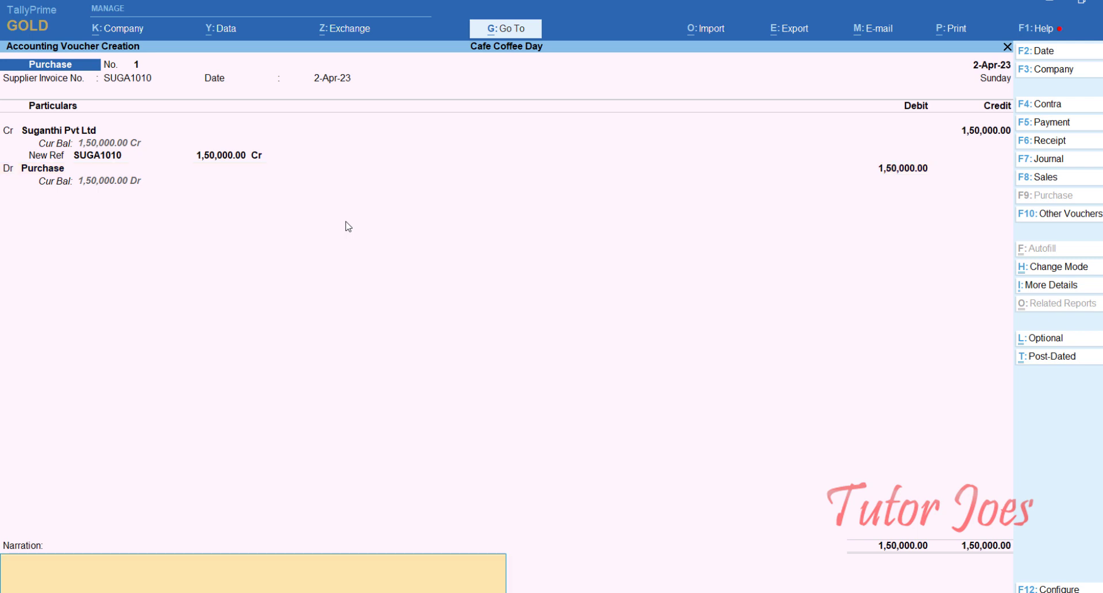
pyautogui.press('Return')
pyautogui.press('Return')
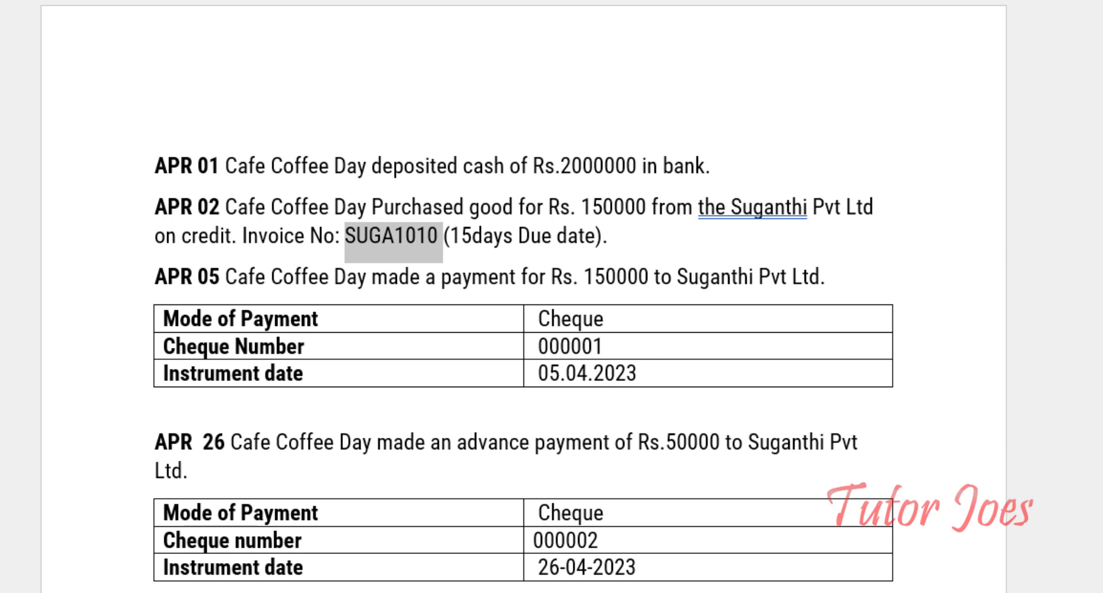
# Switch back to TallyPrime and start a payment voucher in single-entry mode
pyautogui.hotkey('alt', 'Tab')
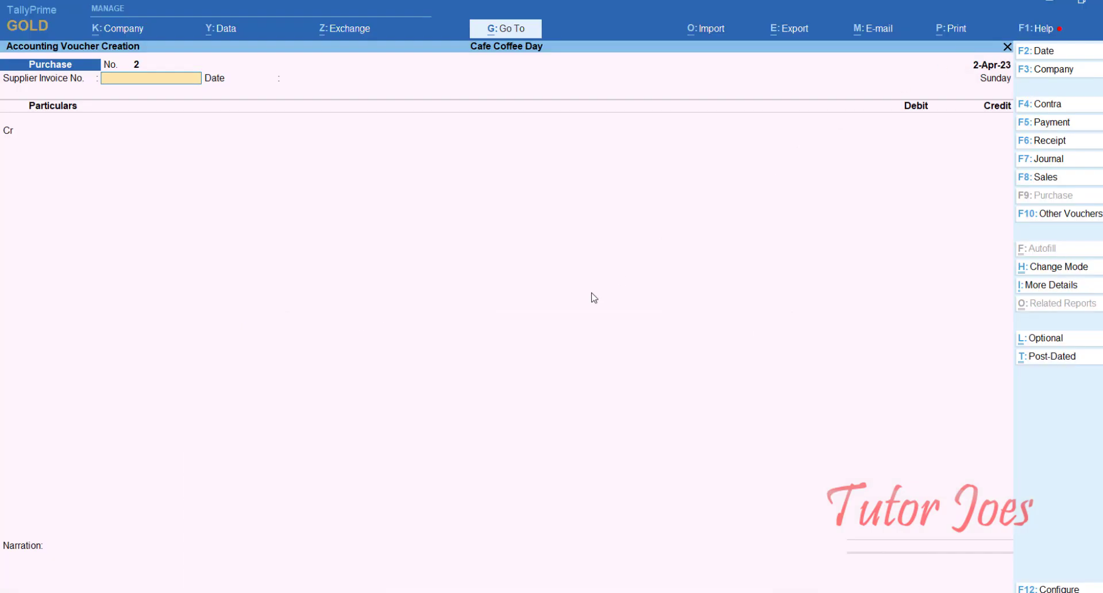
pyautogui.press('Return')
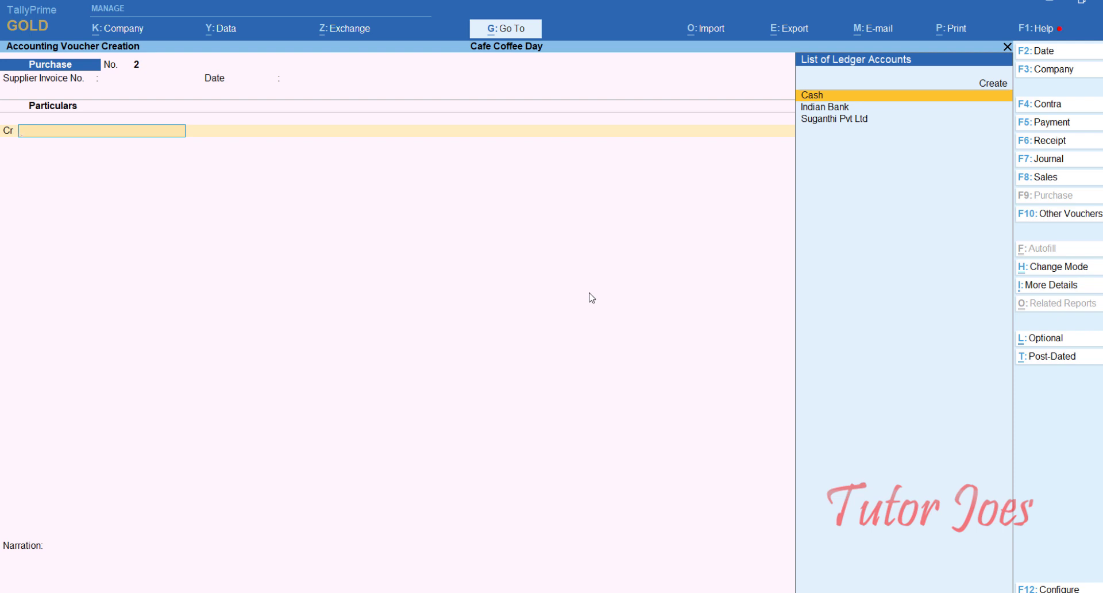
pyautogui.press('F5')
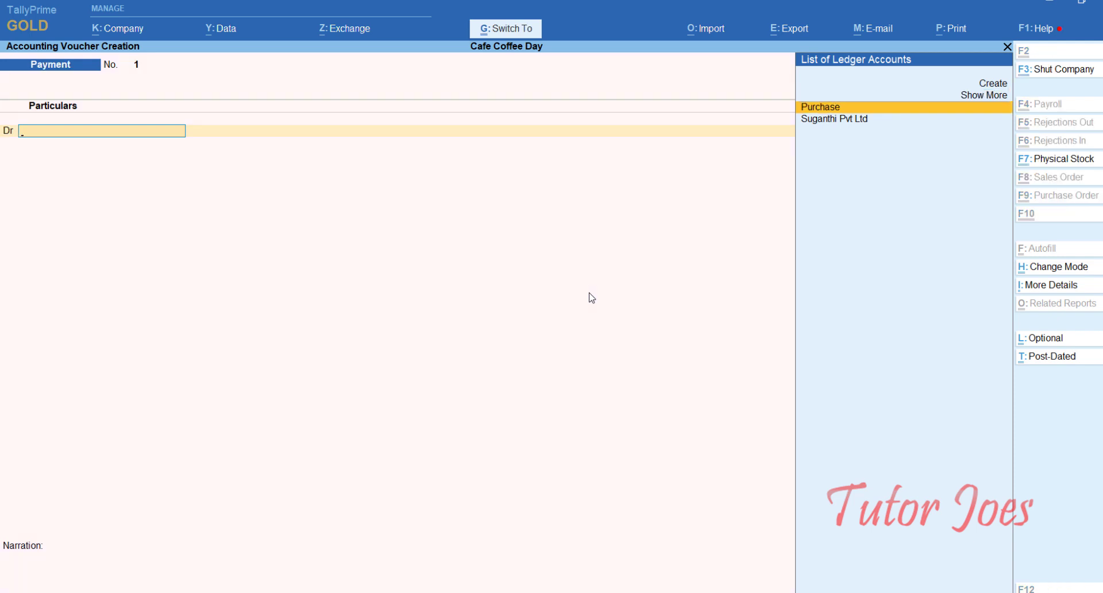
pyautogui.hotkey('ctrl', 'h')
pyautogui.press('Down')
pyautogui.press('Return')
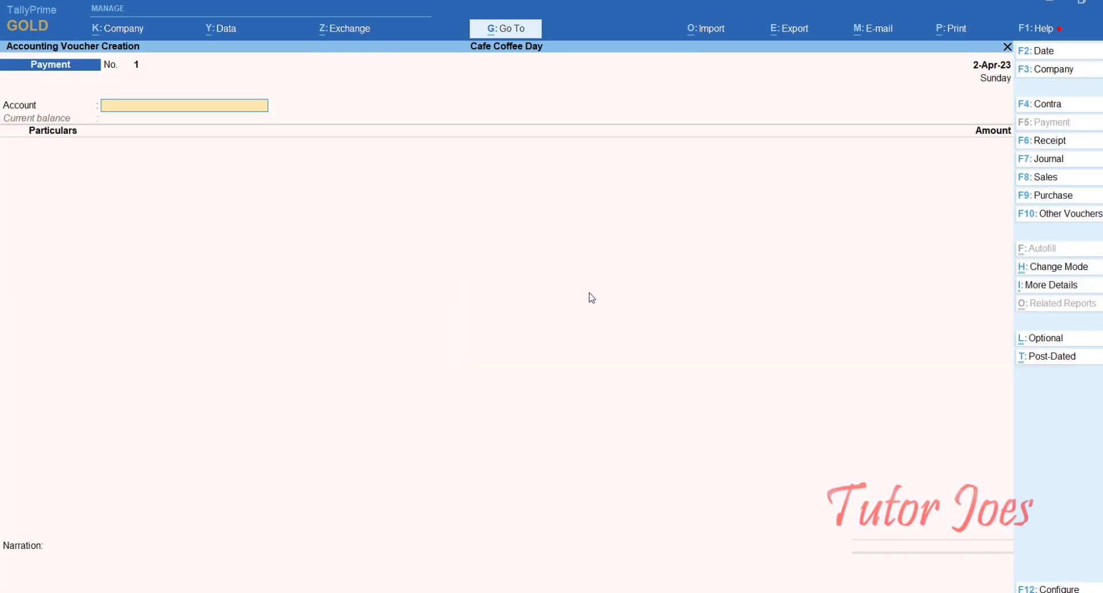
# Choose Indian Bank as the payment account and enter a payment of 1,50,000 to Suganthi Pvt Ltd
pyautogui.write('In')
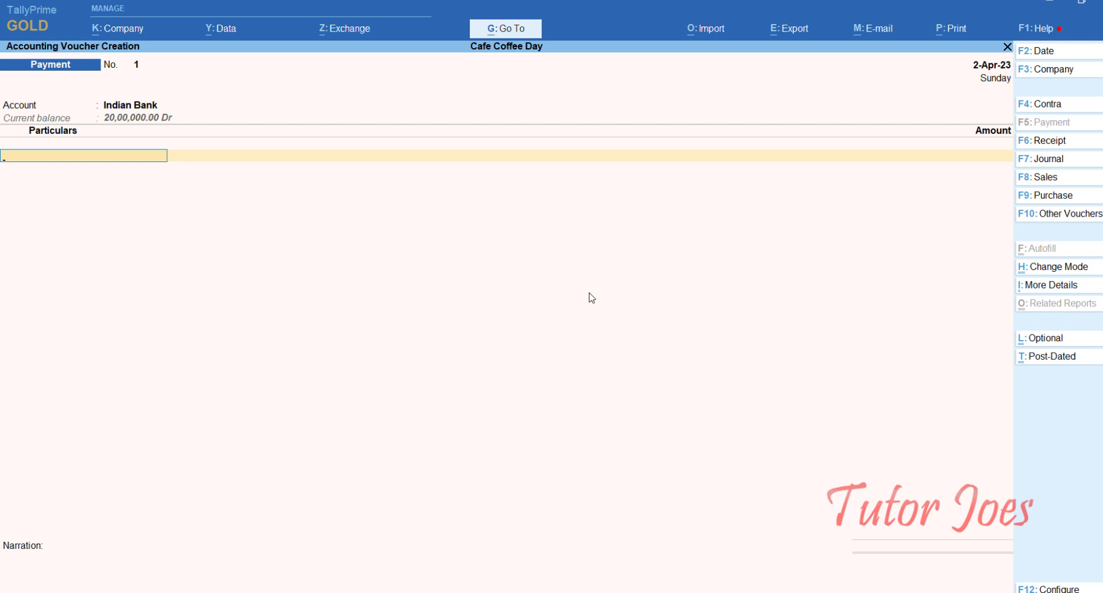
pyautogui.write('Su')
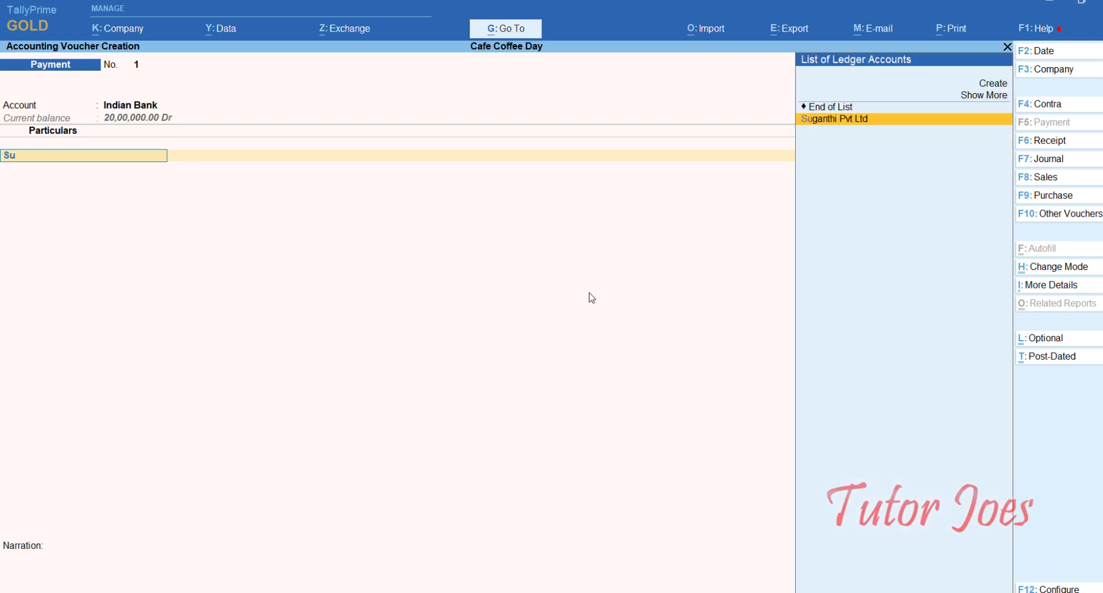
pyautogui.press('Return')
pyautogui.write('150')
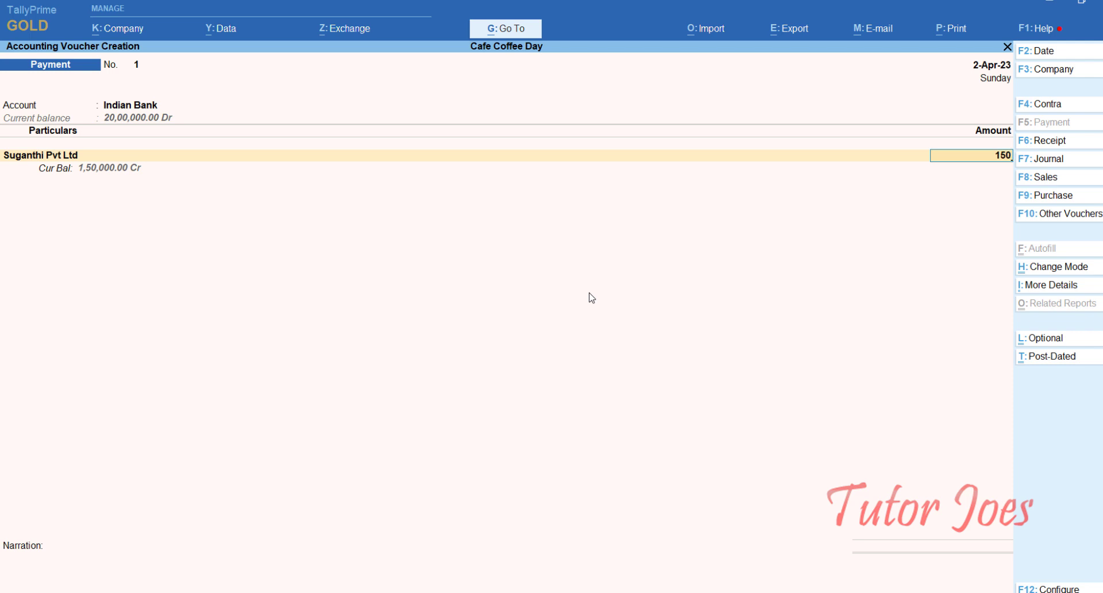
pyautogui.write('000')
pyautogui.press('Return')
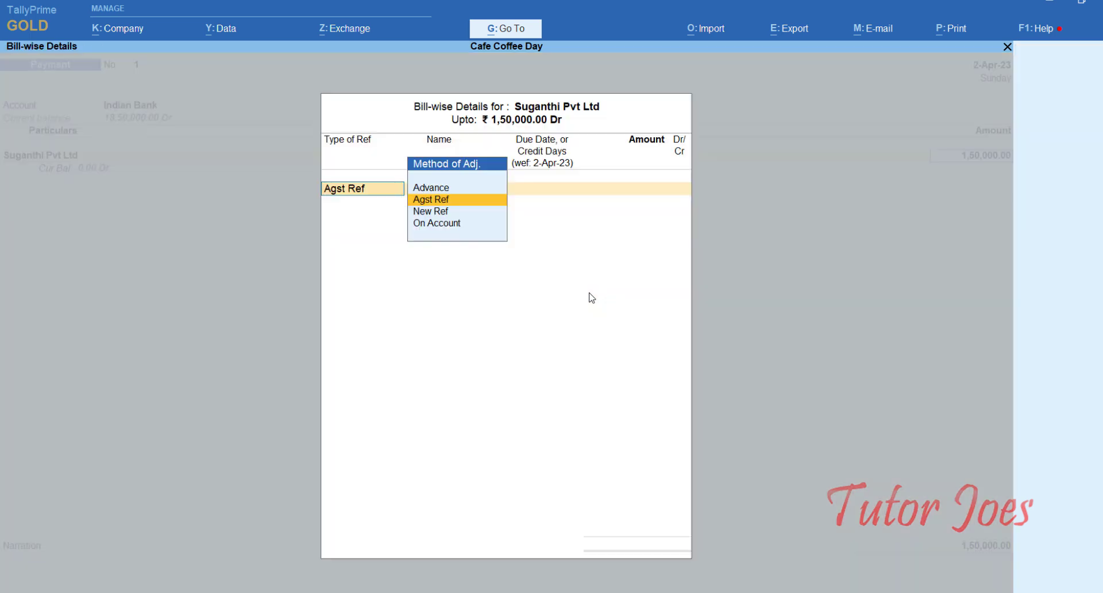
# Allocate the full 1,50,000 payment as Agst Ref to bill SUGA1010
pyautogui.press('Return')
pyautogui.press('Return')
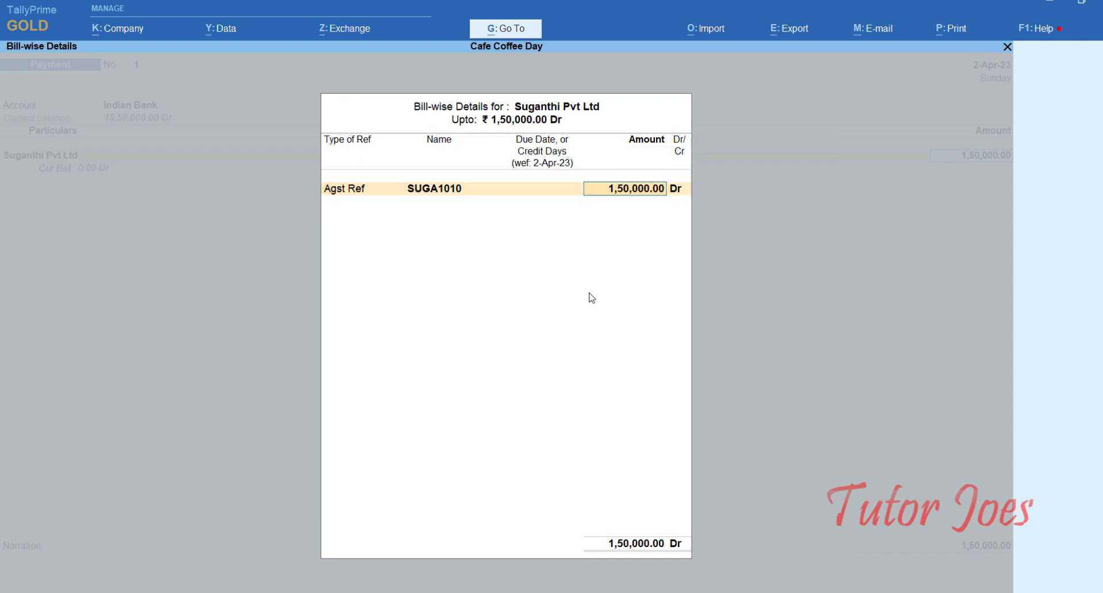
pyautogui.press('Return')
pyautogui.press('Return')
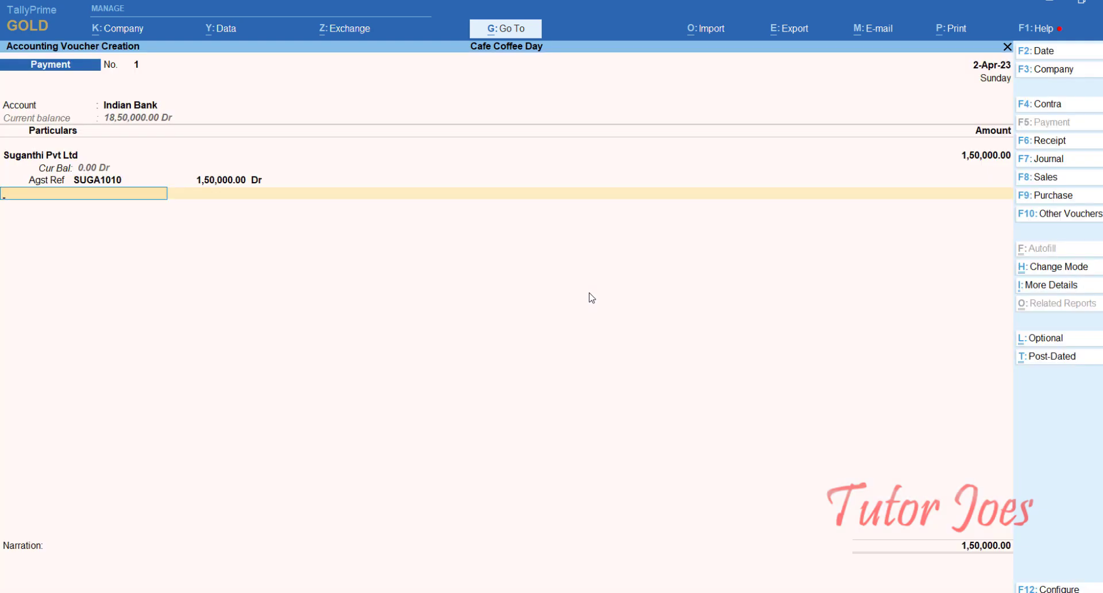
pyautogui.press('Return')
pyautogui.press('Return')
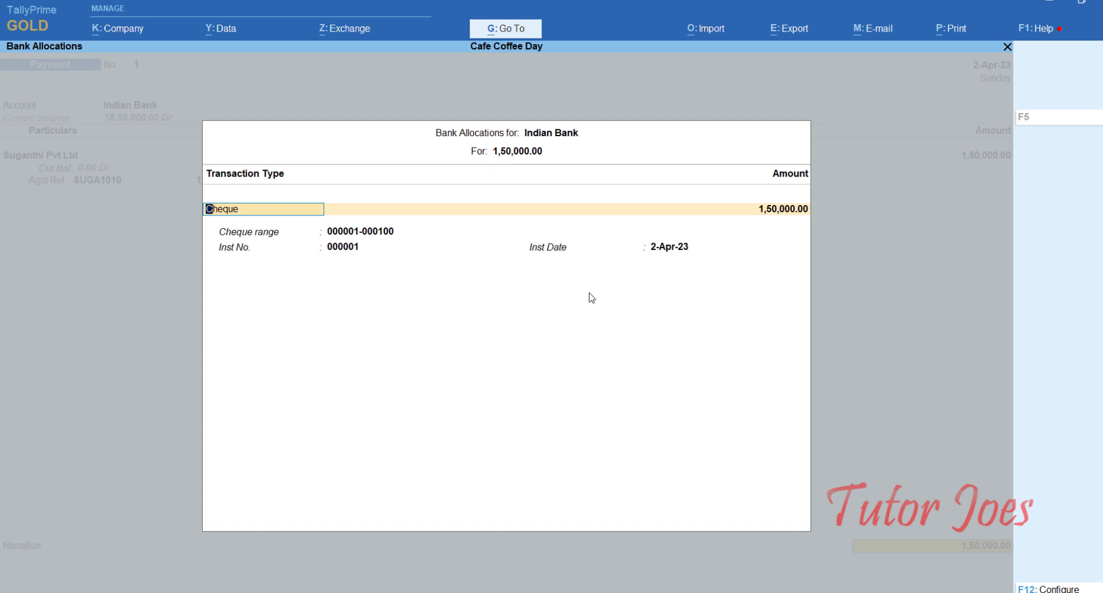
pyautogui.press('Return')
pyautogui.press('Return')
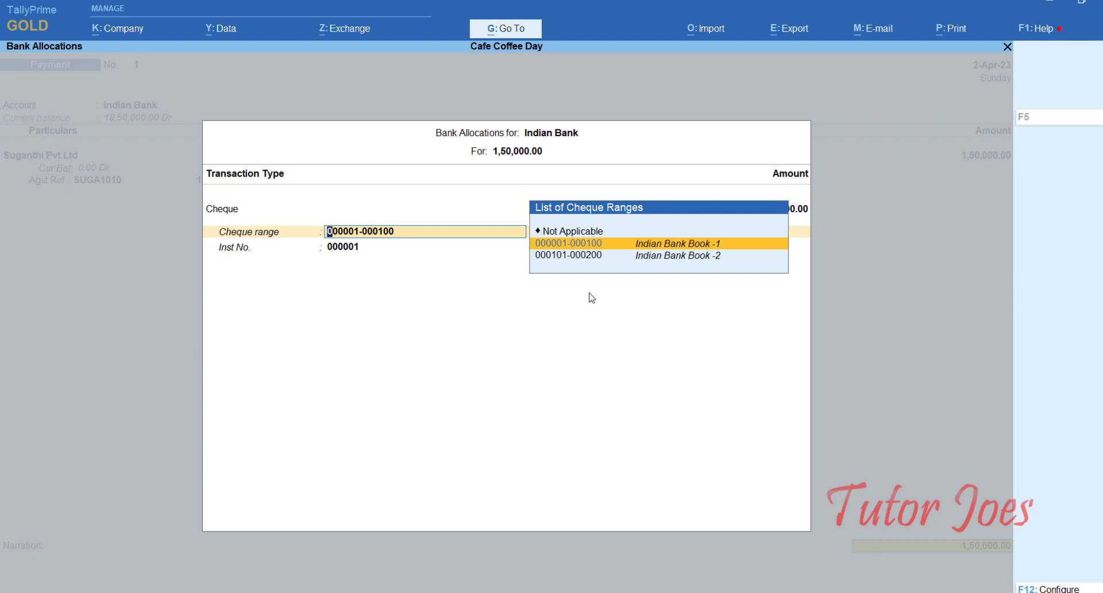
pyautogui.hotkey('alt', 'Tab')
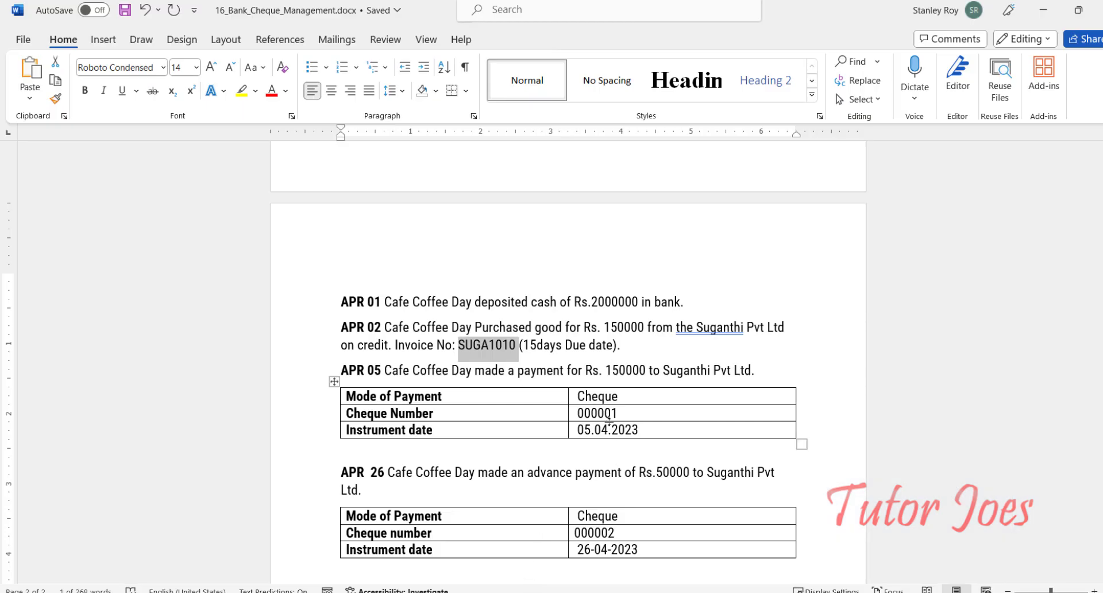
pyautogui.click(1052, 8)
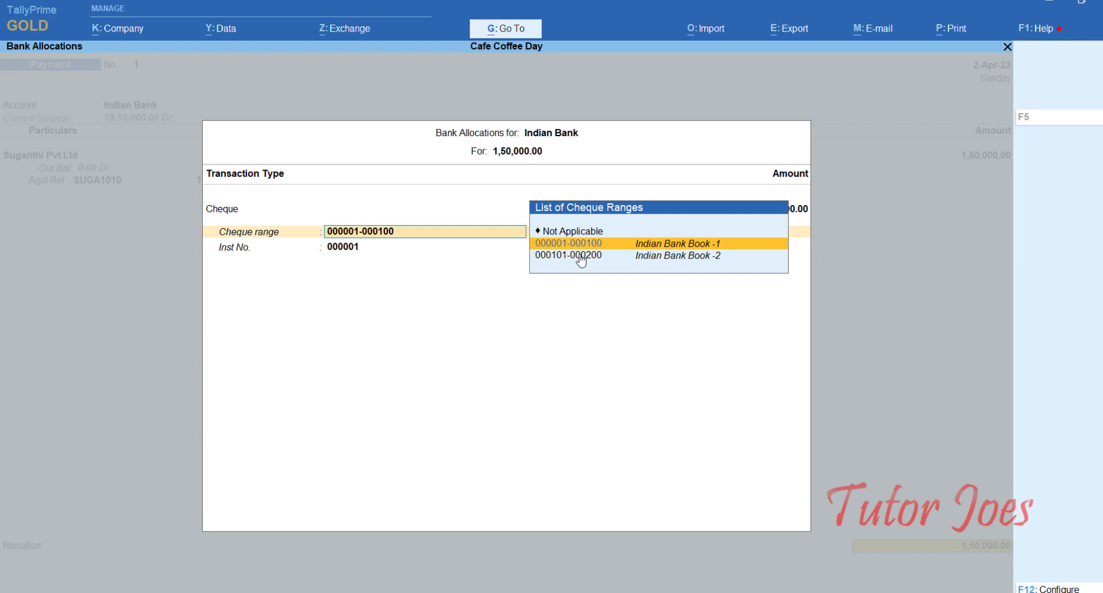
pyautogui.press('Down')
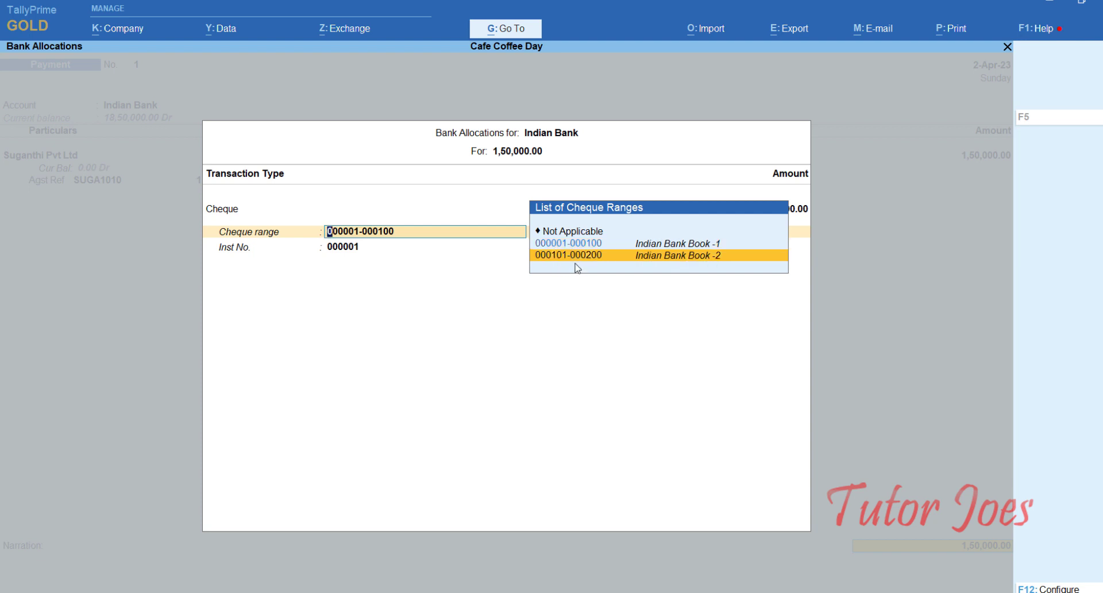
pyautogui.press('Up')
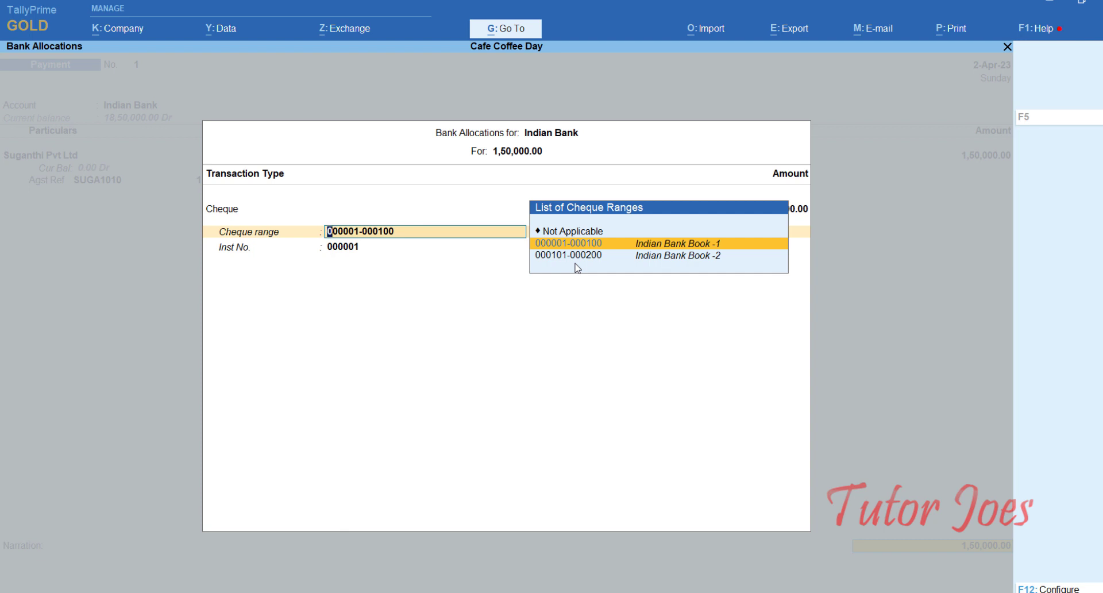
pyautogui.press('Return')
pyautogui.press('Return')
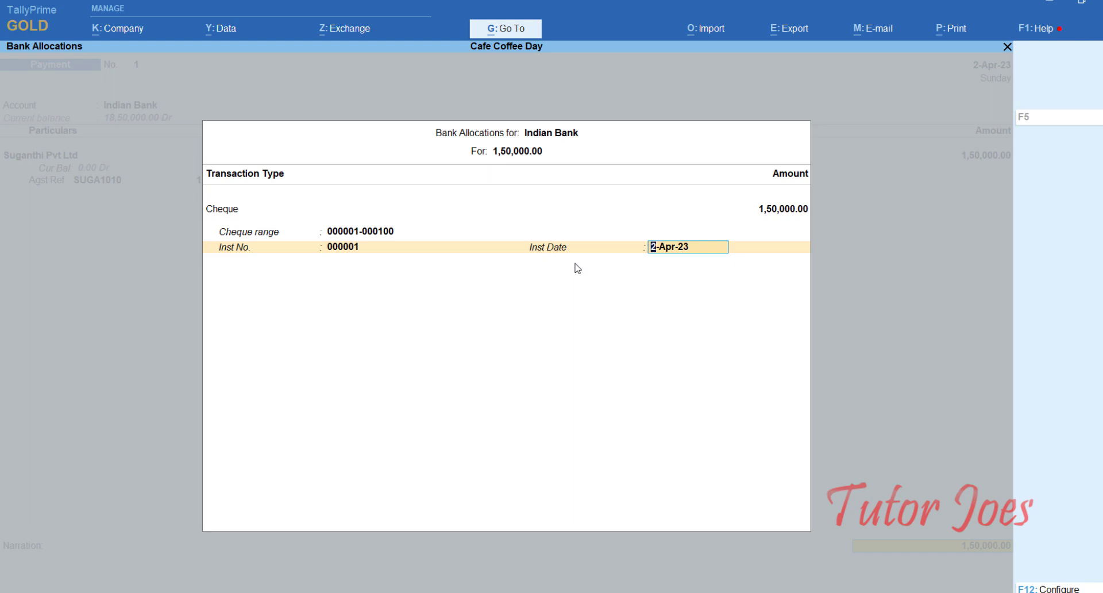
# Check the APR 05 payment details in the Word document and set the cheque's instrument date to 5 April
pyautogui.hotkey('alt', 'Tab')
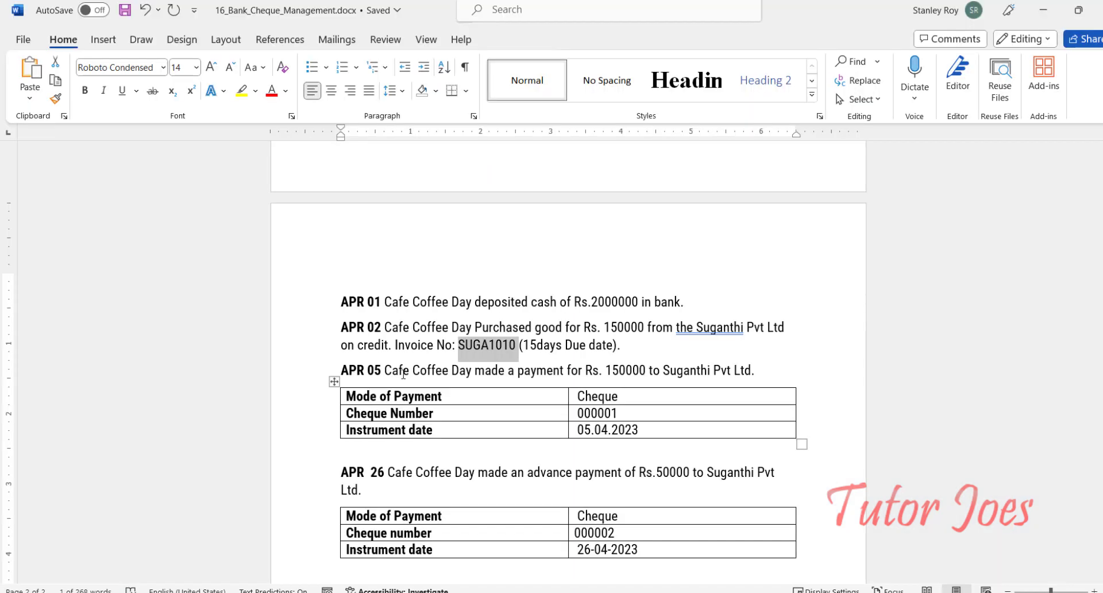
pyautogui.click(1043, 10)
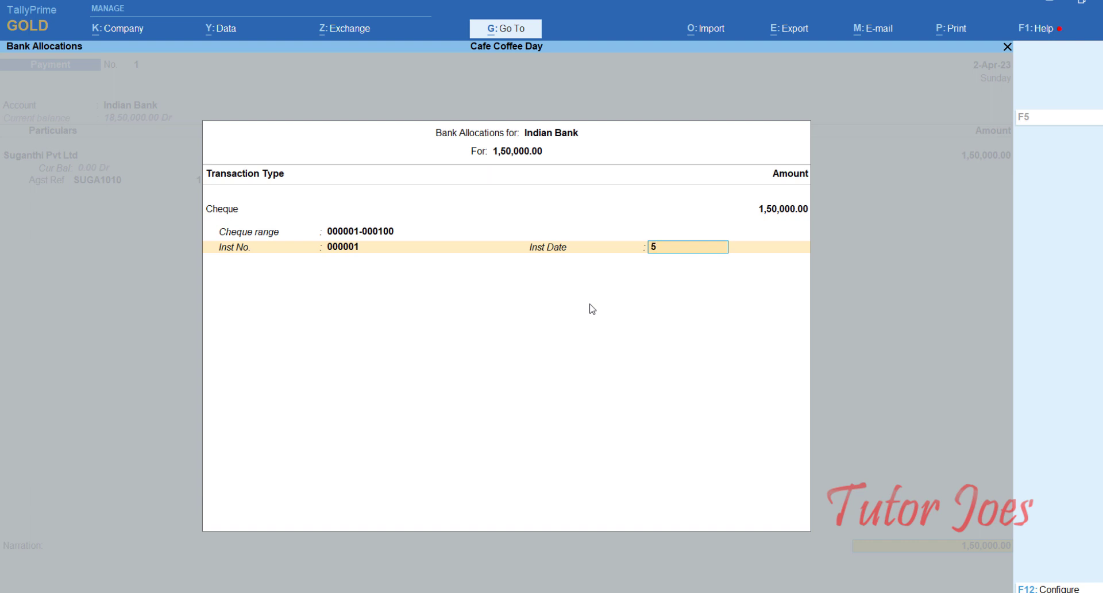
pyautogui.press('Return')
# Change the payment voucher date to 5-4 and save the voucher without a narration
pyautogui.press('F2')
pyautogui.write('5-4')
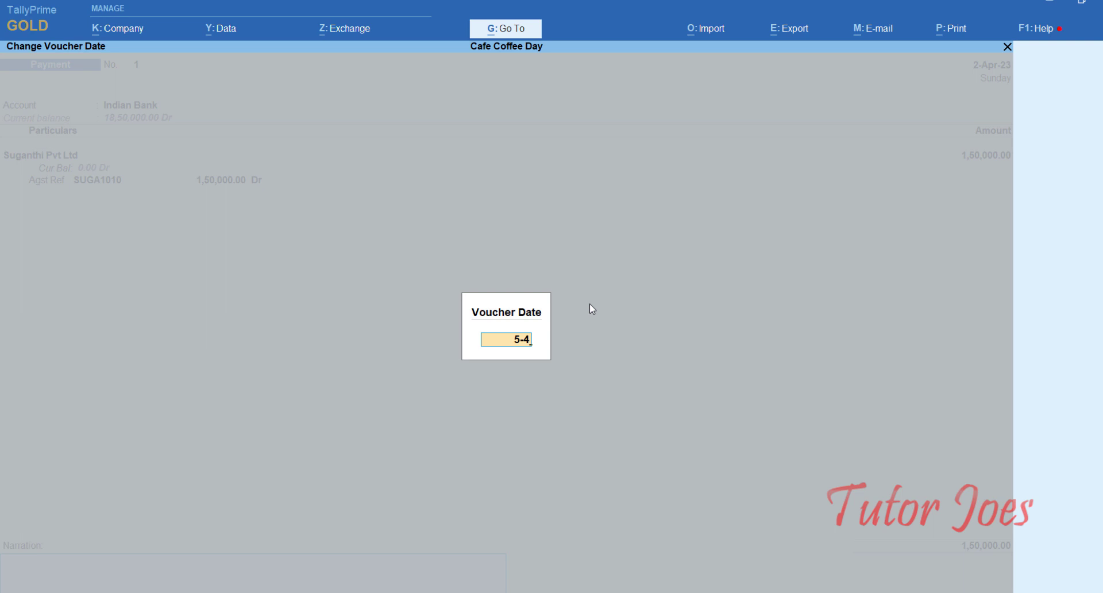
pyautogui.press('Return')
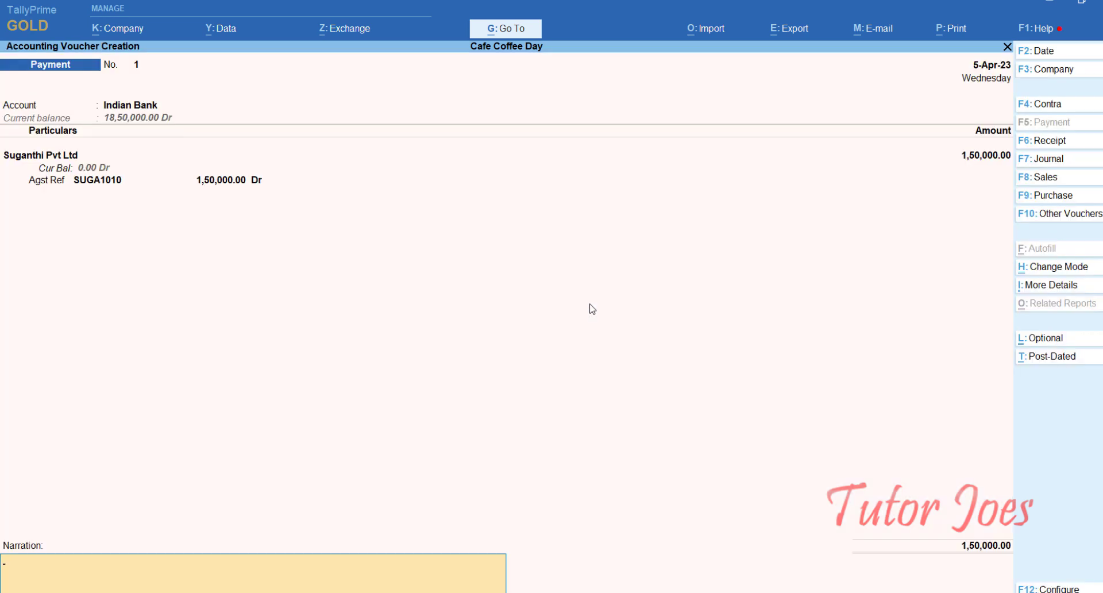
pyautogui.press('Return')
pyautogui.press('Return')
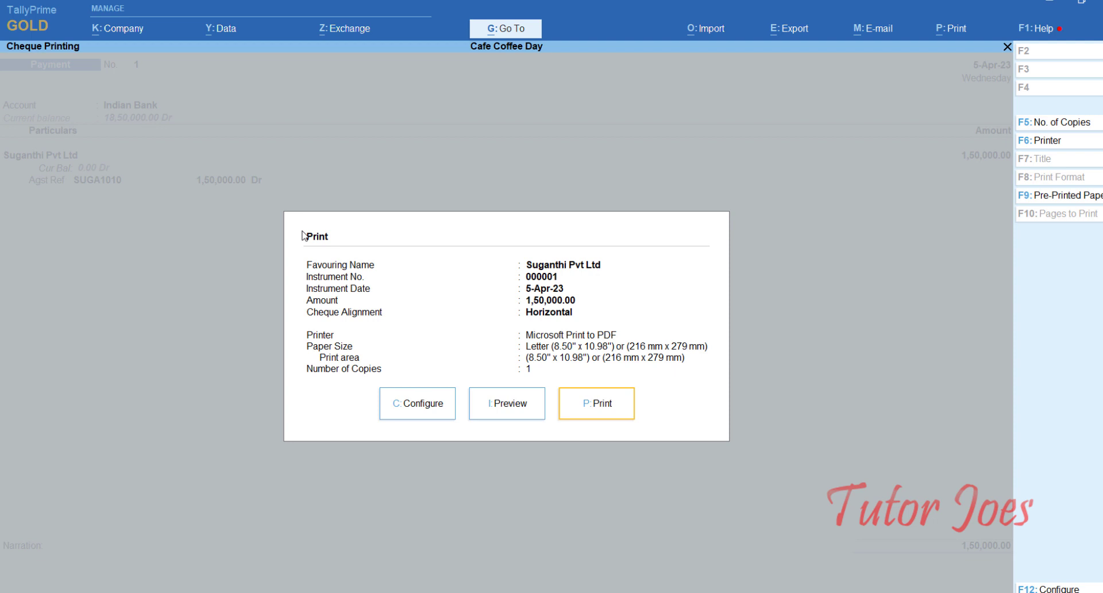
# Preview the printed cheque for Suganthi Pvt Ltd and close the preview
pyautogui.press('Left')
pyautogui.press('Return')
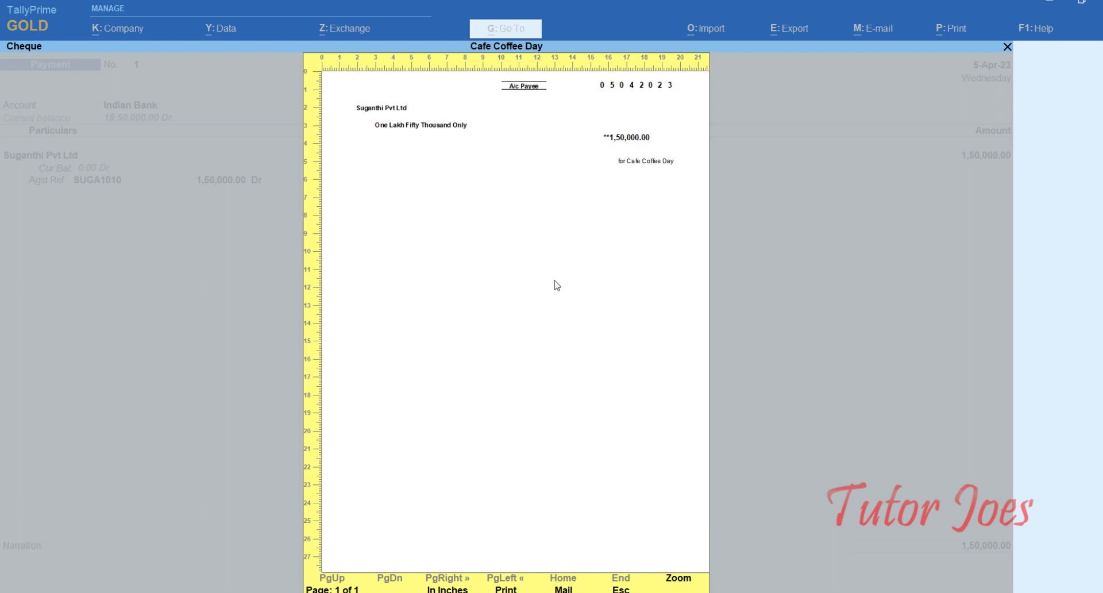
pyautogui.press('Escape')
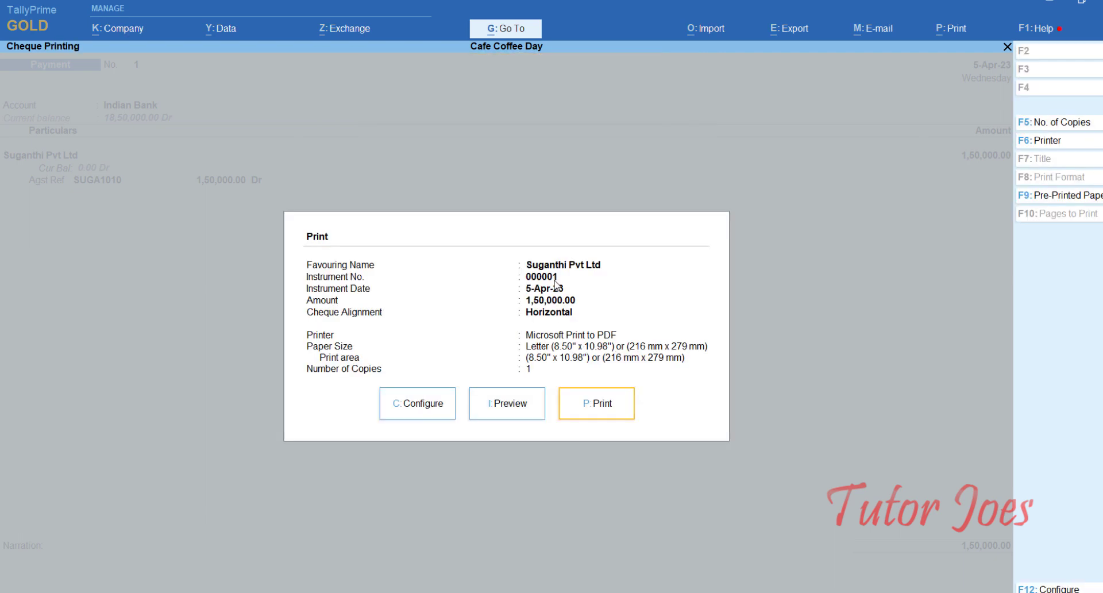
# Review the cheque's print configuration options, then leave cheque printing without printing
pyautogui.press('Left')
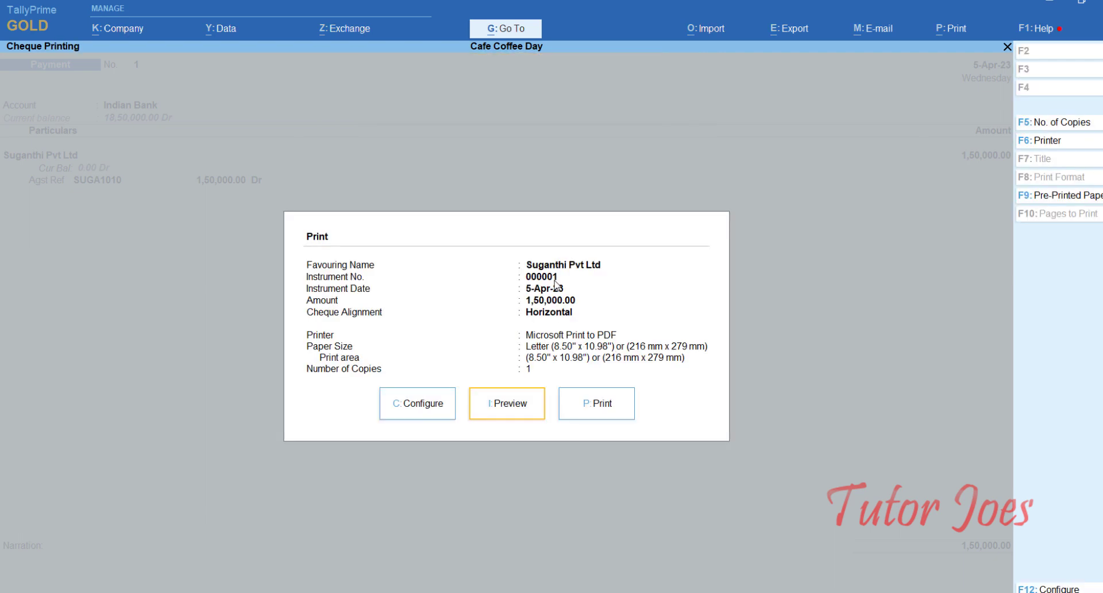
pyautogui.press('Left')
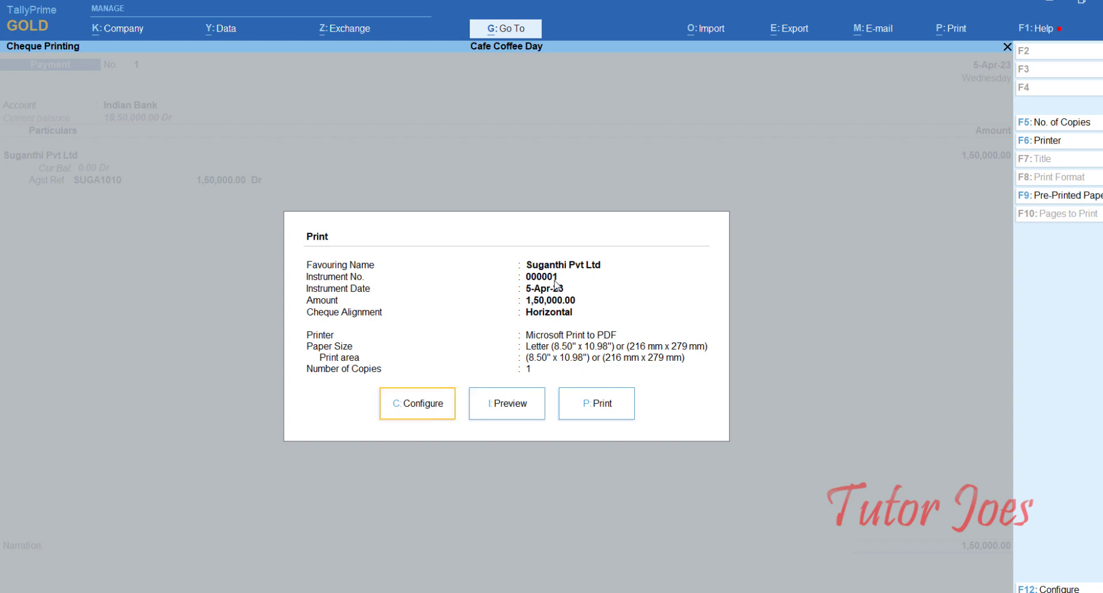
pyautogui.press('Return')
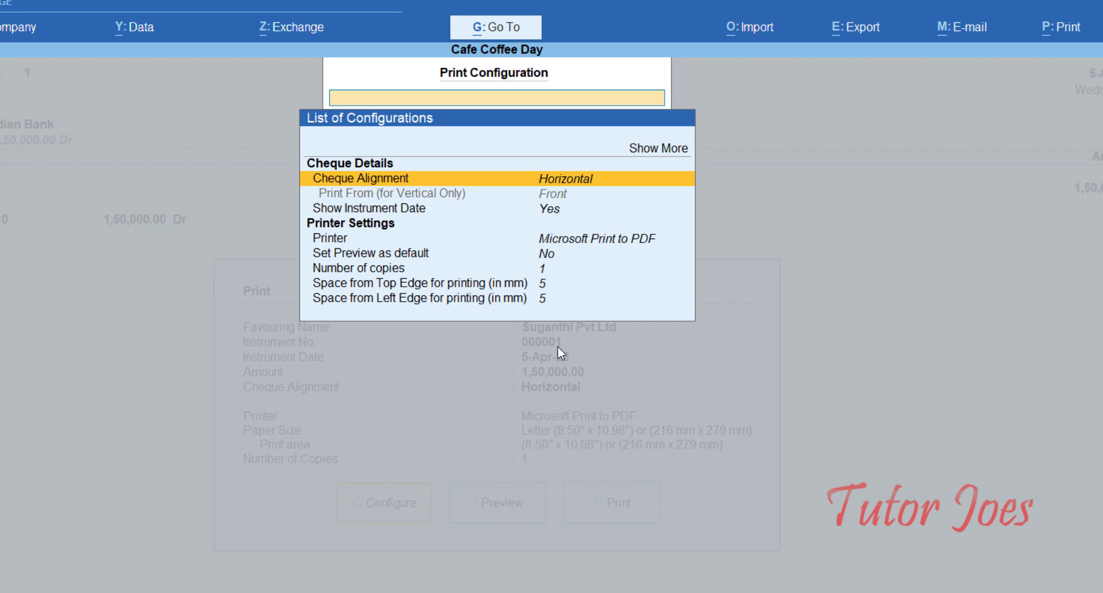
pyautogui.press('Escape')
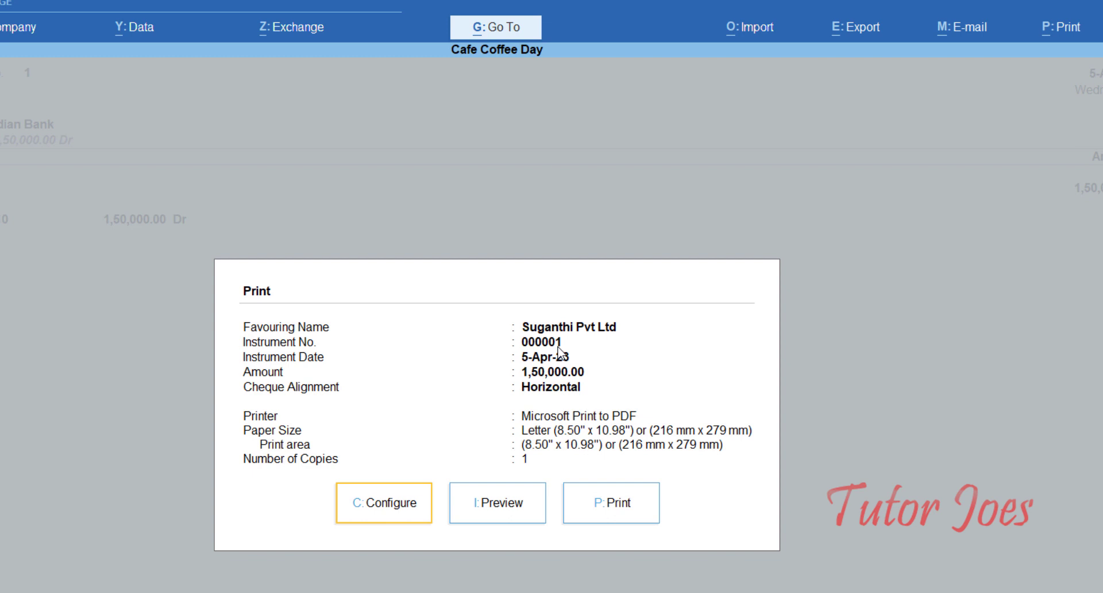
pyautogui.press('Escape')
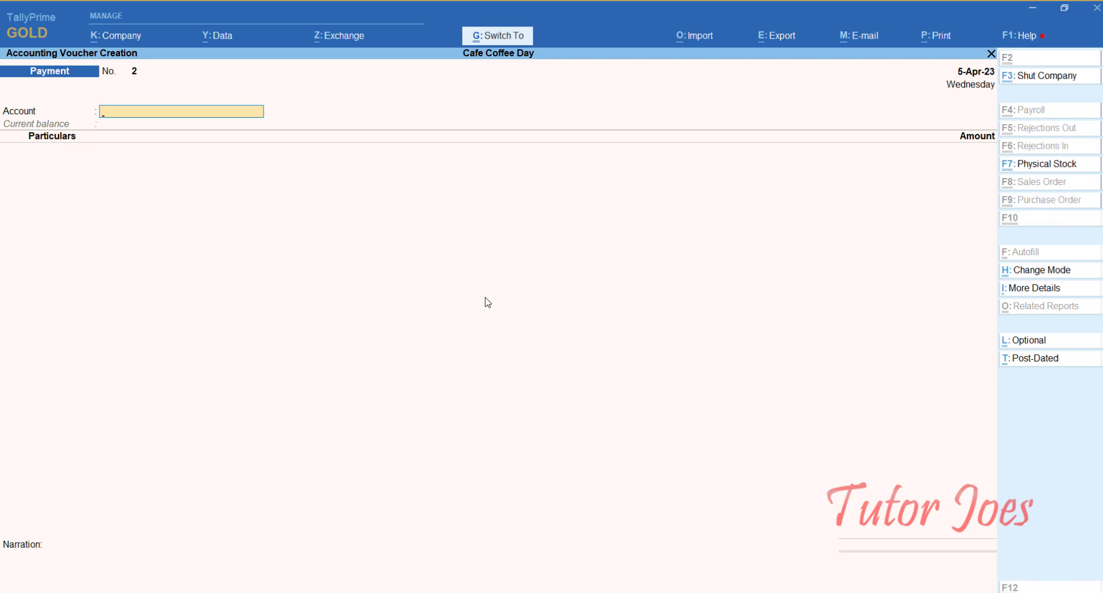
# Change the new payment voucher to double-entry mode, then leave and reopen voucher entry
pyautogui.hotkey('ctrl', 'h')
pyautogui.press('Up')
pyautogui.press('Return')
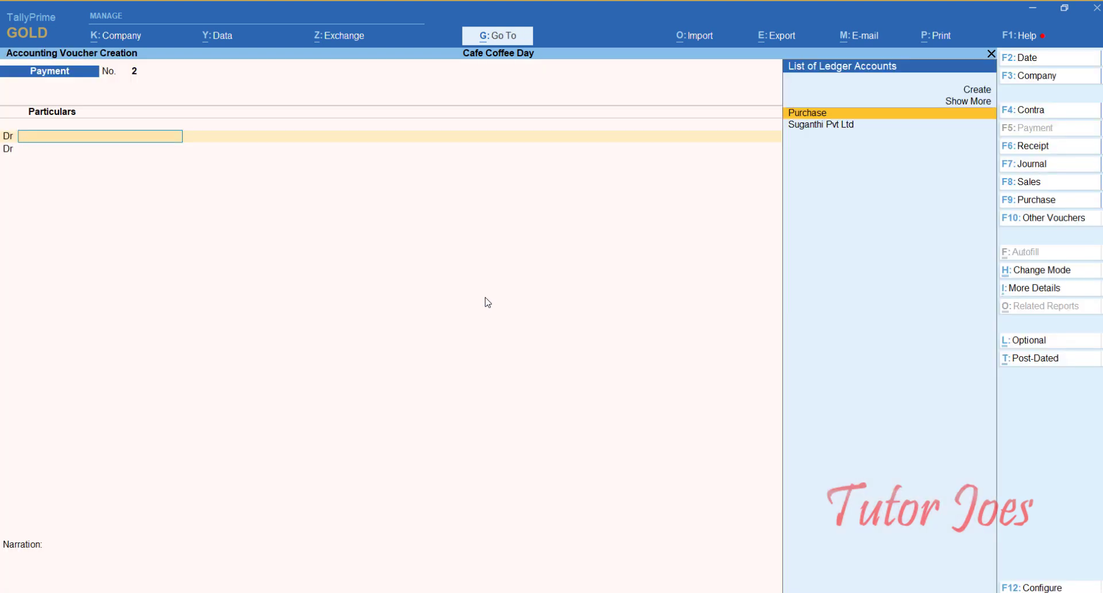
pyautogui.press('Escape')
pyautogui.press('Return')
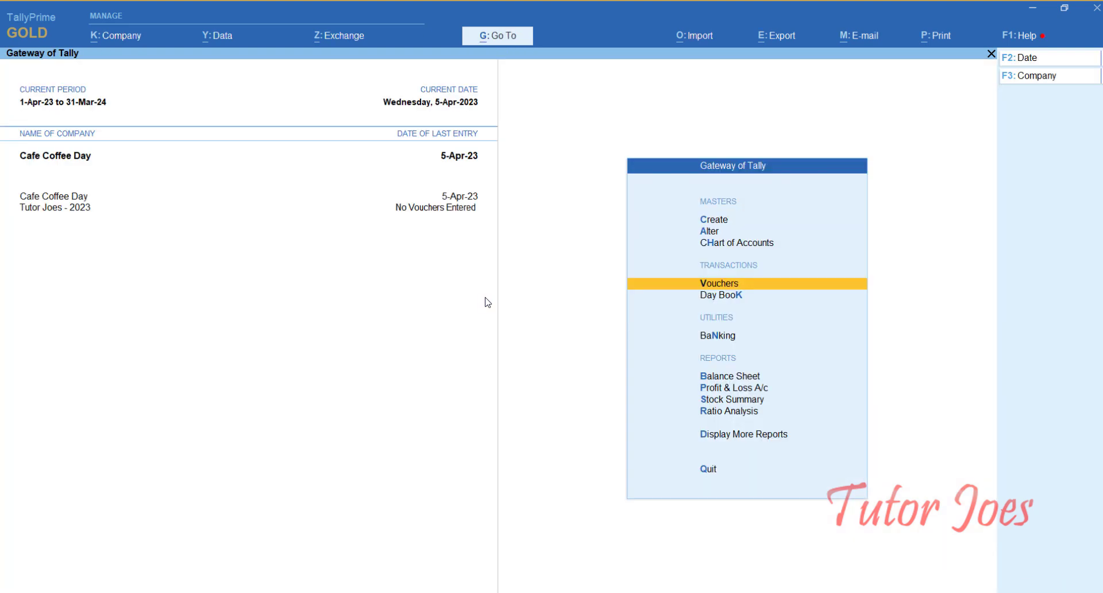
pyautogui.press('Return')
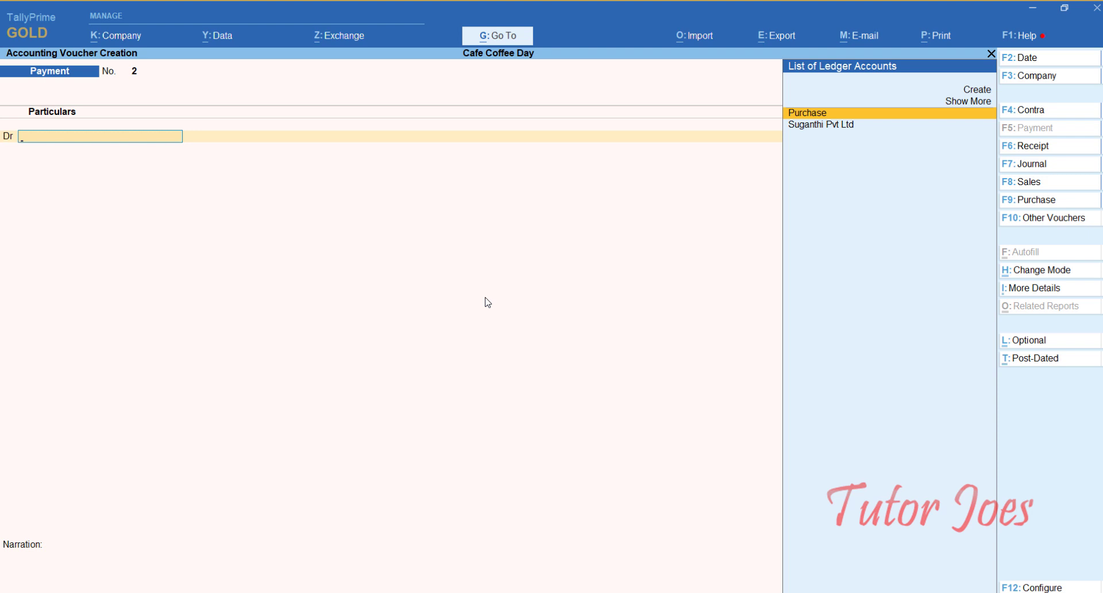
# Debit Suganthi Pvt Ltd with 50,000 in the payment voucher
pyautogui.press('Down')
pyautogui.press('Return')
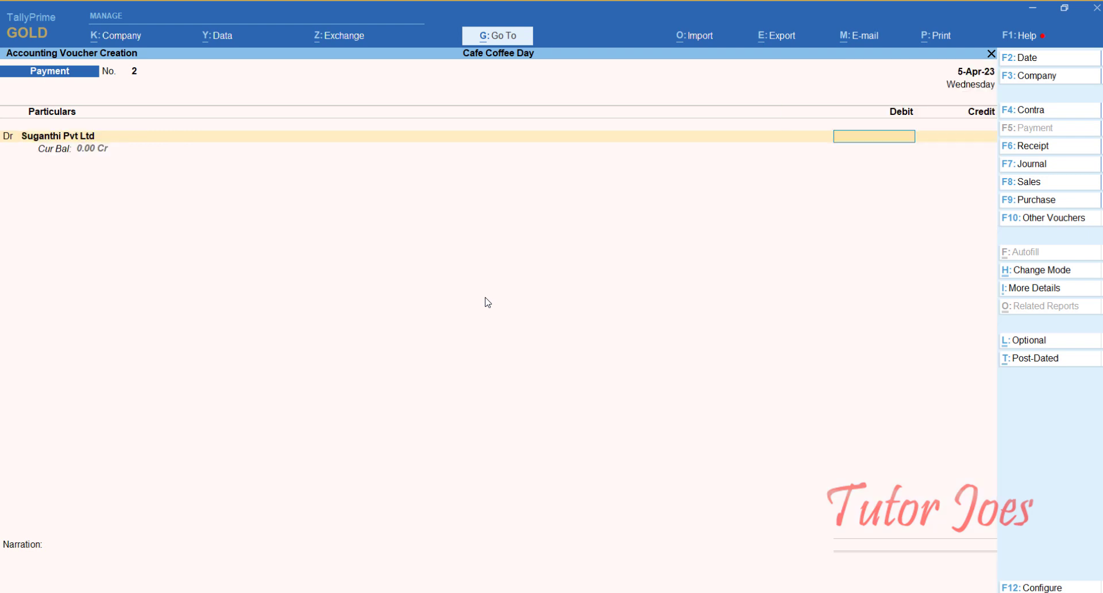
pyautogui.write('50000')
pyautogui.press('Return')
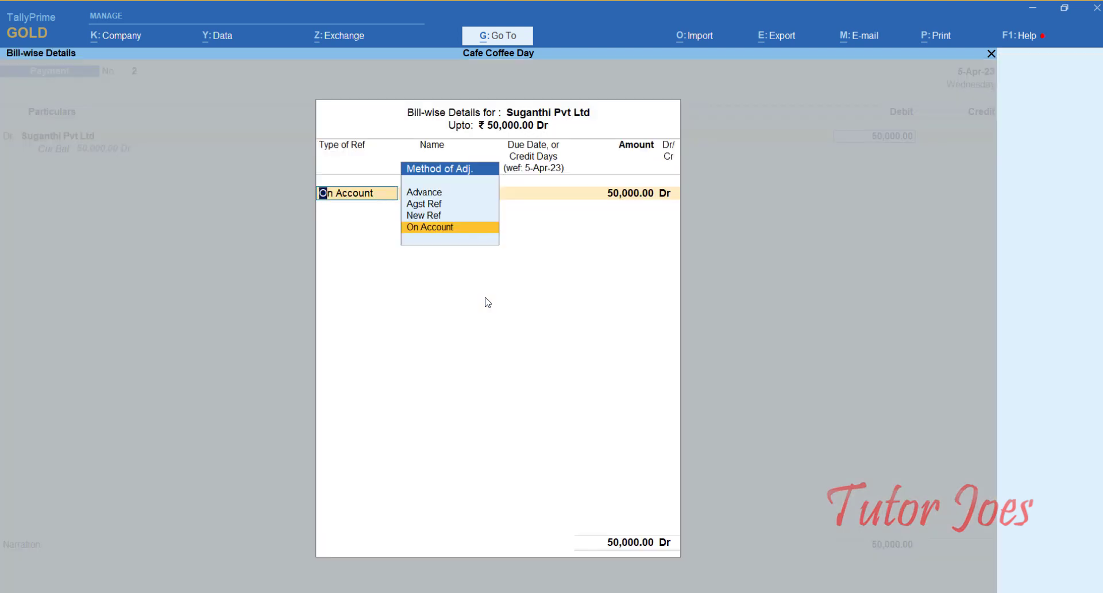
# Check the advance payment in the Word document and record the full 50,000 as an Advance with reference name AD01
pyautogui.press('Up')
pyautogui.press('Up')
pyautogui.press('Up')
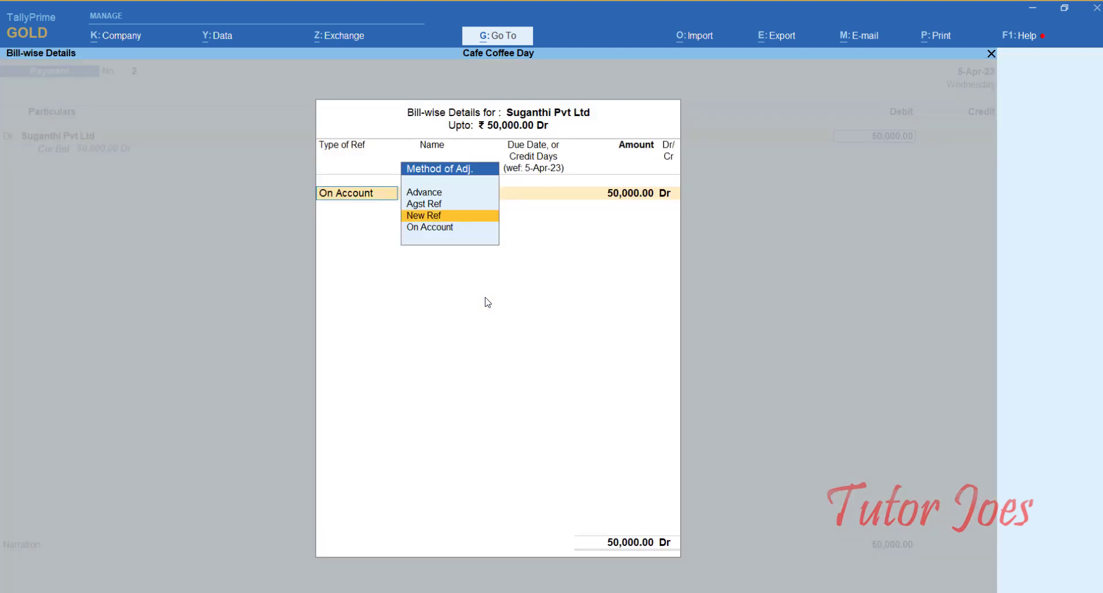
pyautogui.press('Return')
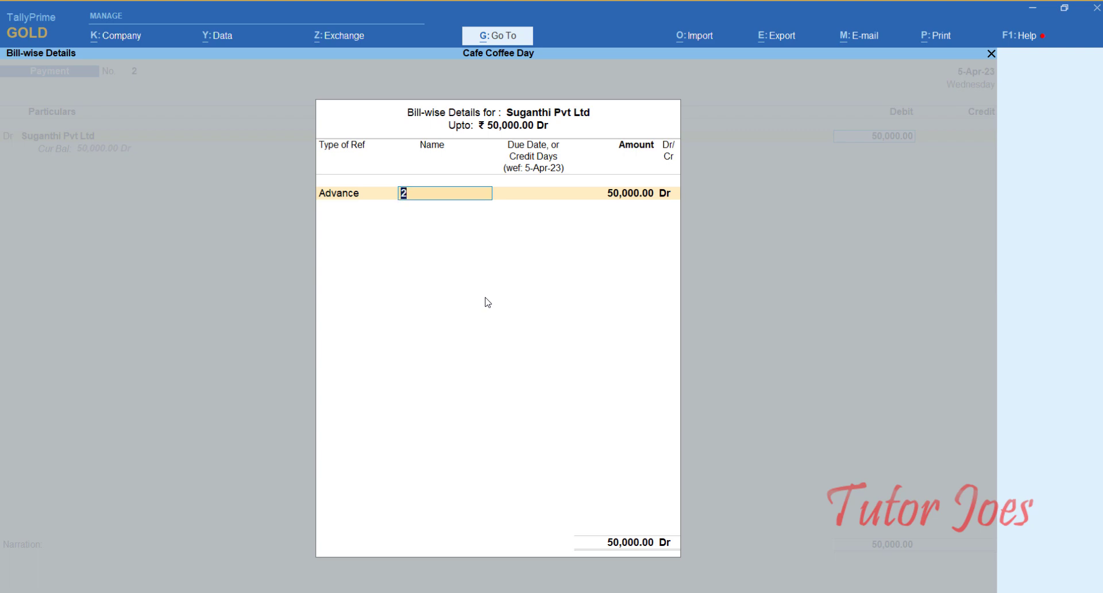
pyautogui.hotkey('alt', 'Tab')
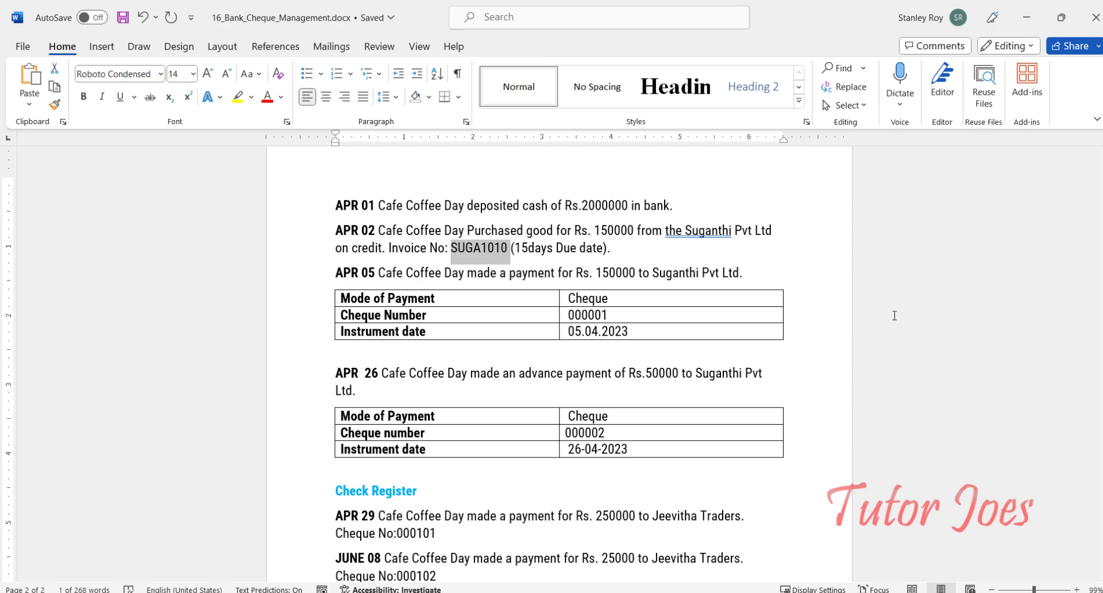
pyautogui.click(1026, 17)
pyautogui.write('AD0')
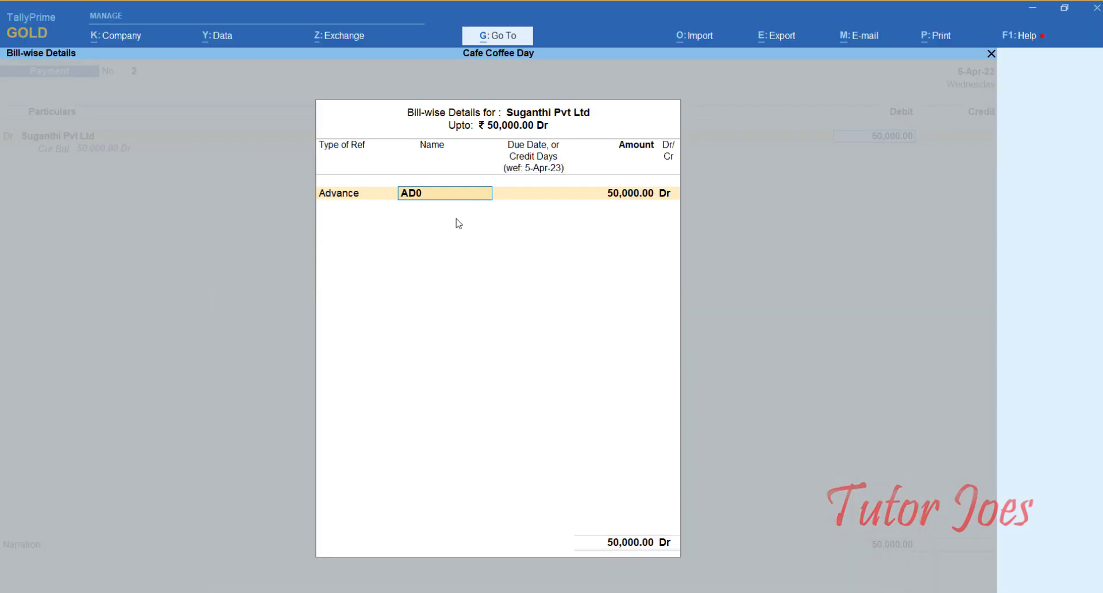
pyautogui.write('1')
pyautogui.press('Return')
pyautogui.press('Return')
pyautogui.press('Return')
pyautogui.press('Return')
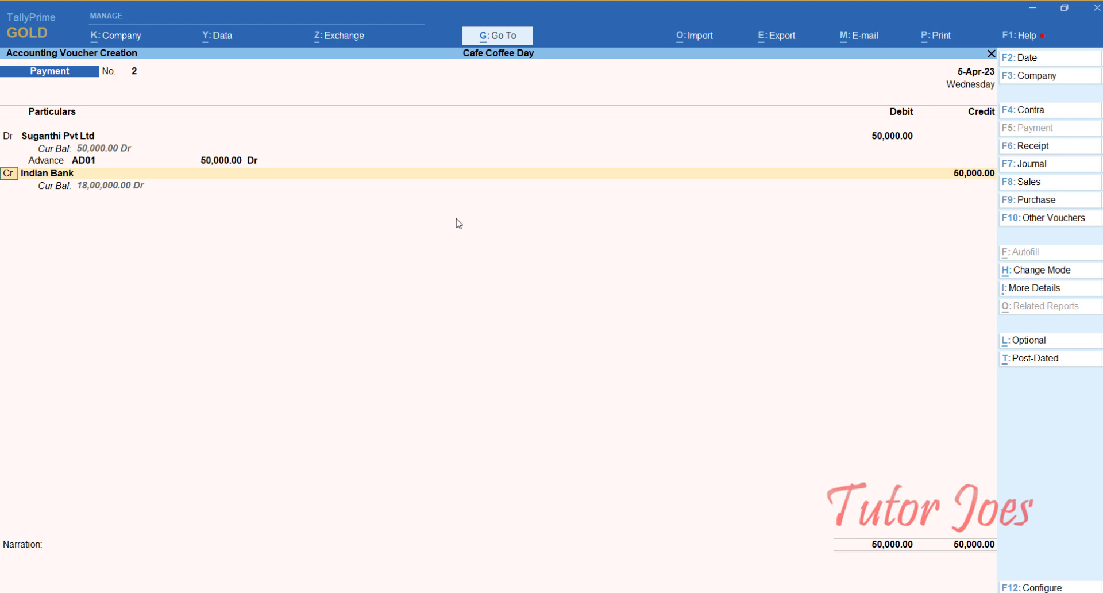
pyautogui.press('Return')
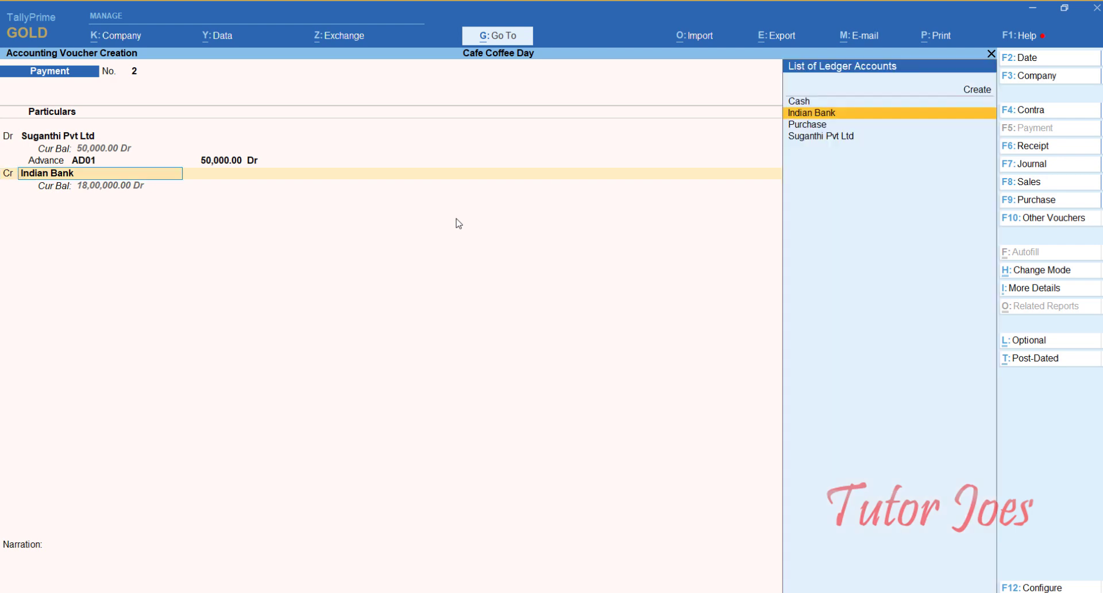
pyautogui.press('Return')
pyautogui.press('Return')
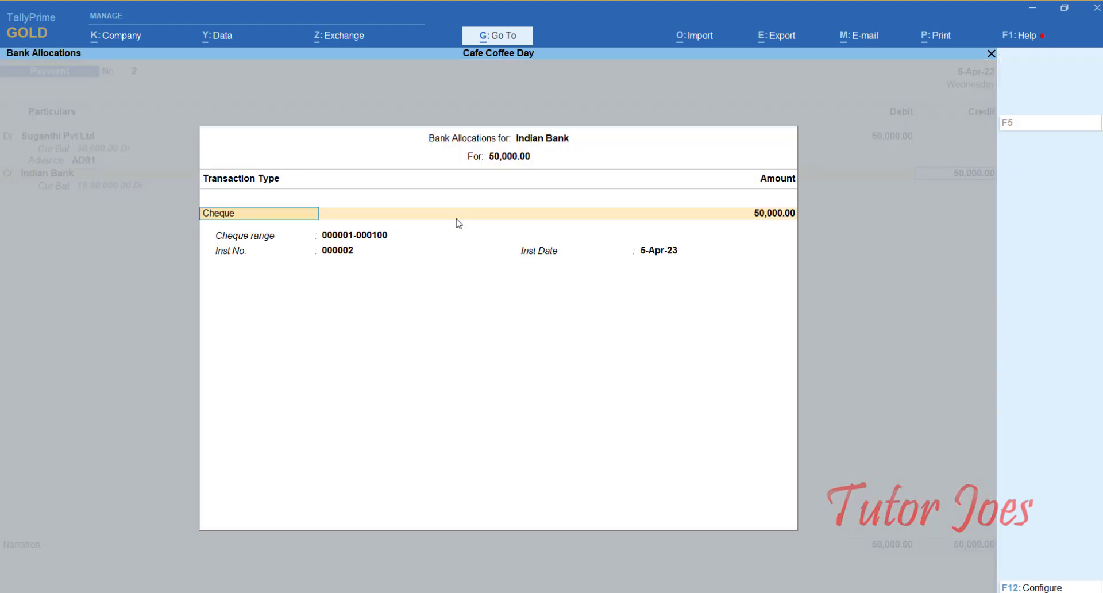
pyautogui.press('Return')
pyautogui.press('Return')
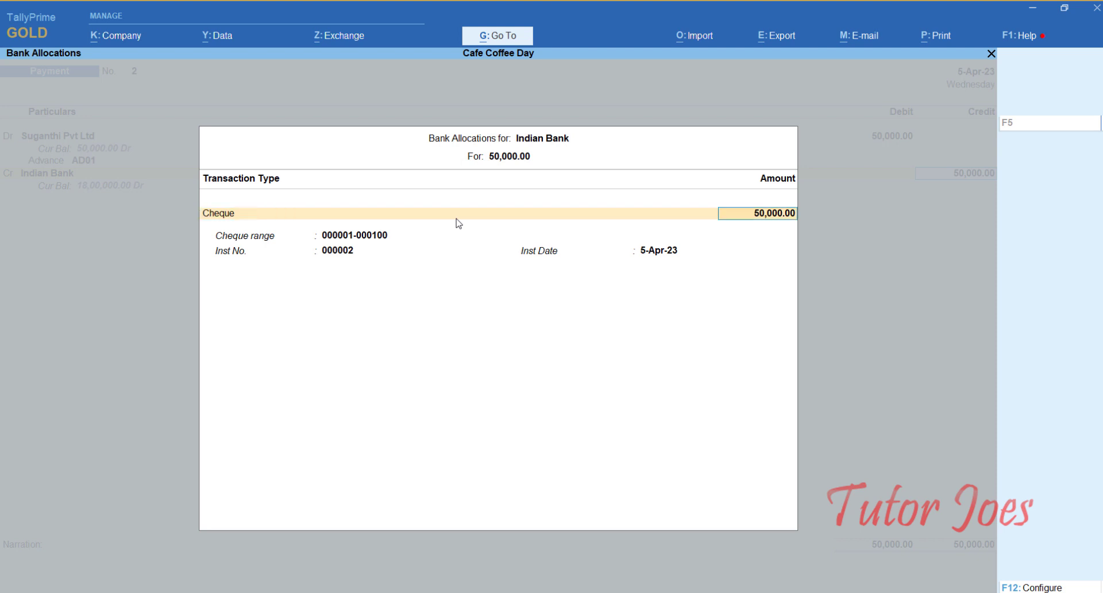
pyautogui.press('Return')
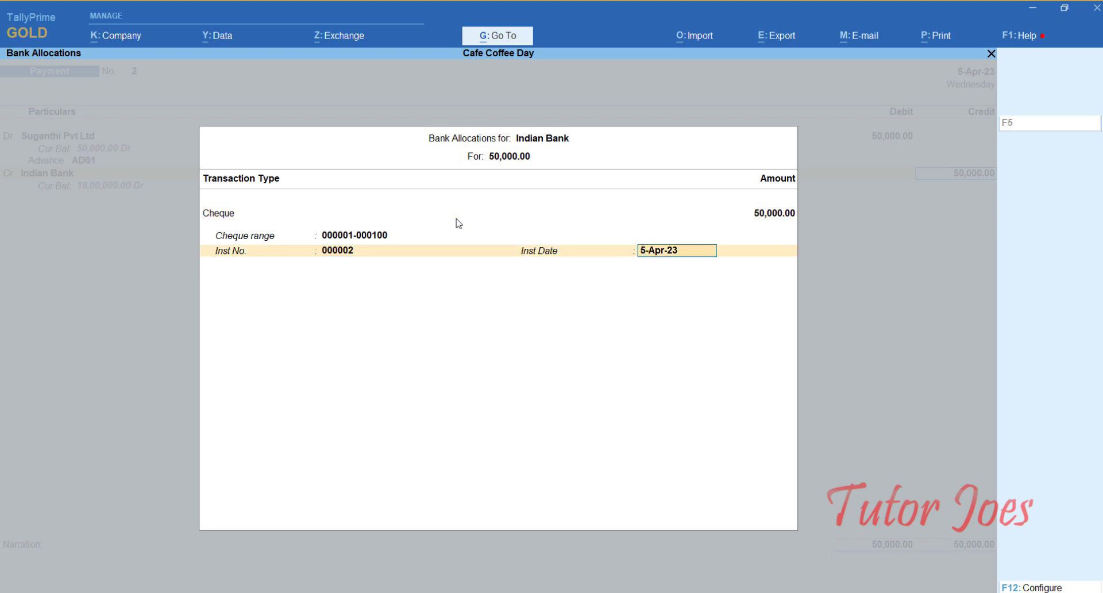
pyautogui.write('26-4')
pyautogui.press('Return')
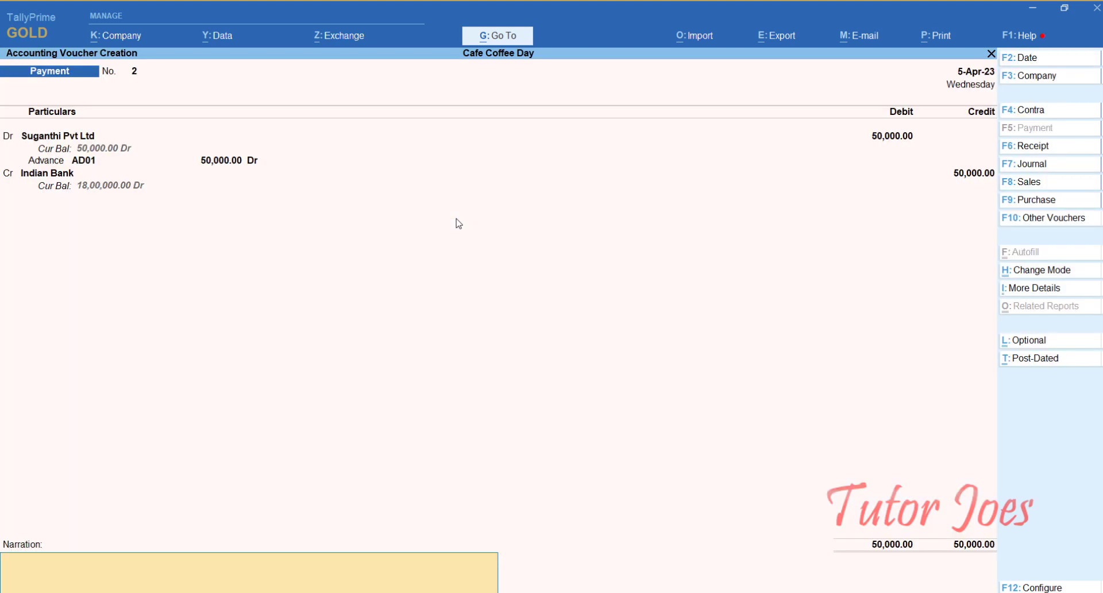
# Set the payment voucher's date to 26-4, save the voucher and leave its cheque print dialog without printing
pyautogui.press('F2')
pyautogui.write('26-4')
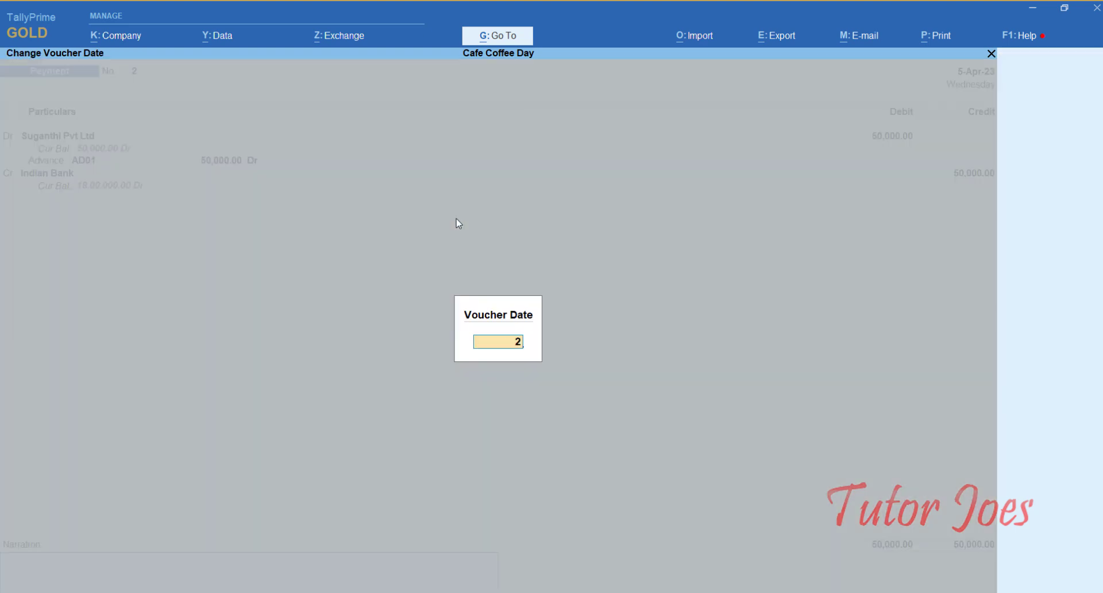
pyautogui.press('Return')
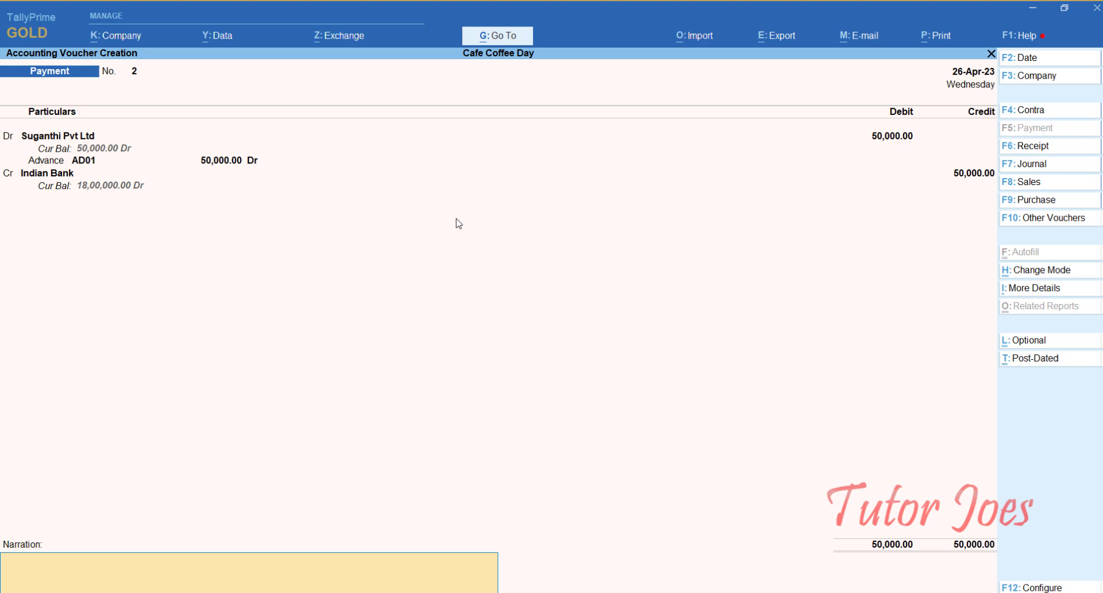
pyautogui.press('Return')
pyautogui.press('Return')
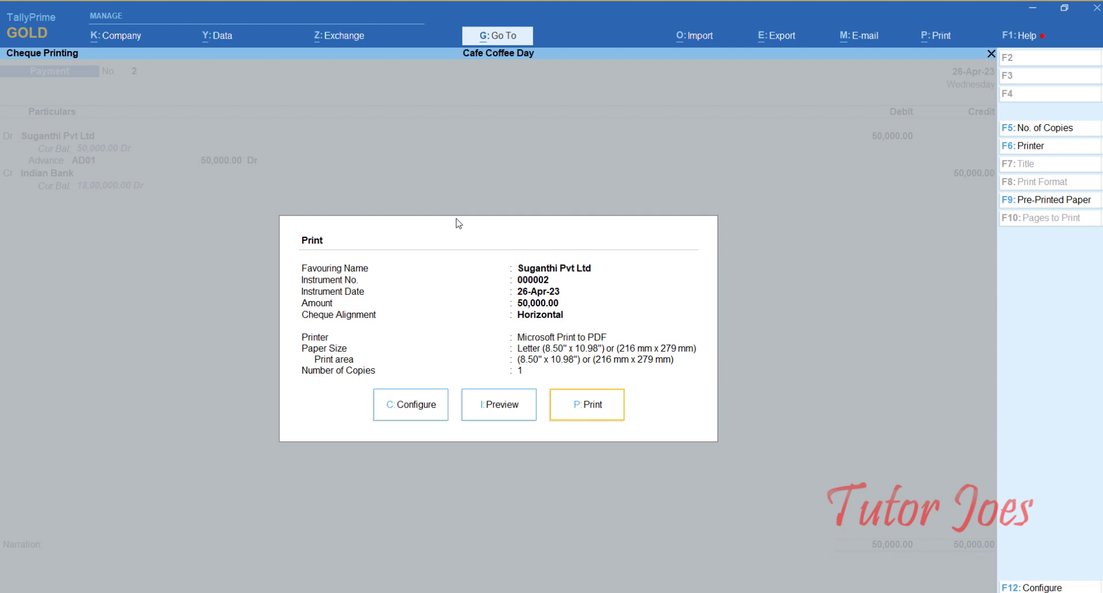
pyautogui.press('Escape')
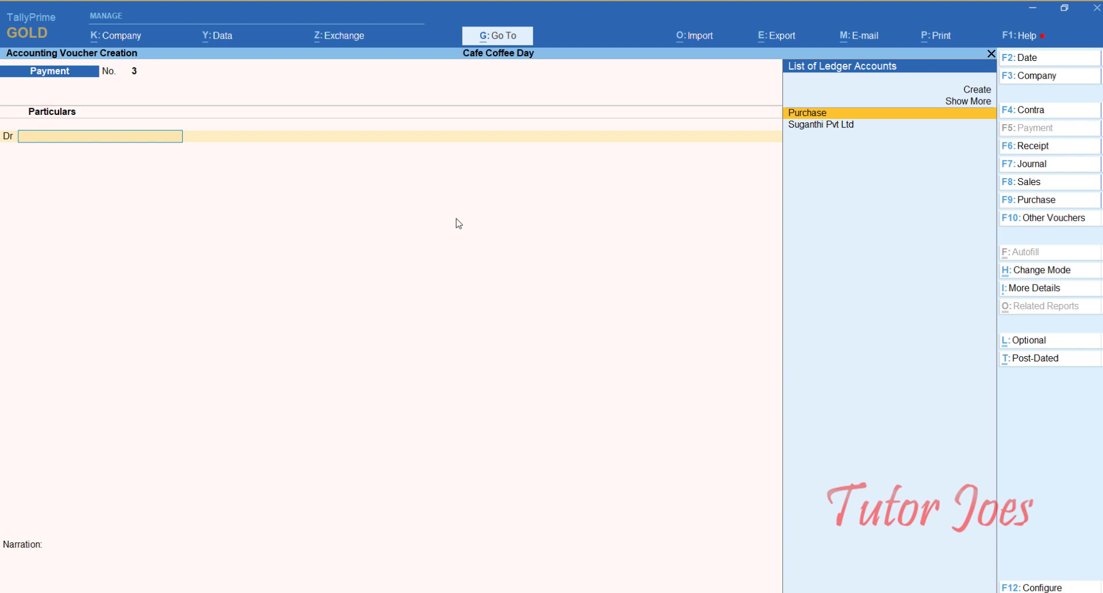
# Leave voucher entry and open the Cheque Printing list of pending cheques for Indian Bank
pyautogui.press('Escape')
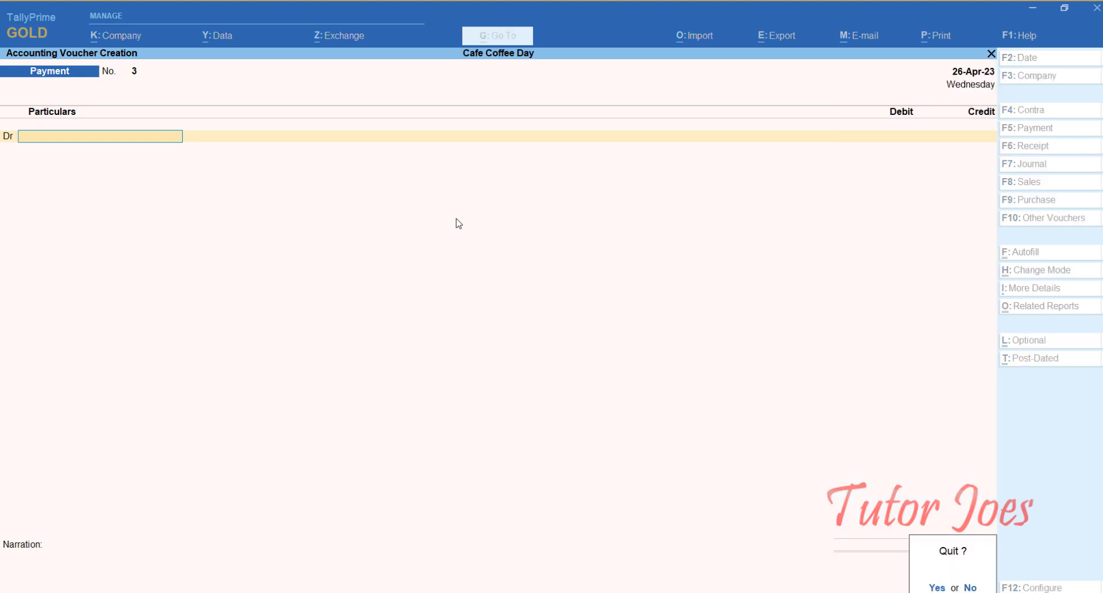
pyautogui.press('Return')
pyautogui.press('Down')
pyautogui.press('Down')
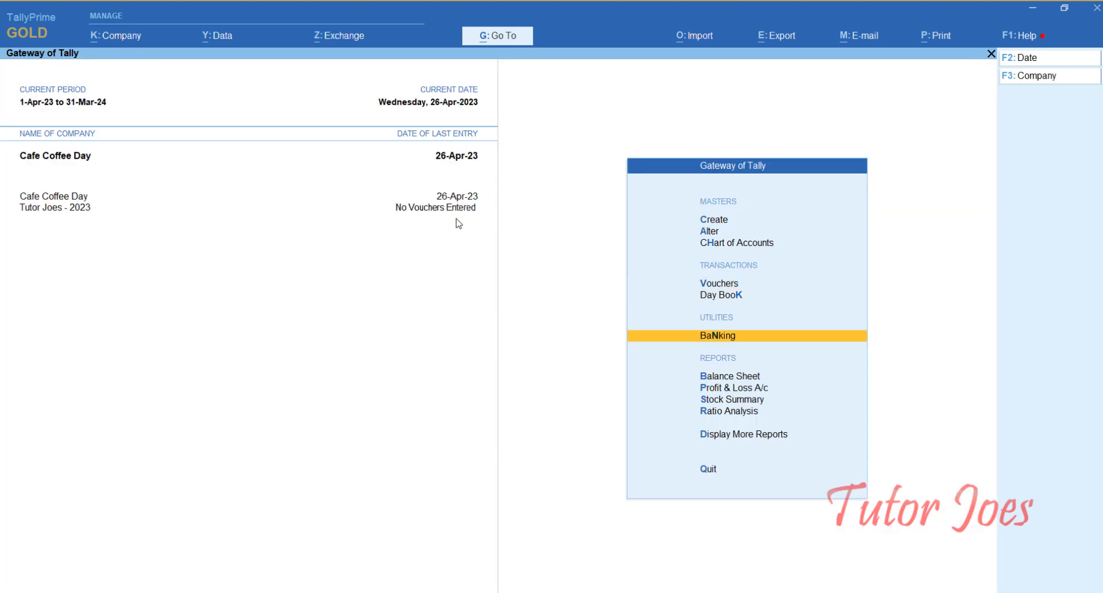
pyautogui.press('Return')
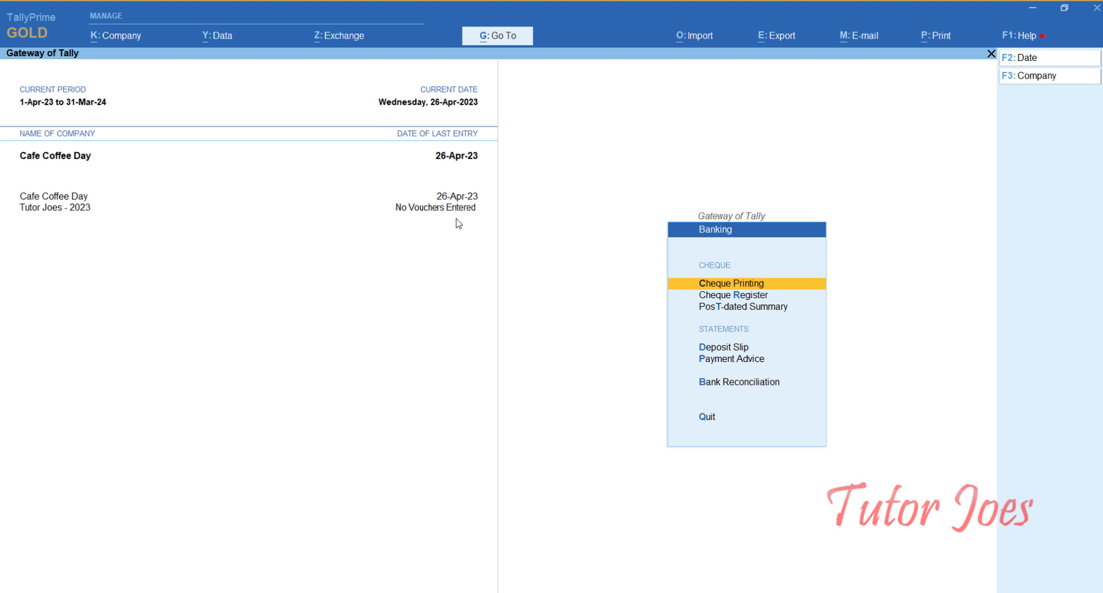
pyautogui.press('Return')
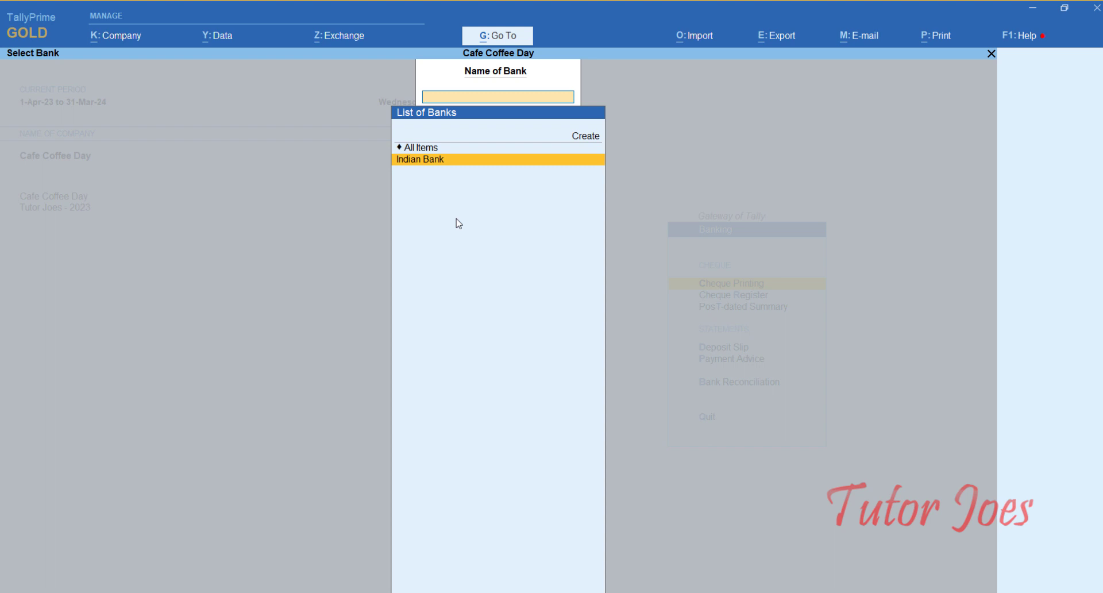
pyautogui.press('Return')
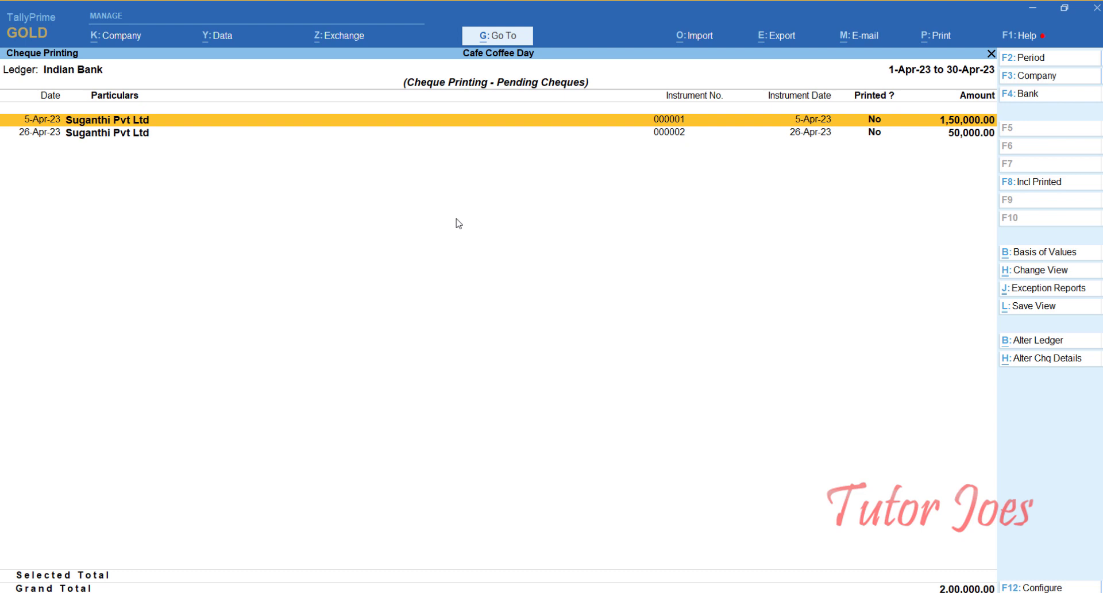
# Bring up the pending cheques for printing with details shown, preview cheque 000001 and return to the list without printing
pyautogui.press('Down')
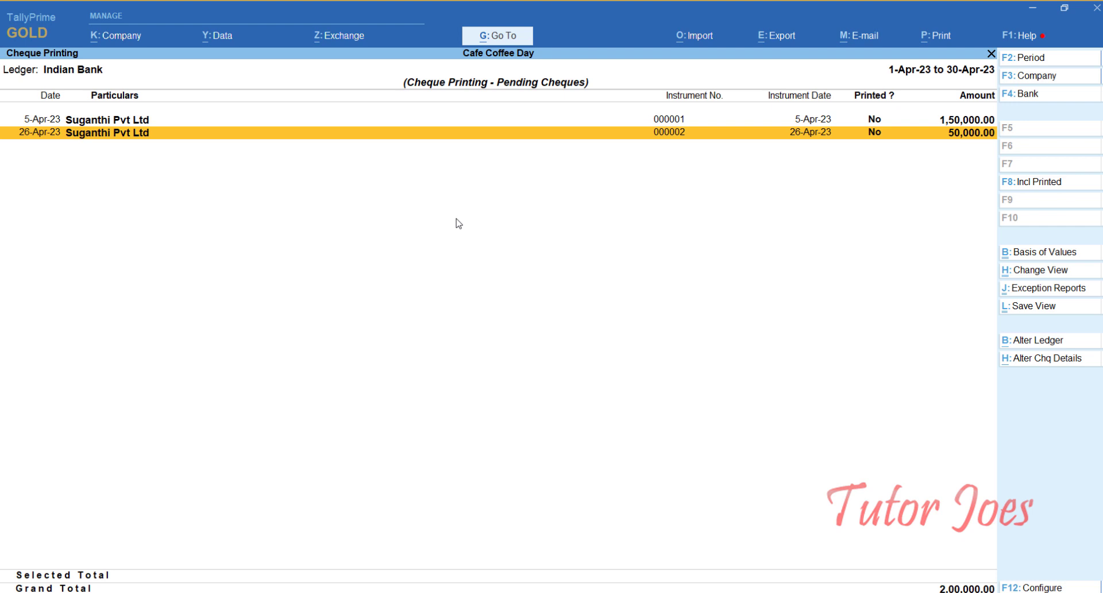
pyautogui.hotkey('alt', 'p')
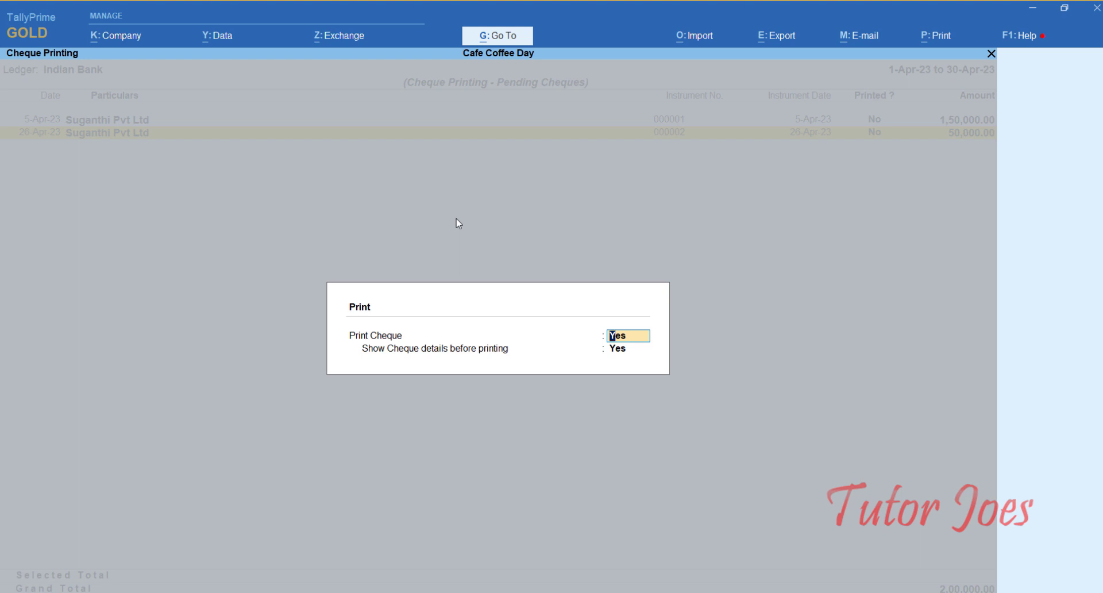
pyautogui.press('Return')
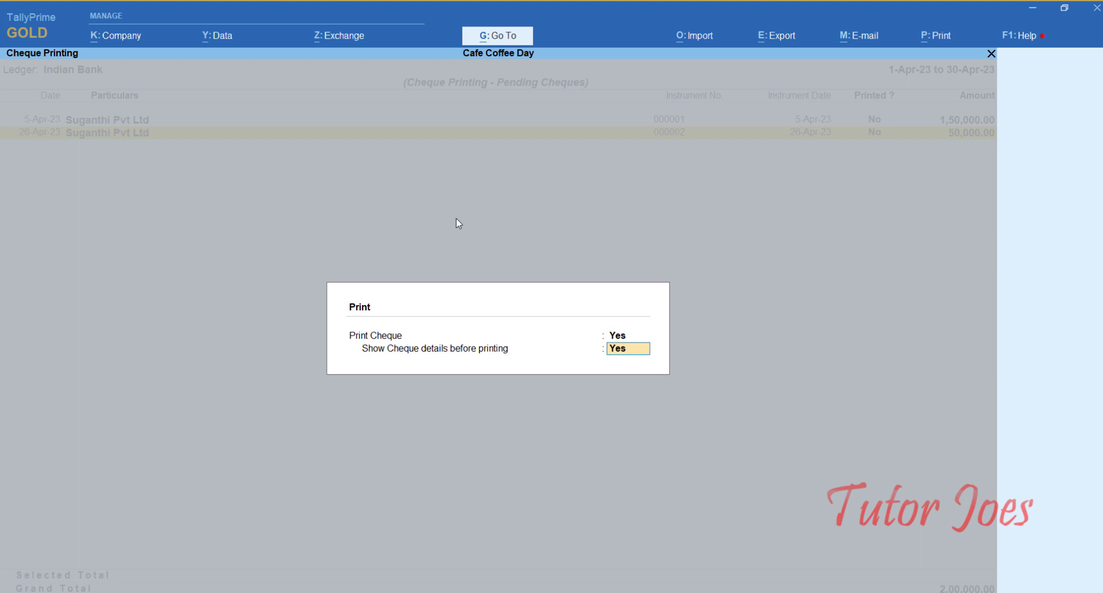
pyautogui.press('Return')
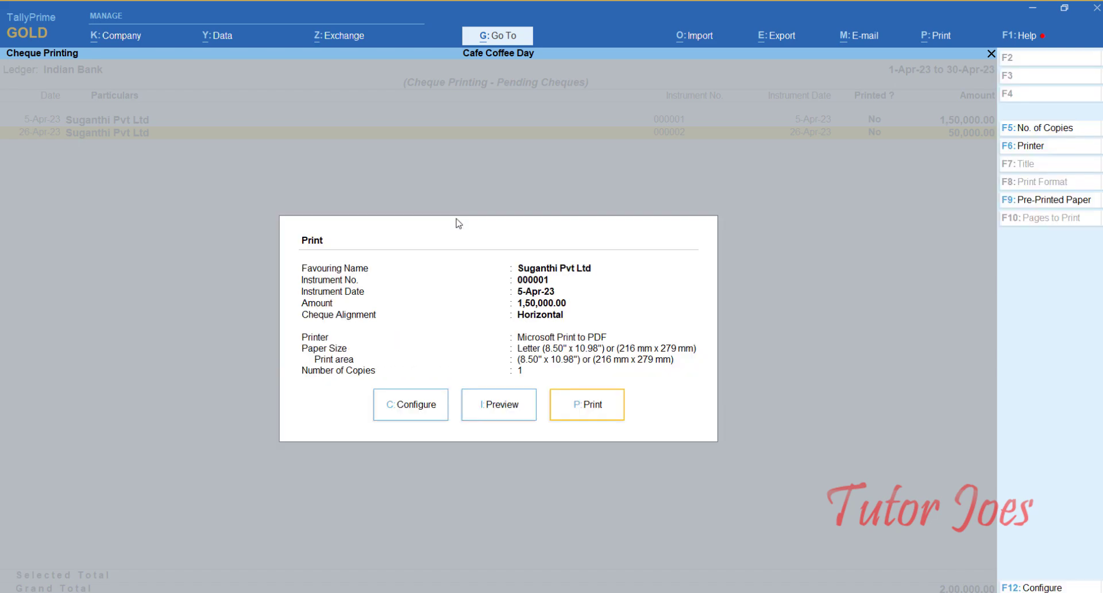
pyautogui.press('i')
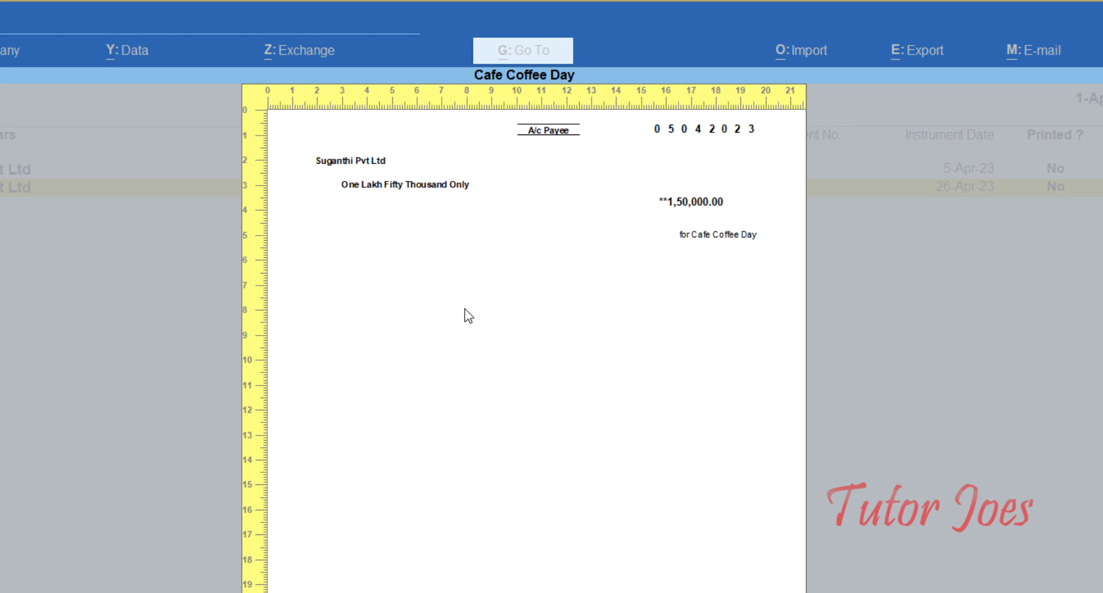
pyautogui.press('Escape')
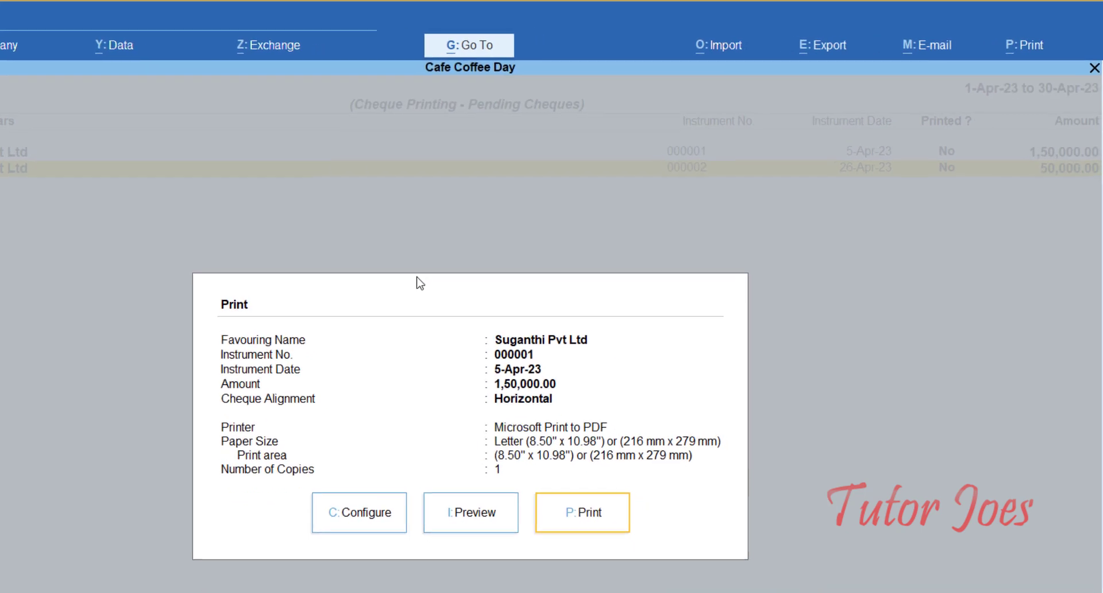
pyautogui.press('Escape')
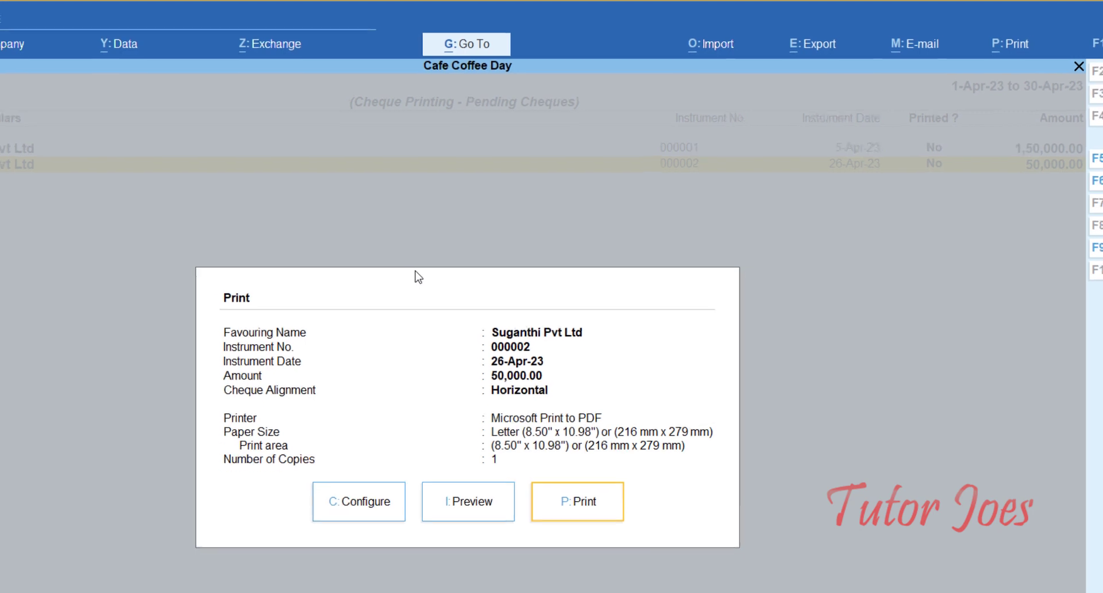
pyautogui.press('Escape')
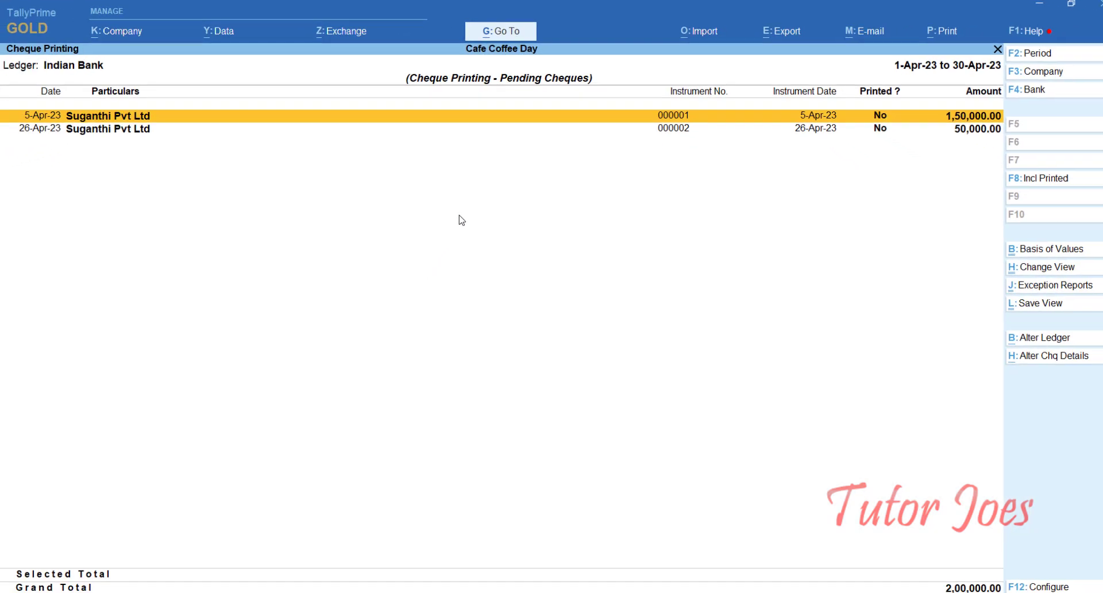
# Select only cheque 000002 in the pending list, view its print details and leave without printing
pyautogui.press('Down')
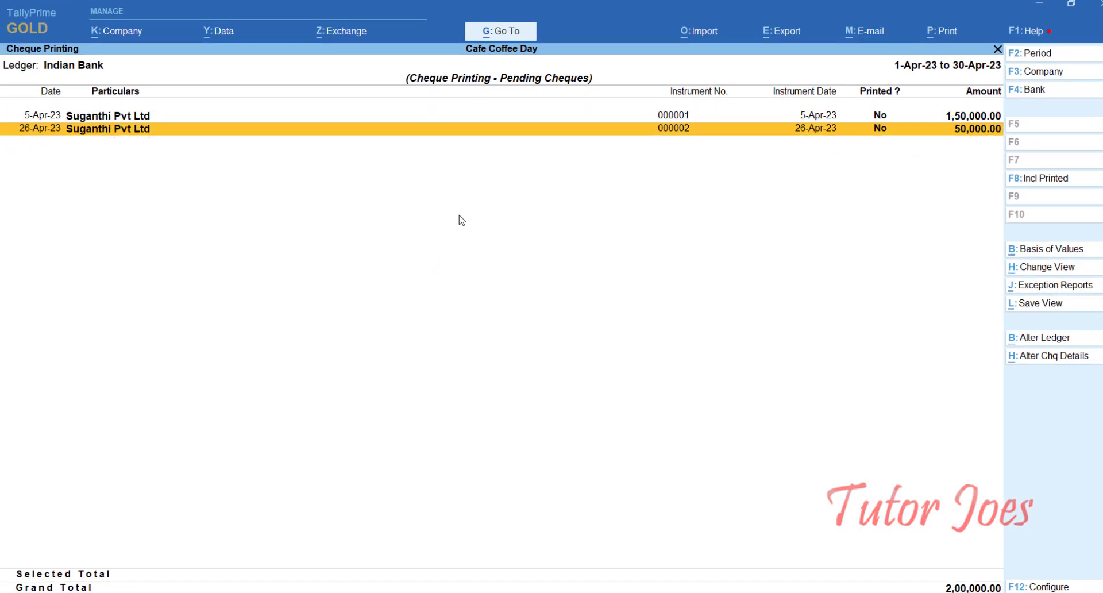
pyautogui.press('space')
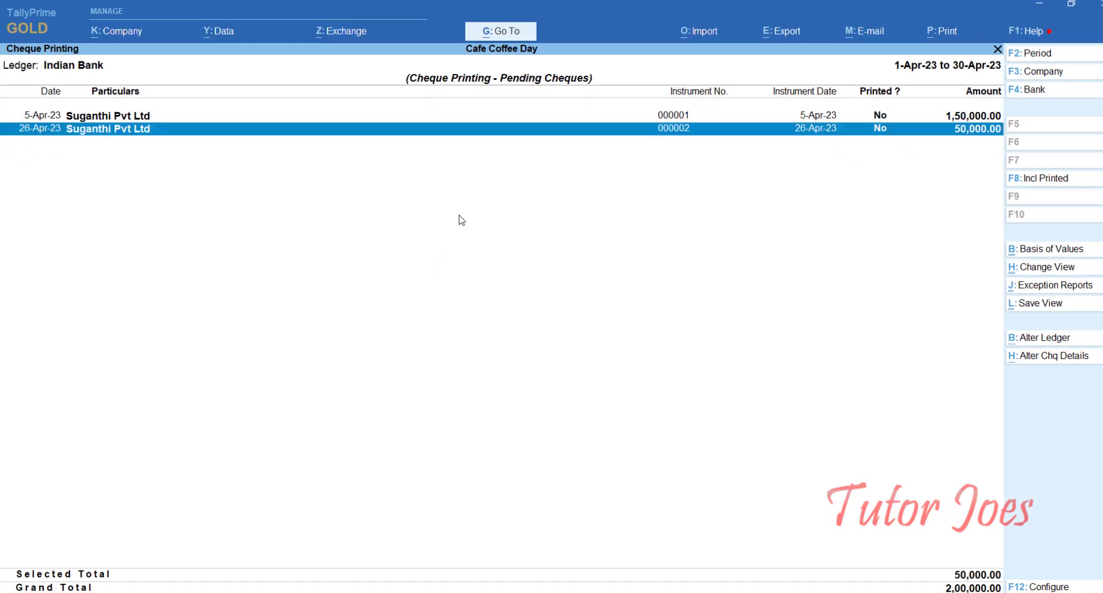
pyautogui.hotkey('ctrl', 'p')
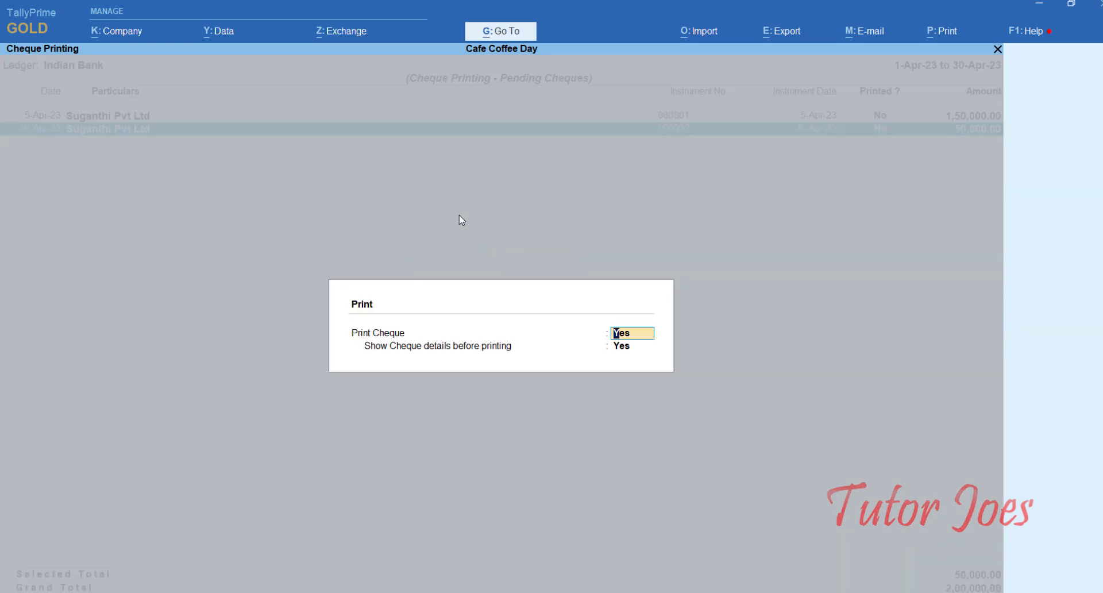
pyautogui.press('Return')
pyautogui.press('Return')
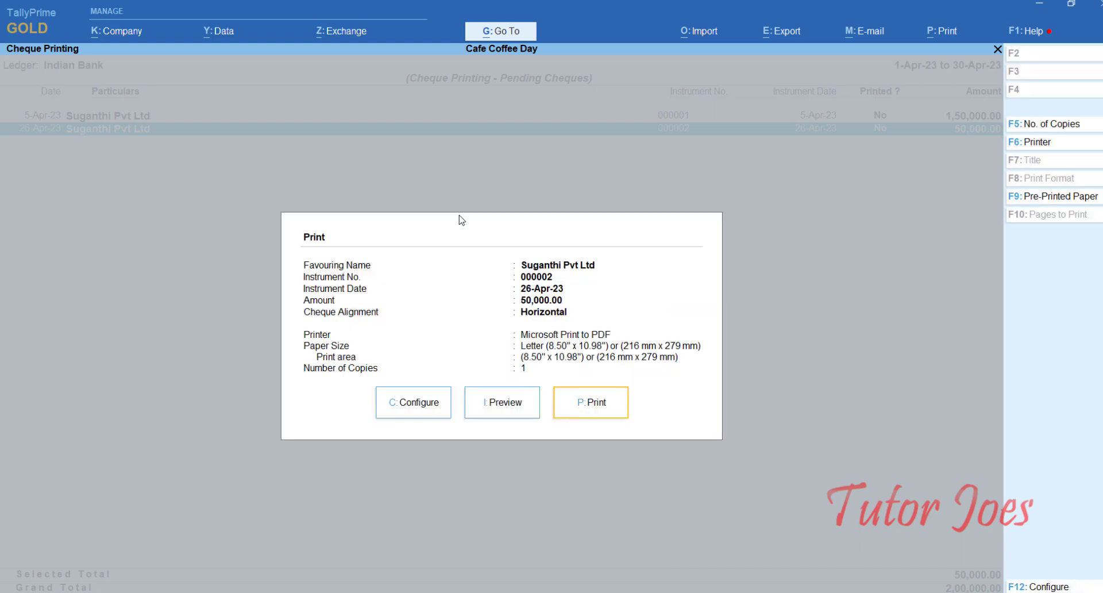
pyautogui.press('Escape')
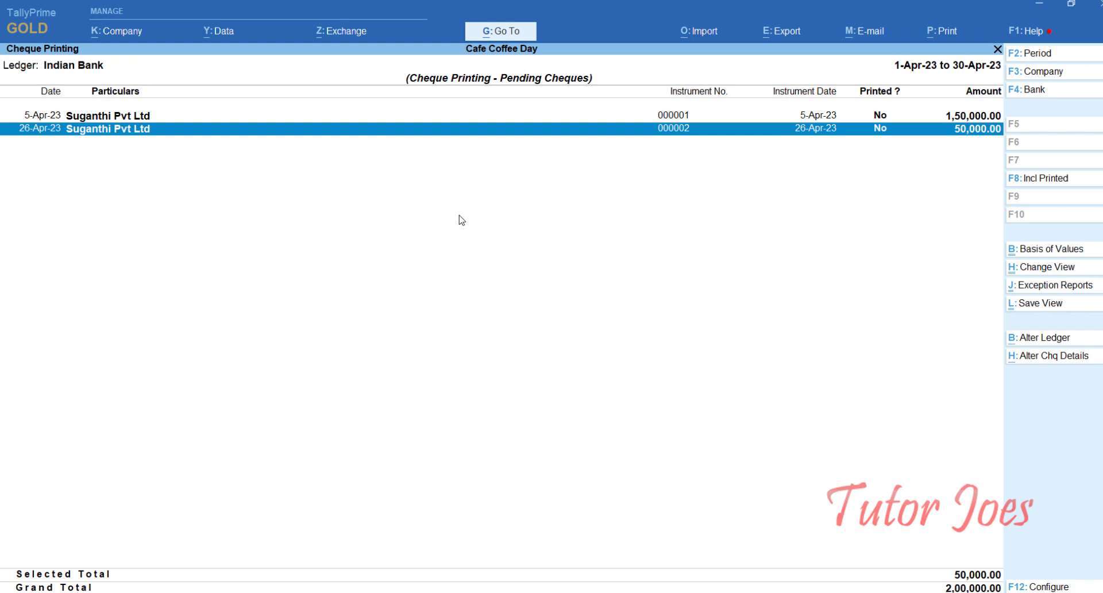
# Leave Cheque Printing and start a new payment voucher
pyautogui.press('Escape')
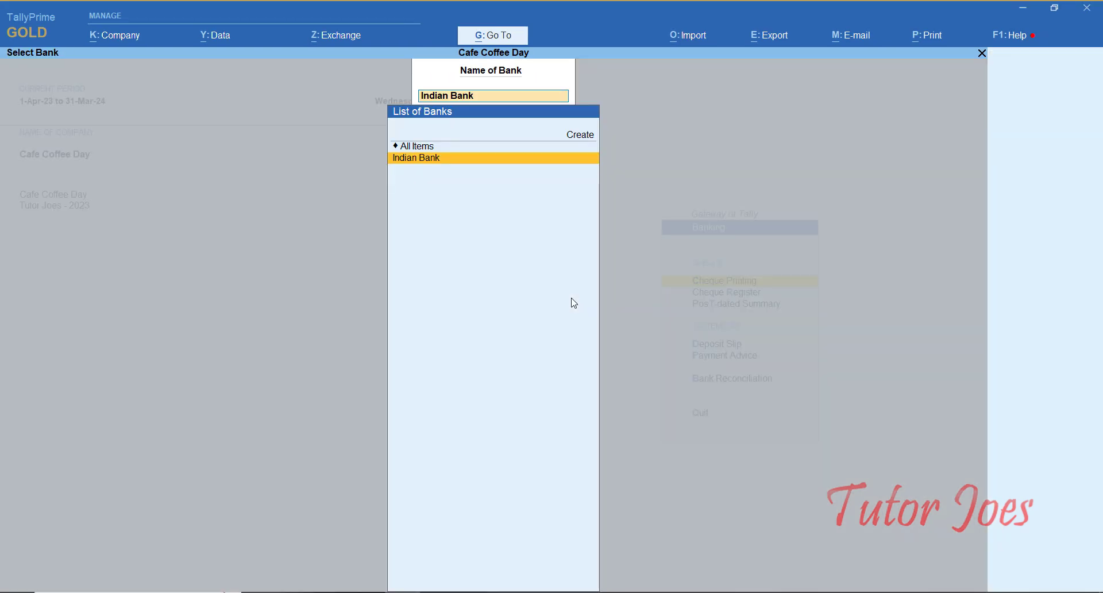
pyautogui.press('Escape')
pyautogui.press('Escape')
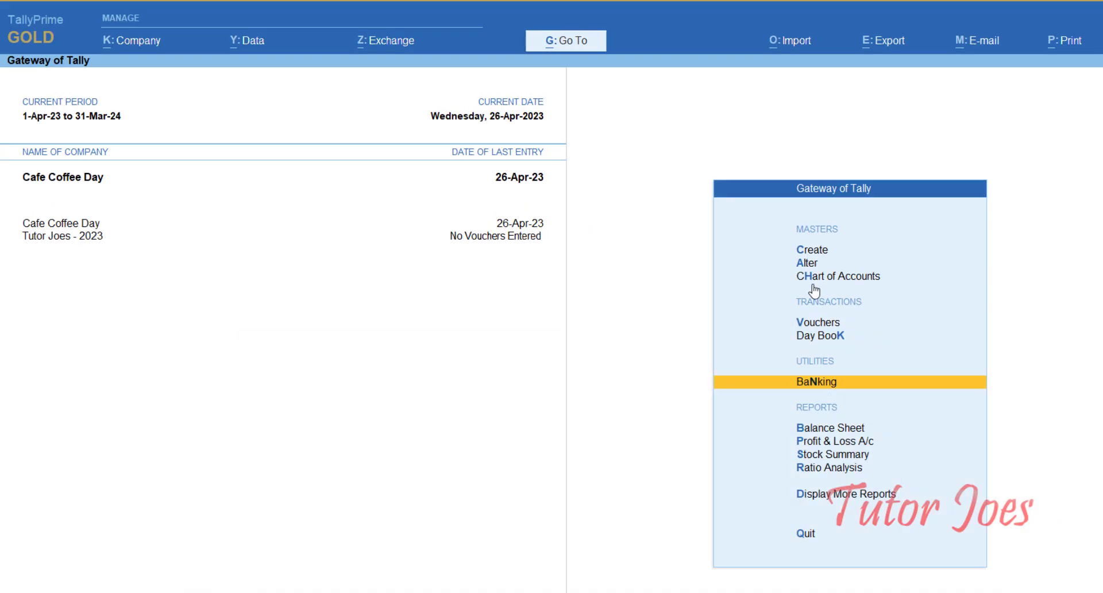
pyautogui.press('Up')
pyautogui.press('Up')
pyautogui.press('Return')
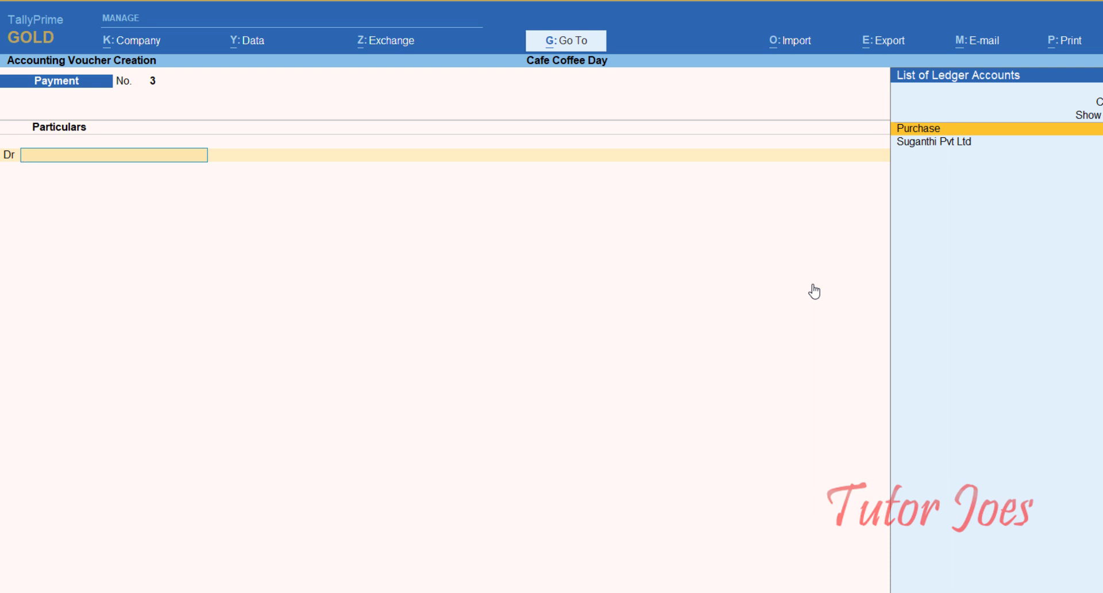
# Create the ledger Jeevitha Trader under Sundry Creditors from the payment voucher and use it as the debit account
pyautogui.hotkey('alt', 'c')
pyautogui.write('Jeevitha Trader')
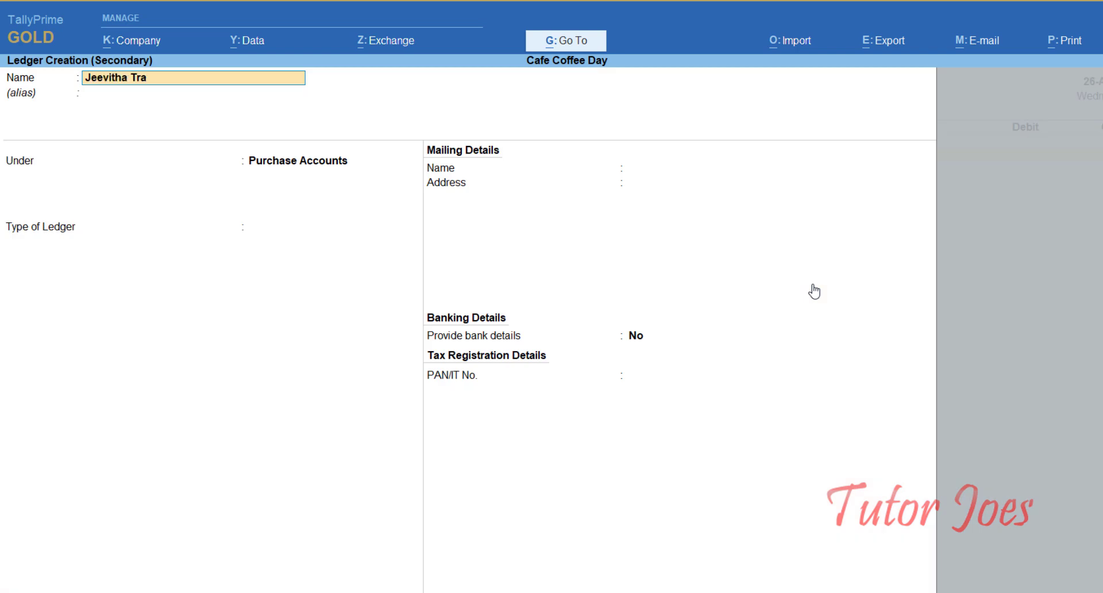
pyautogui.press('Return')
pyautogui.press('Return')
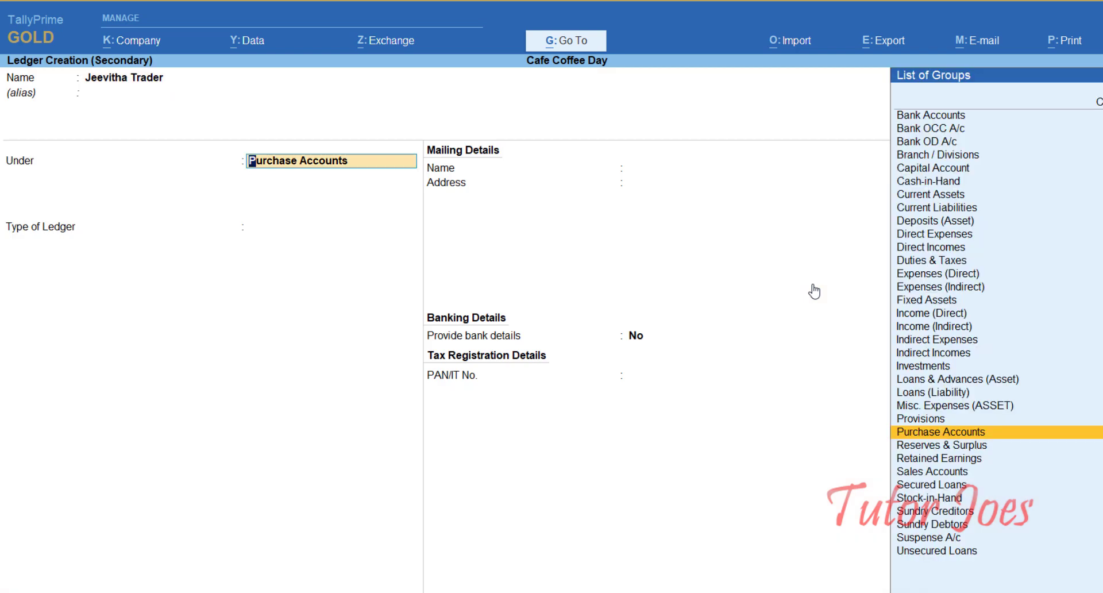
pyautogui.write('Su')
pyautogui.press('Up')
pyautogui.press('Up')
pyautogui.press('Up')
pyautogui.press('Return')
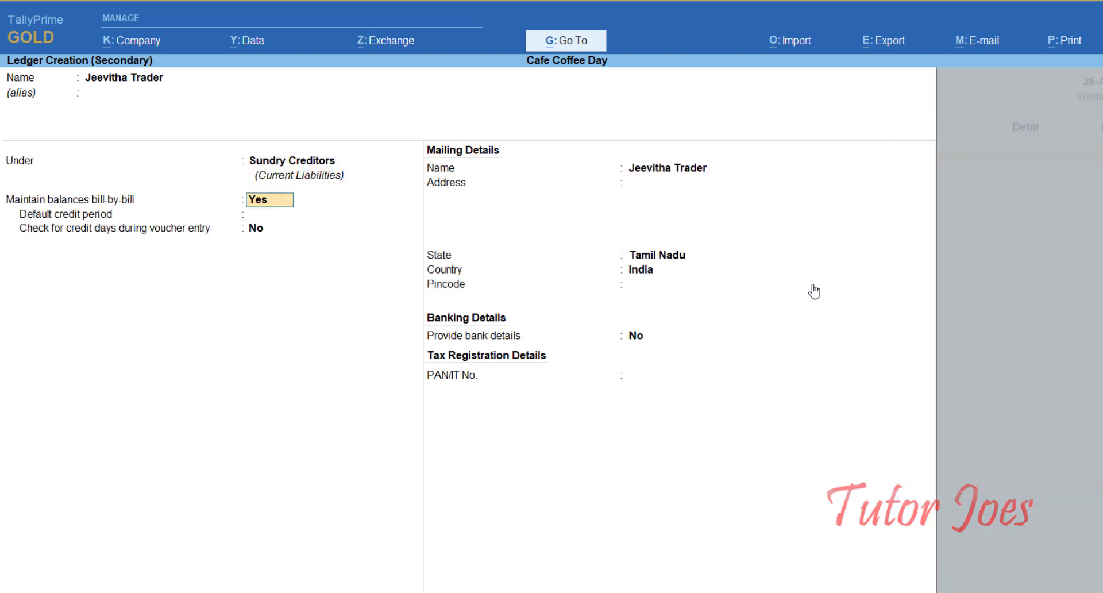
pyautogui.hotkey('ctrl', 'a')
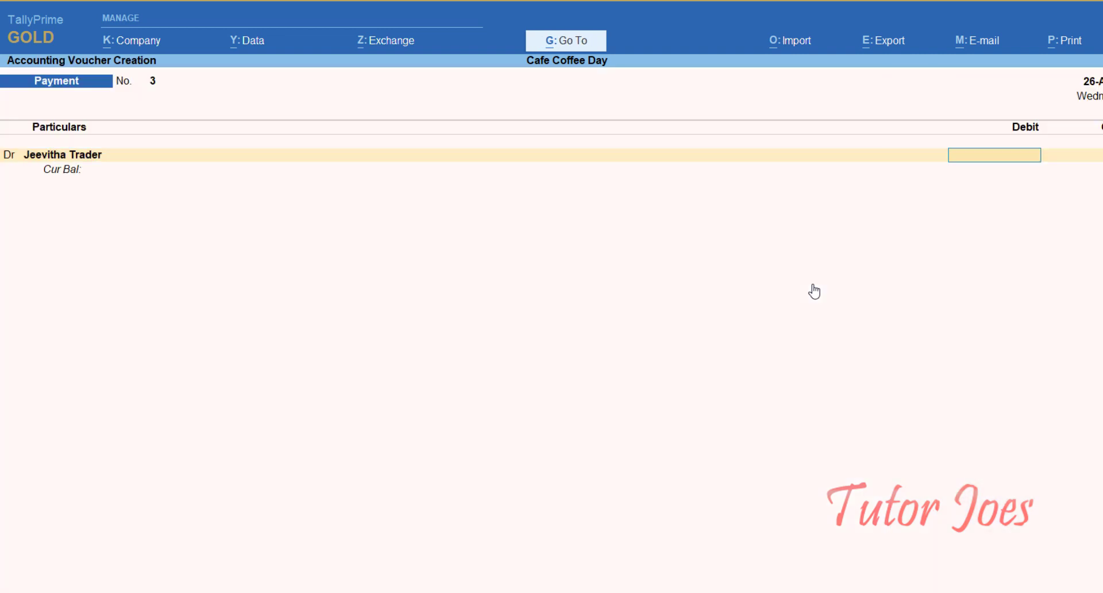
# Check the Jeevitha Traders payment in the Word document and set the voucher date to 29-4
pyautogui.hotkey('alt', 'Tab')
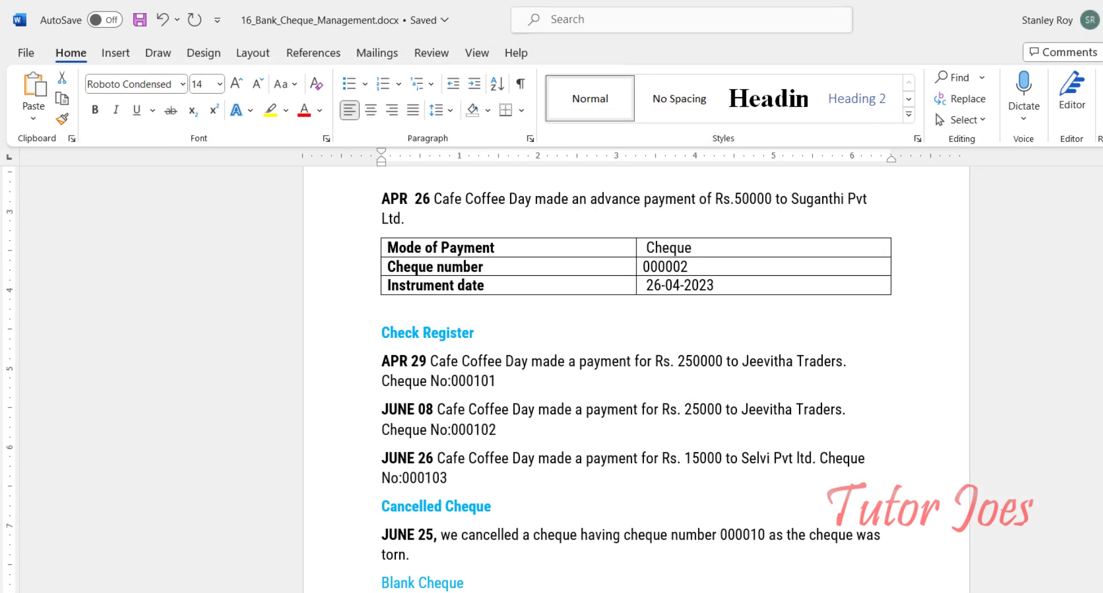
pyautogui.hotkey('alt', 'Tab')
pyautogui.press('F2')
pyautogui.write('29-4')
pyautogui.press('Return')
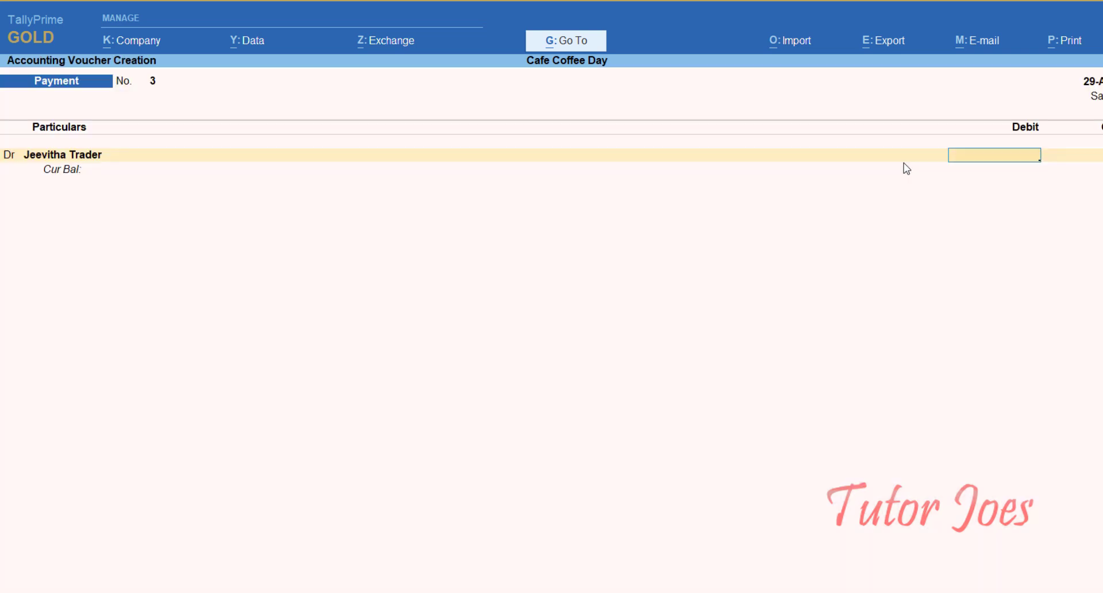
# Debit Jeevitha Trader 250000 on account, checking the entry against the payment list in the Word document
pyautogui.write('250000')
pyautogui.press('Return')
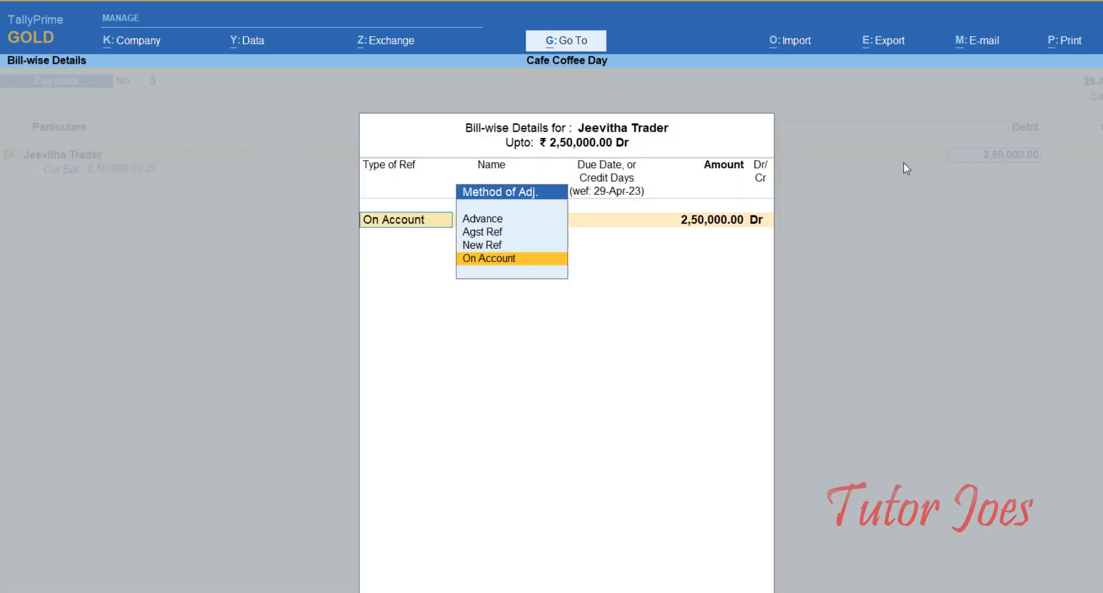
pyautogui.press('Return')
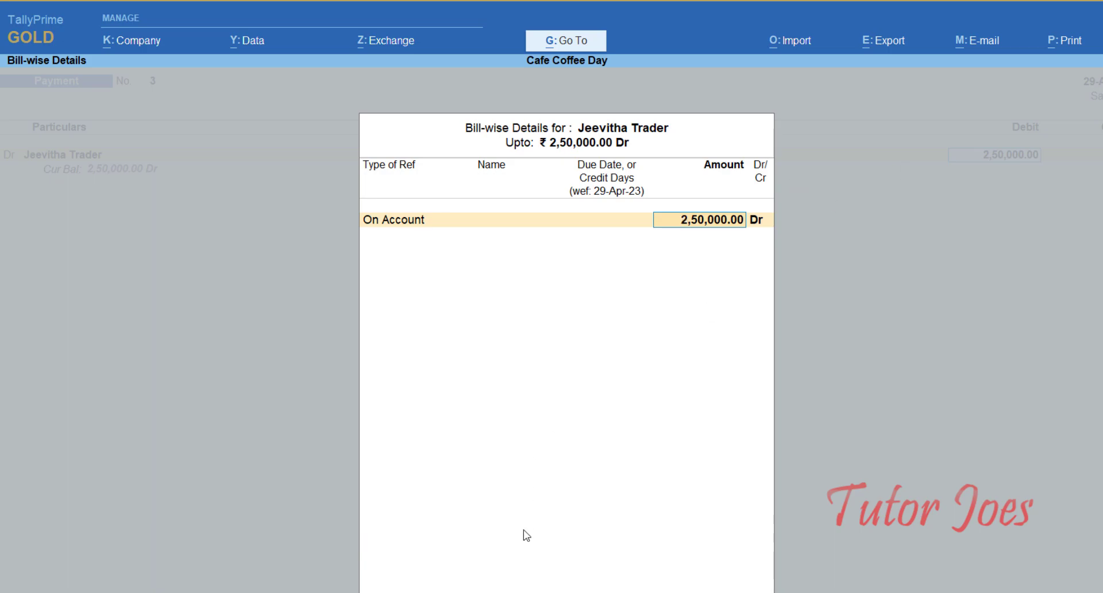
pyautogui.hotkey('alt', 'Tab')
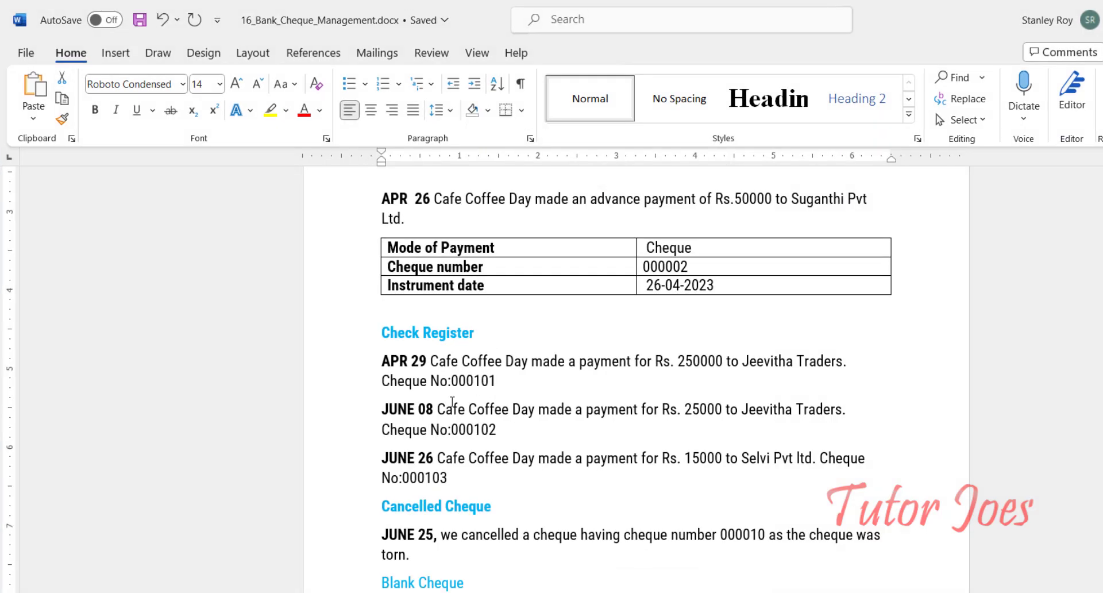
pyautogui.hotkey('alt', 'Tab')
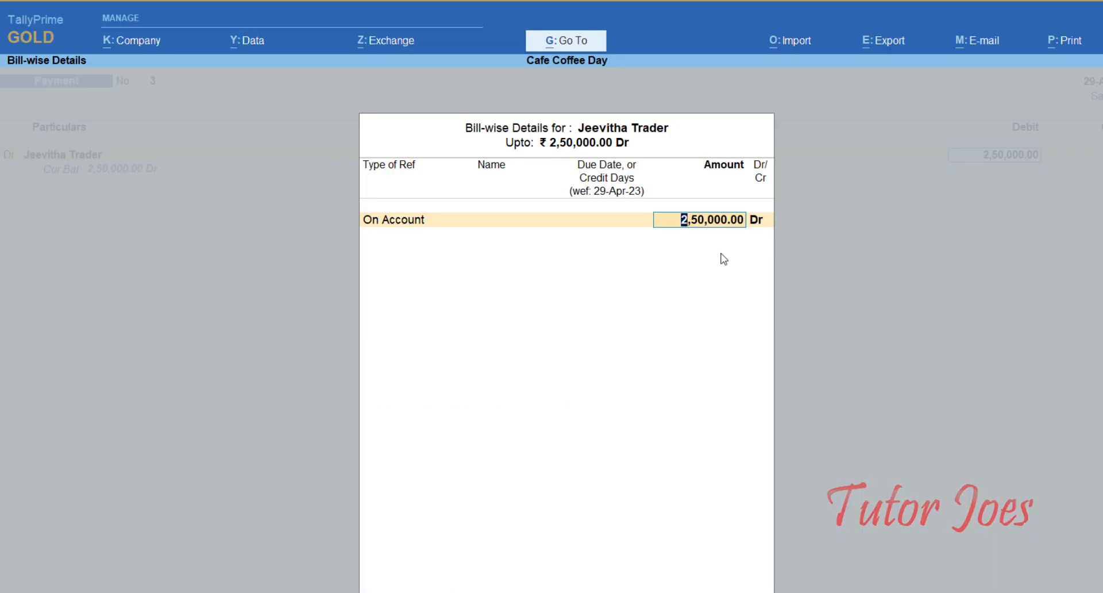
pyautogui.press('Return')
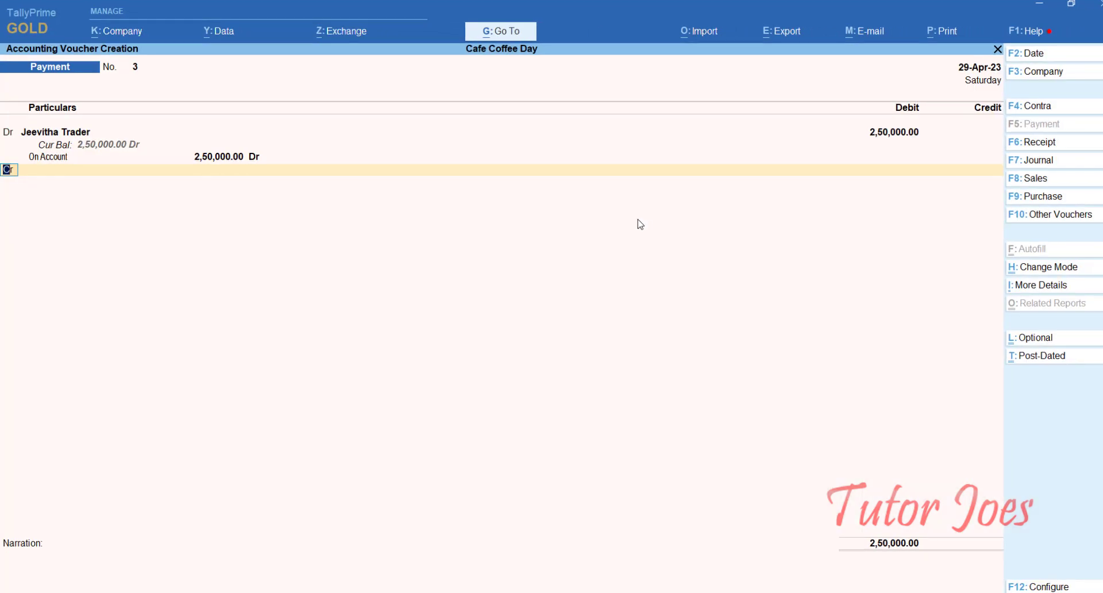
# Credit Indian Bank with 2,50,000 in the payment voucher and allocate the amount as a cheque
pyautogui.press('Return')
pyautogui.write('In')
pyautogui.press('Return')
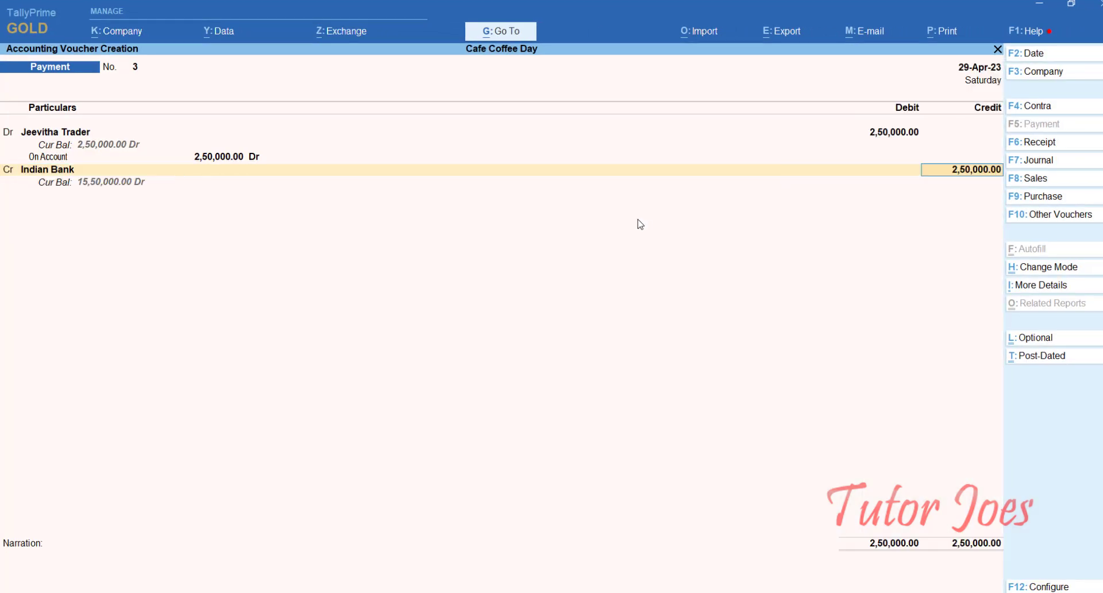
pyautogui.press('Return')
pyautogui.press('Return')
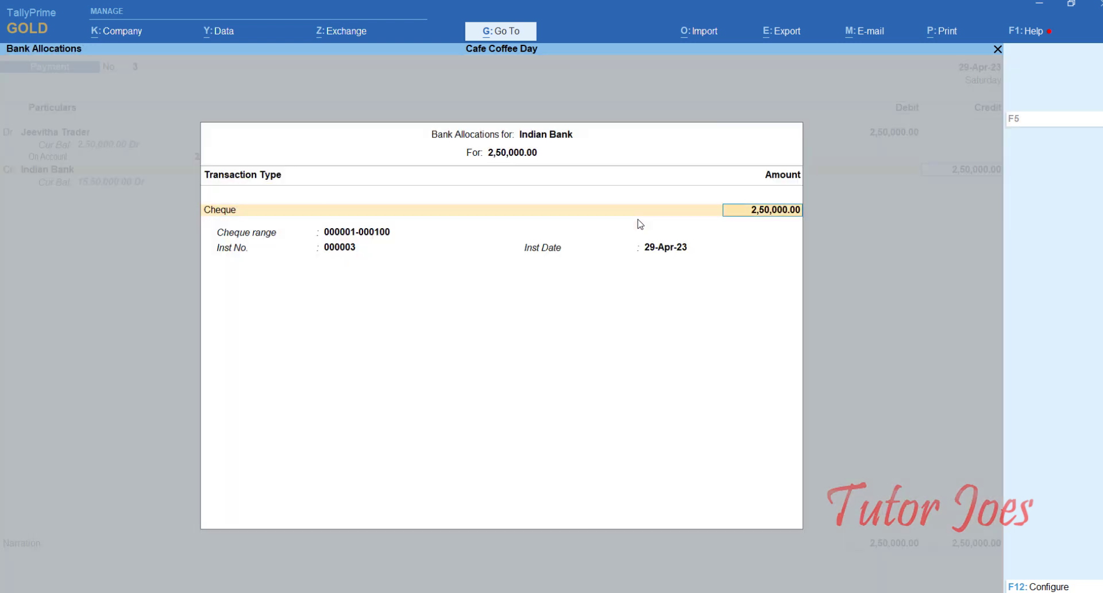
pyautogui.press('Return')
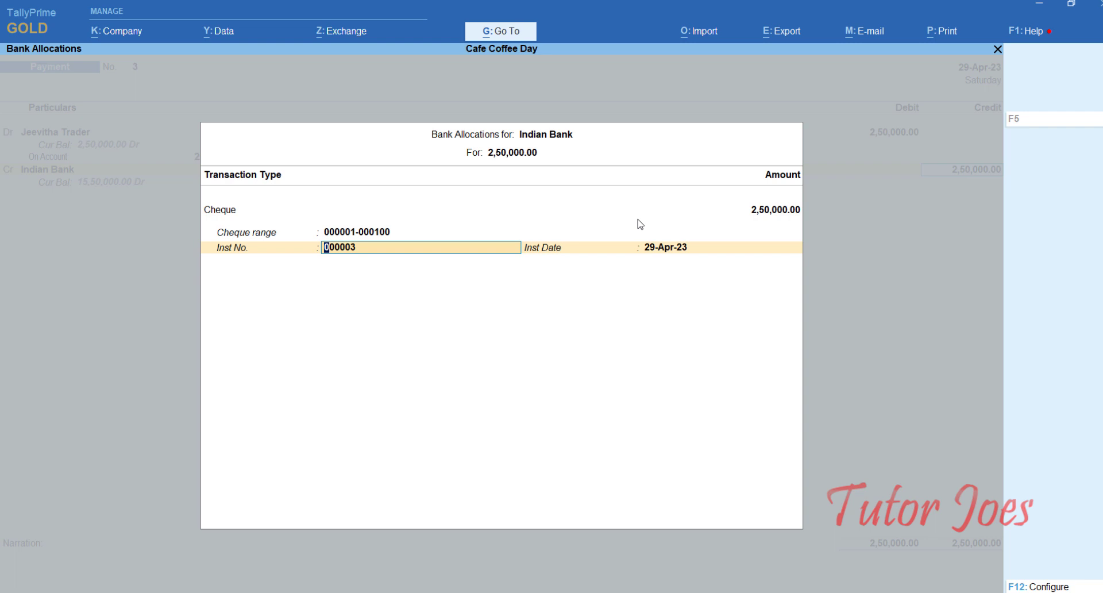
pyautogui.press('BackSpace')
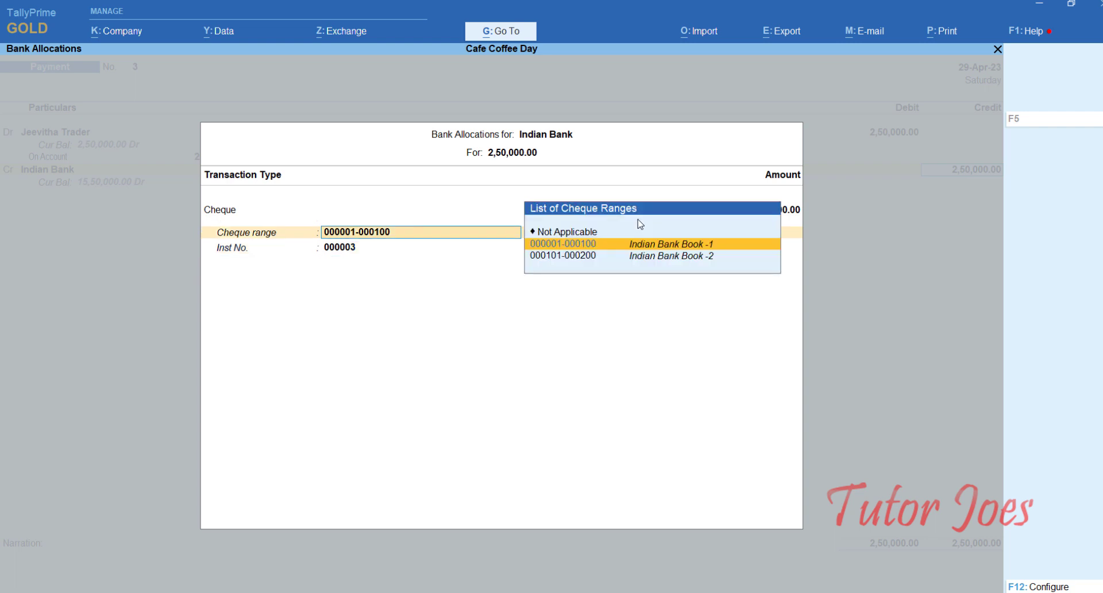
pyautogui.press('Down')
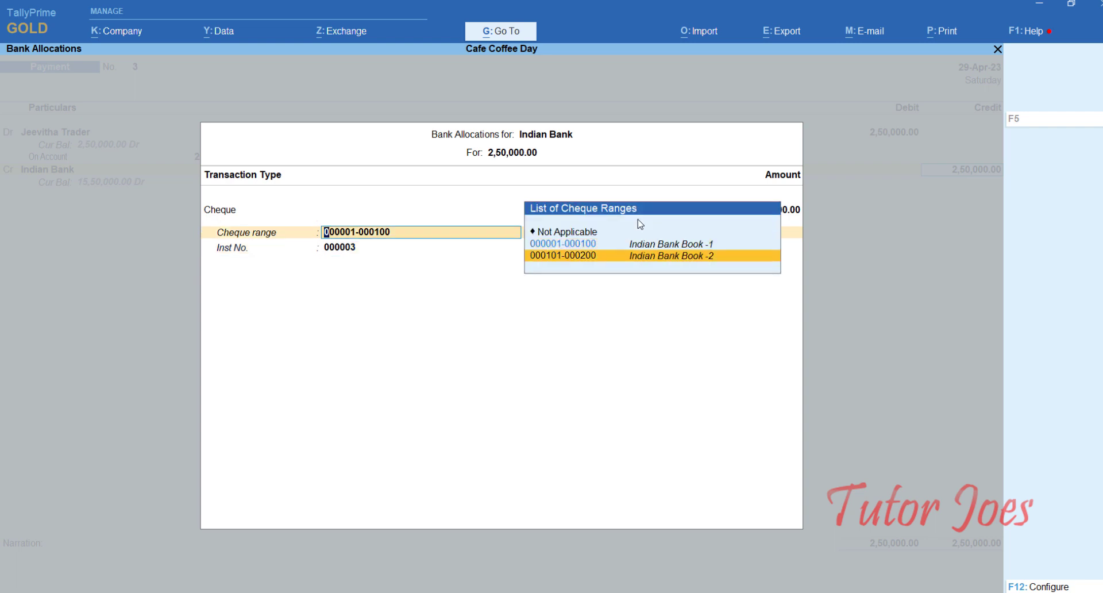
pyautogui.press('Return')
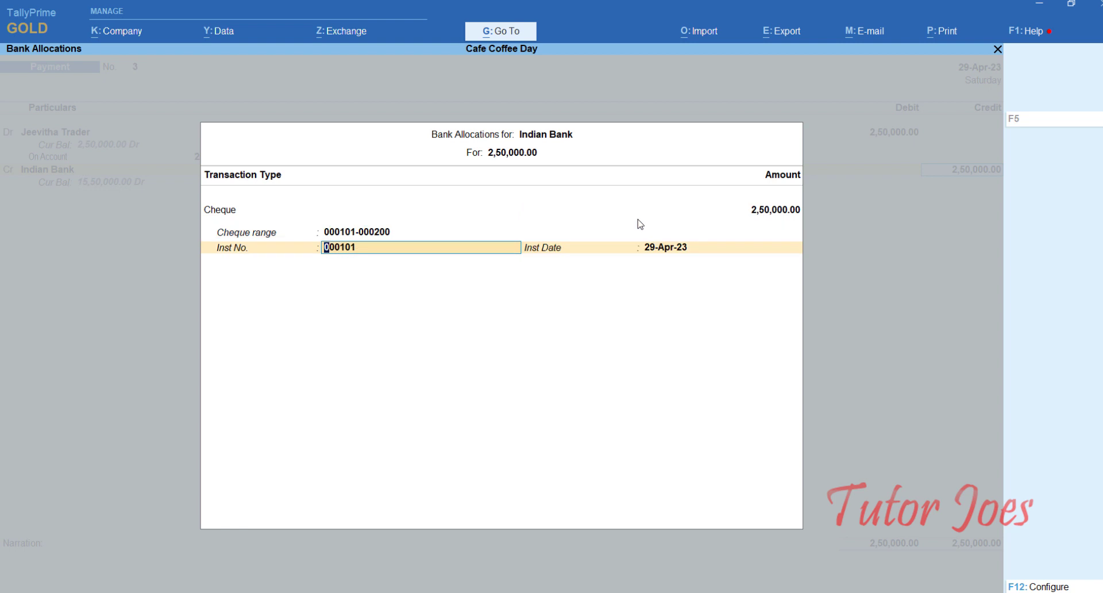
pyautogui.press('Return')
pyautogui.press('Return')
# Save the Jeevitha Trader payment voucher and finish with its cheque print dialog
pyautogui.press('Return')
pyautogui.press('Return')
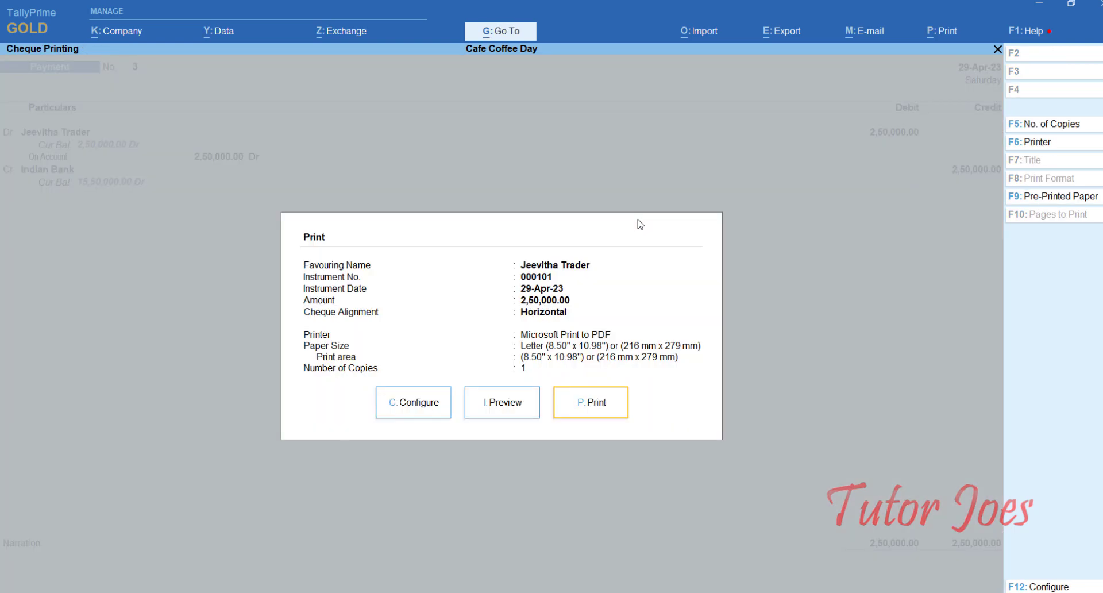
pyautogui.press('Return')
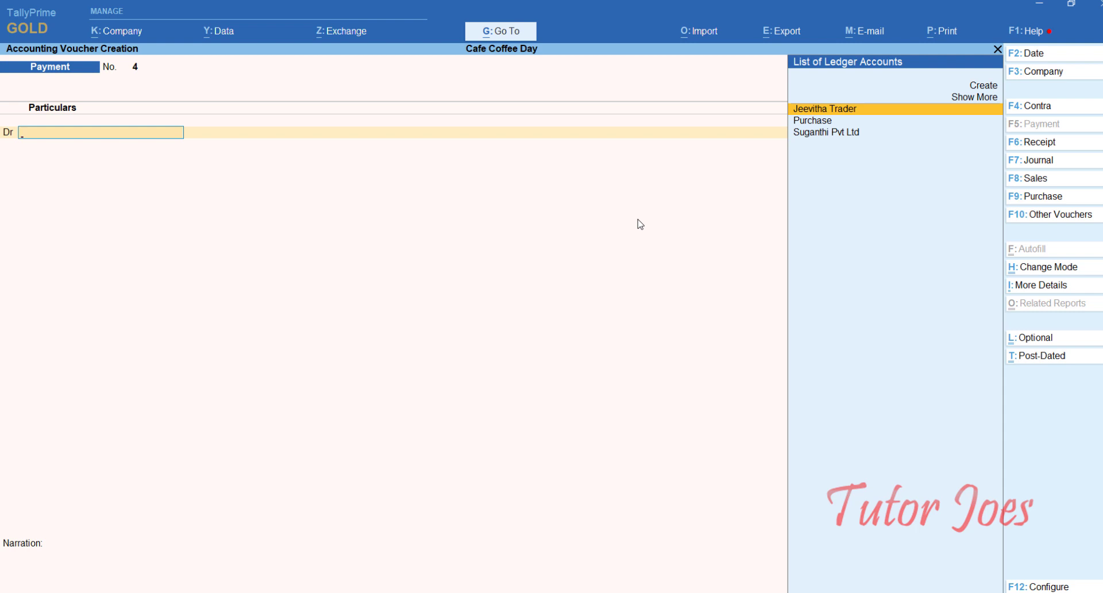
pyautogui.press('Return')
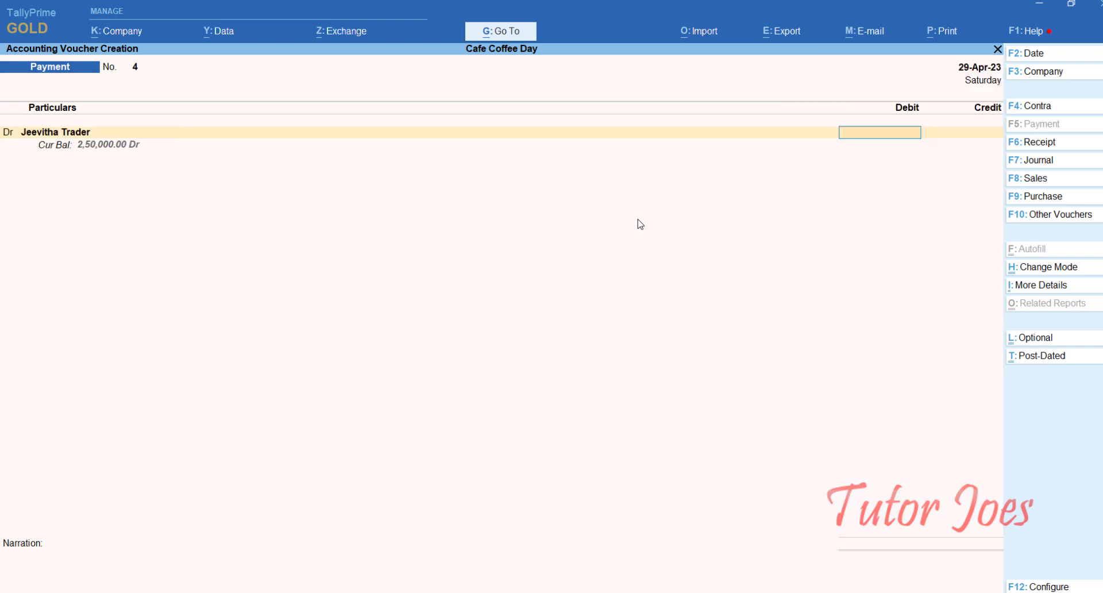
pyautogui.write('25000')
pyautogui.hotkey('alt', 'Tab')
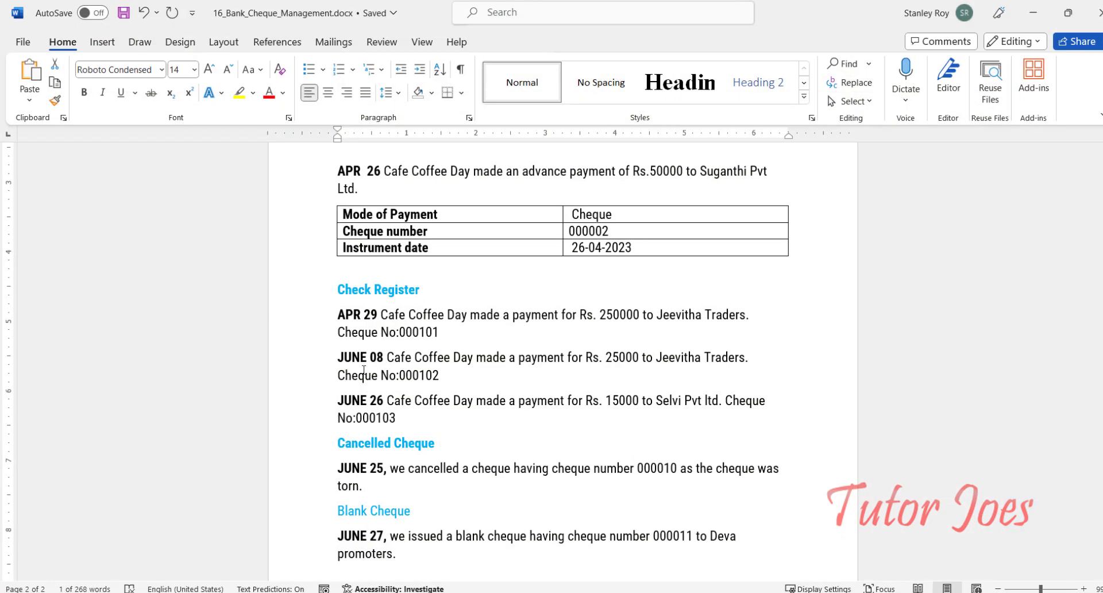
pyautogui.click(1033, 13)
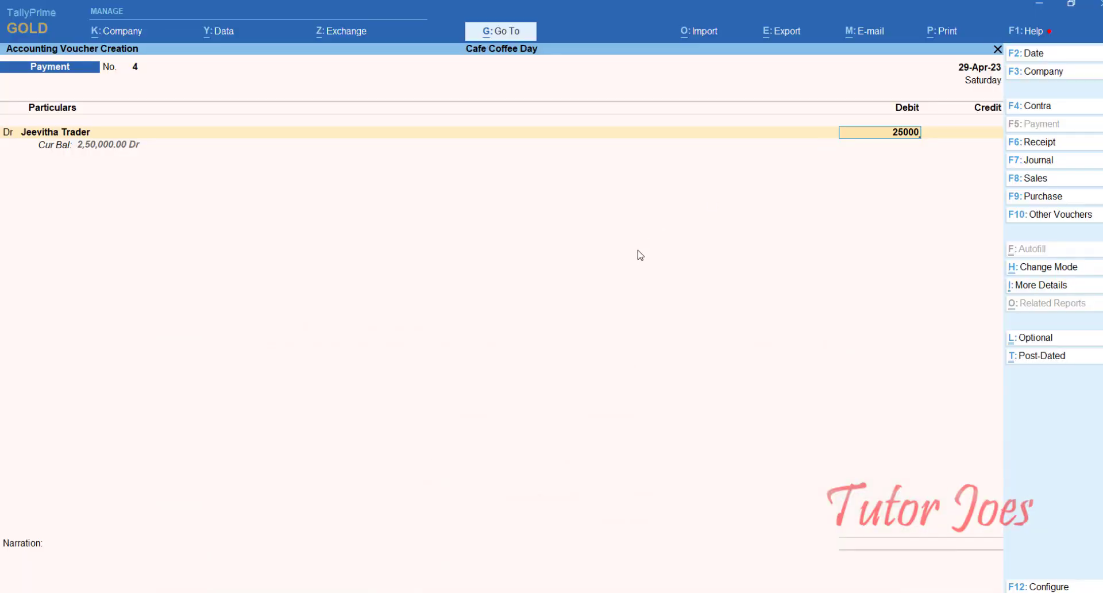
pyautogui.press('Return')
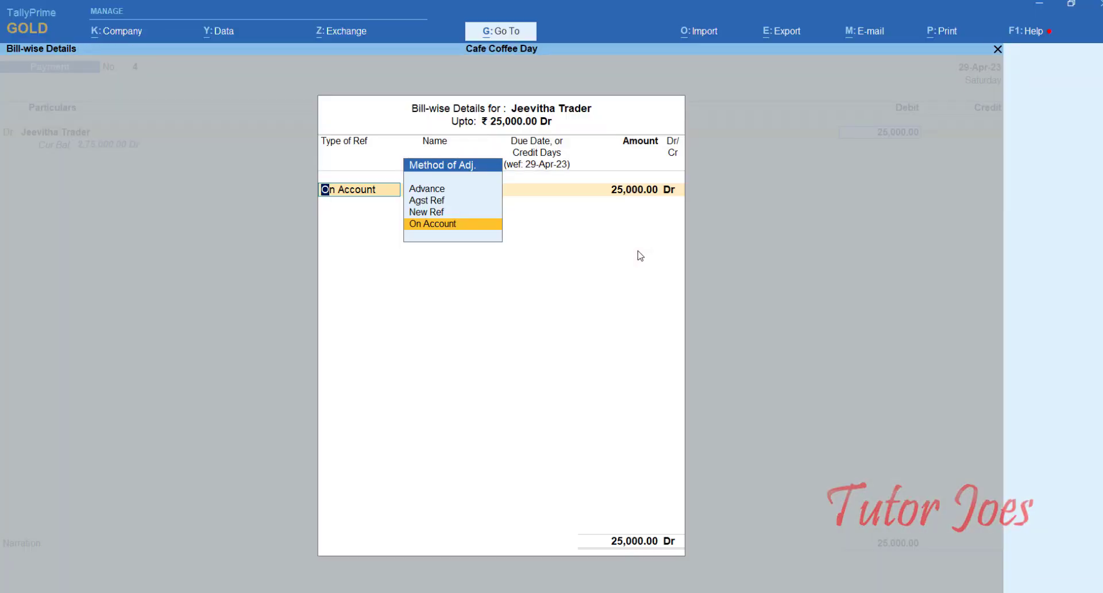
pyautogui.press('Return')
pyautogui.press('Return')
pyautogui.press('Return')
pyautogui.press('Return')
pyautogui.press('Return')
pyautogui.press('Return')
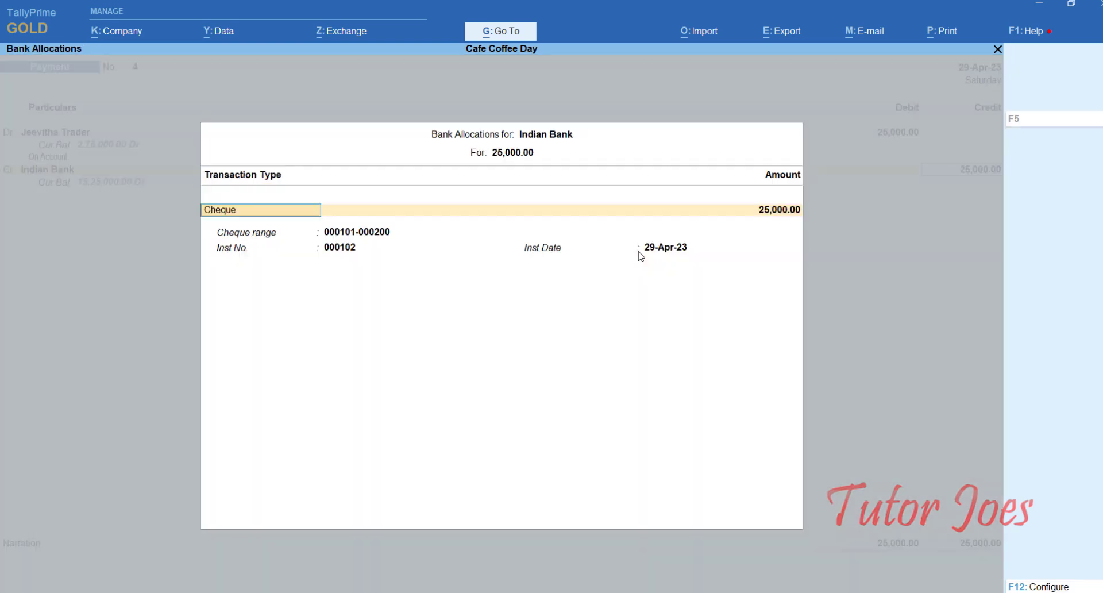
pyautogui.press('Return')
pyautogui.press('Return')
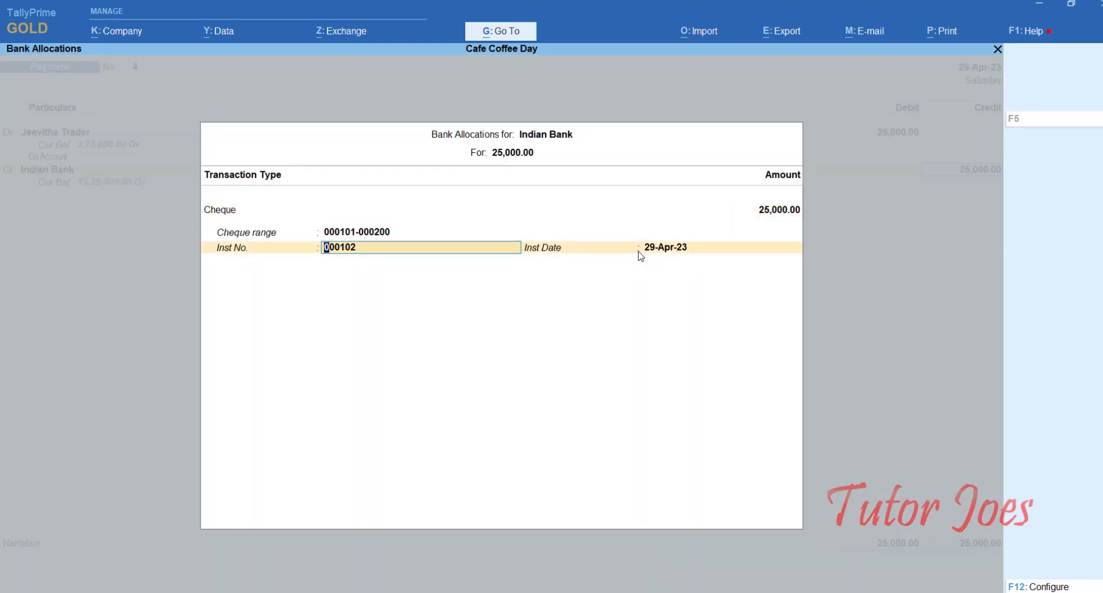
pyautogui.press('Return')
pyautogui.press('Return')
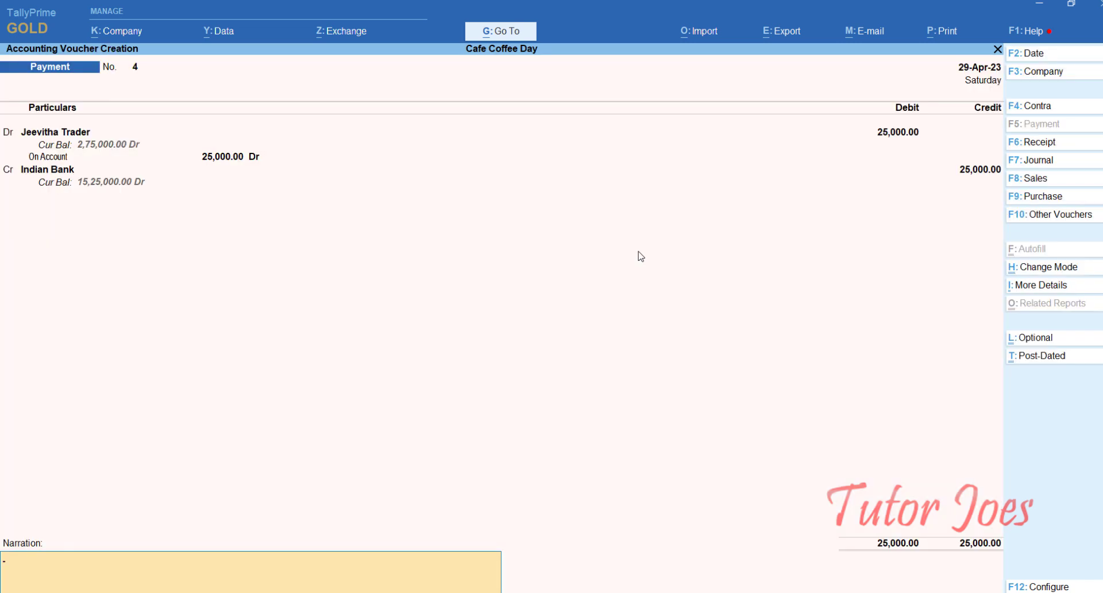
pyautogui.press('F2')
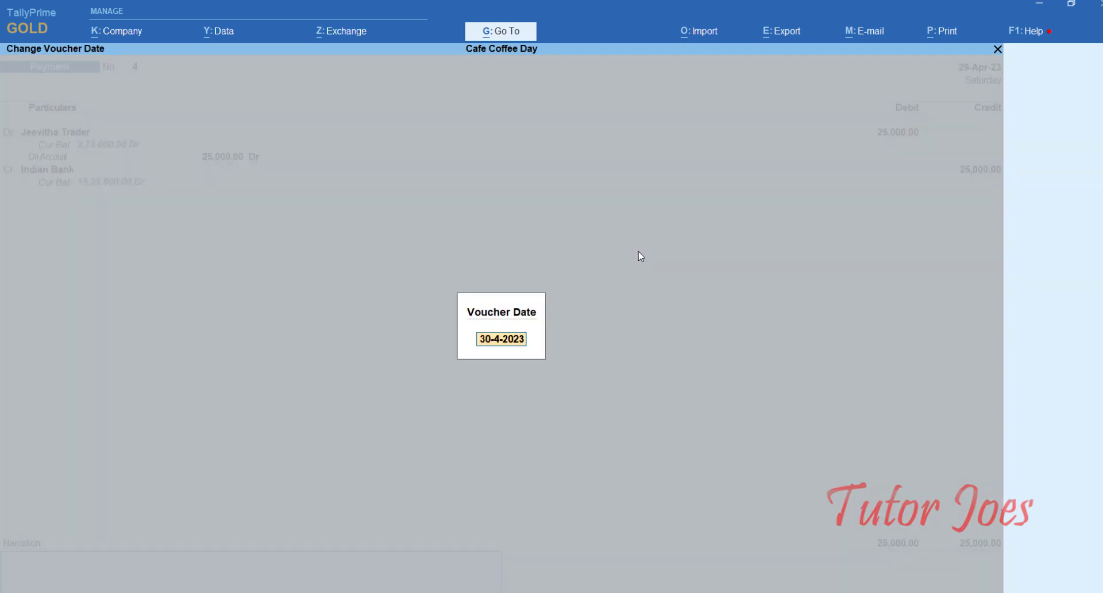
pyautogui.write('6-8')
pyautogui.press('Return')
pyautogui.press('BackSpace')
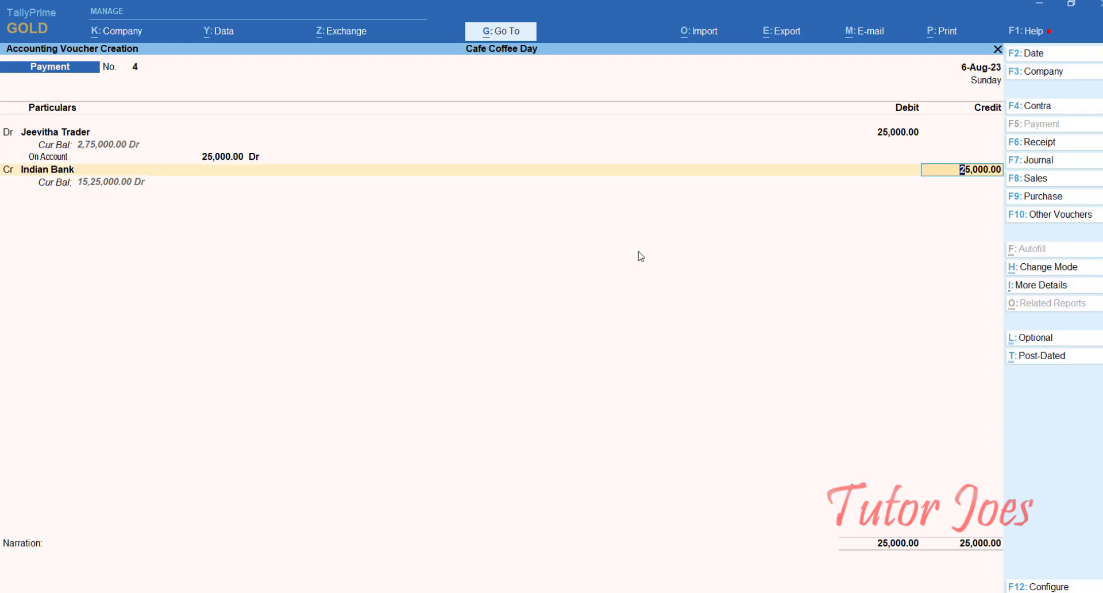
pyautogui.press('Return')
pyautogui.press('Return')
pyautogui.press('Return')
pyautogui.press('Return')
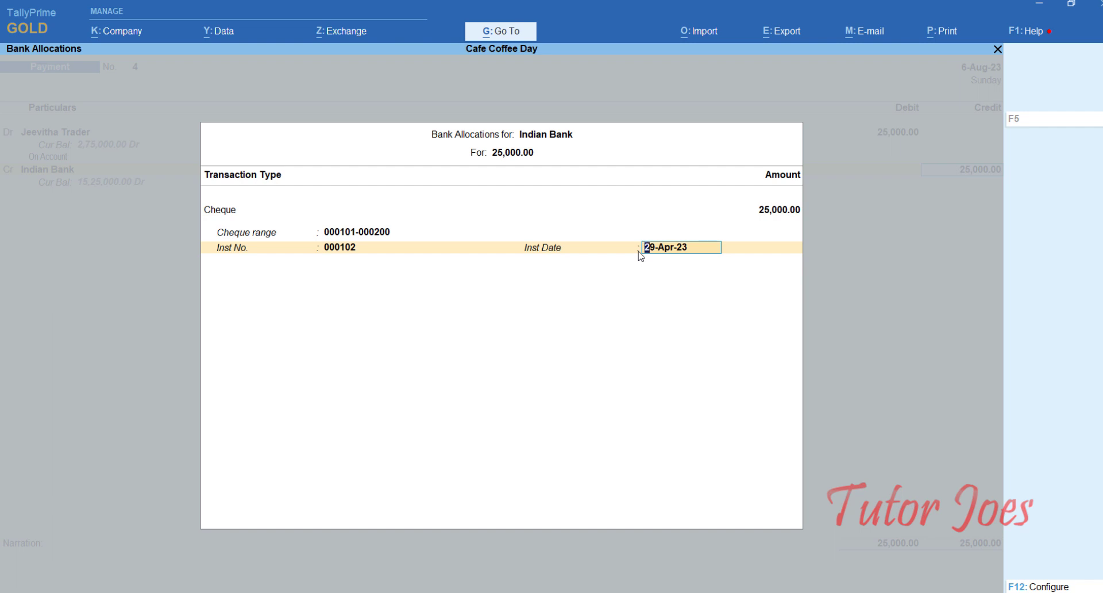
pyautogui.hotkey('ctrl', 'a')
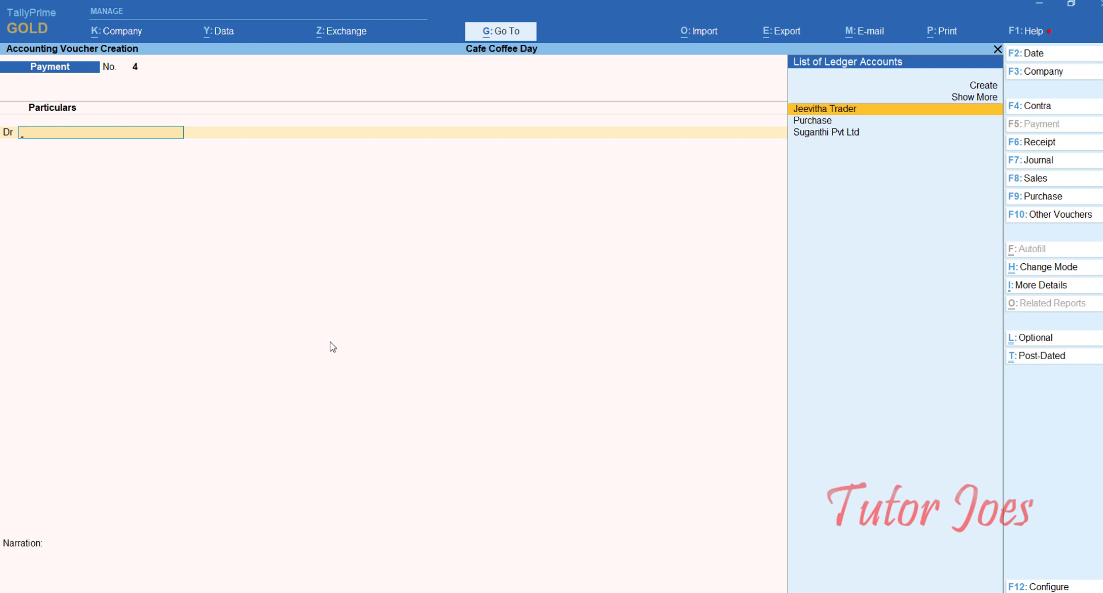
# Set the date of the blank payment voucher to 8-Jun-23
pyautogui.press('F2')
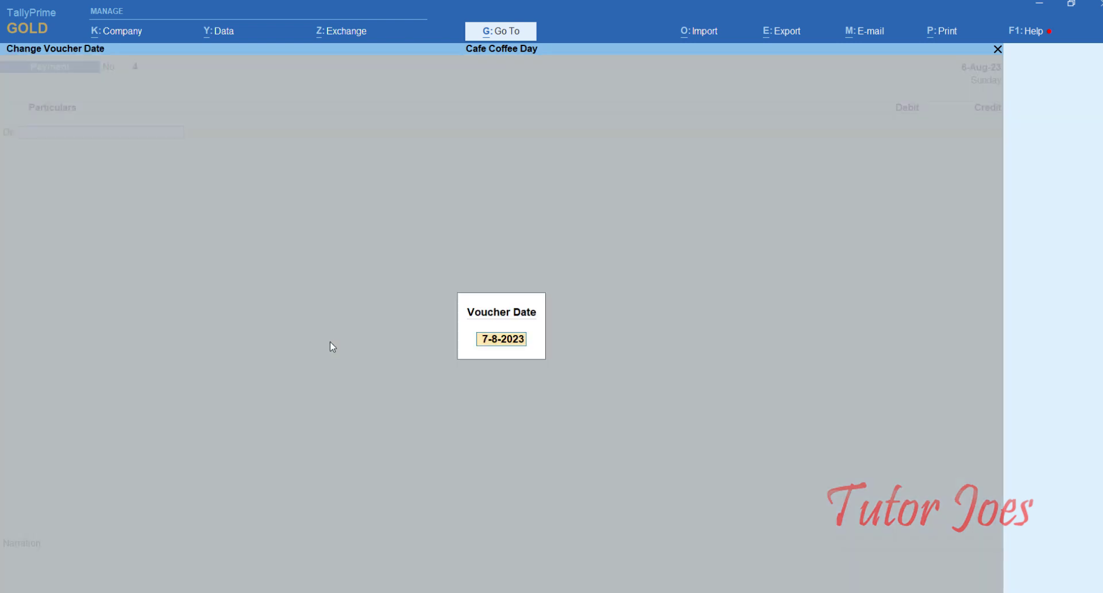
pyautogui.write('8-8')
pyautogui.press('Return')
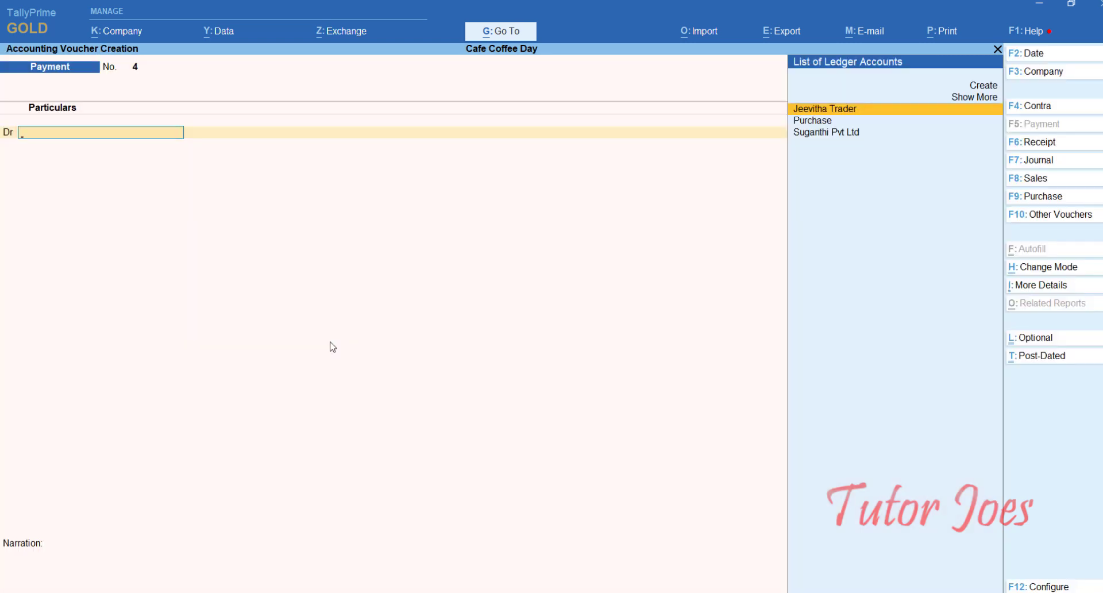
# Debit Jeevitha Trader 25000 on account in the payment voucher
pyautogui.press('Return')
pyautogui.write('25000')
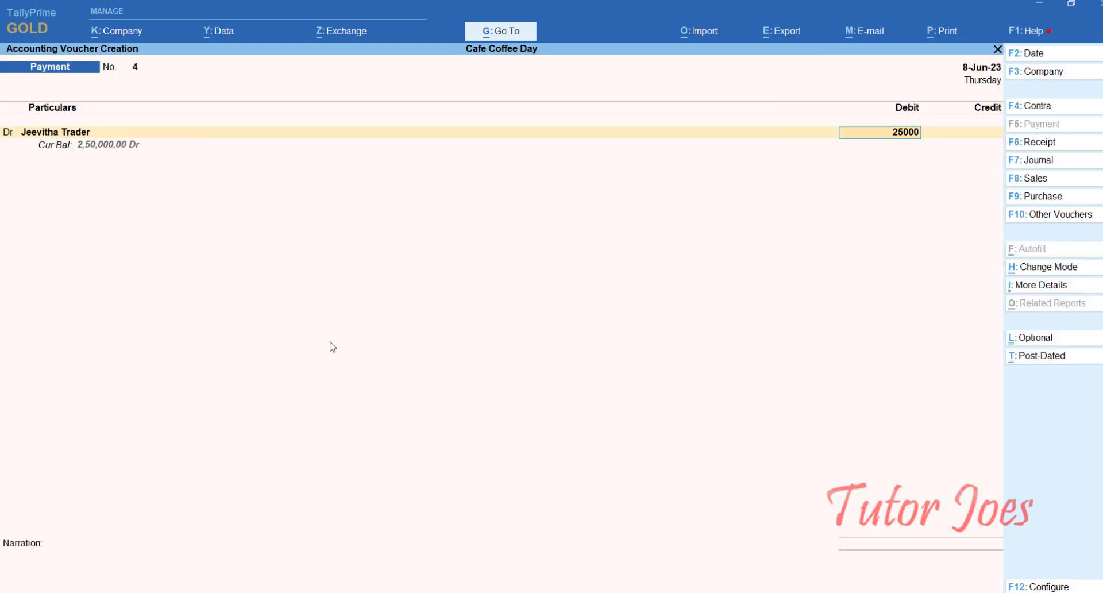
pyautogui.press('Return')
pyautogui.press('Return')
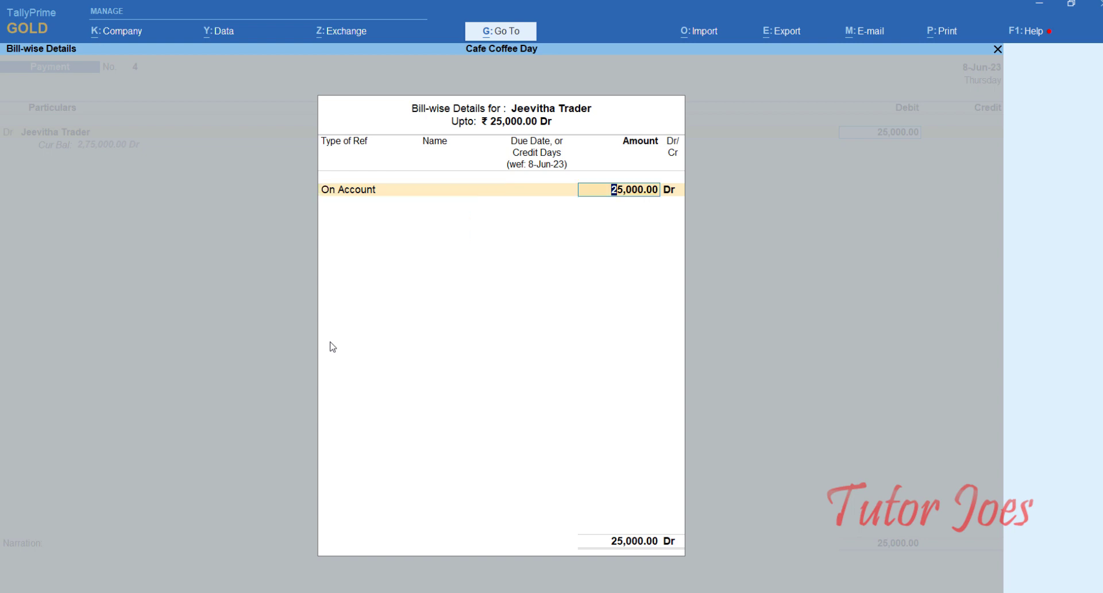
pyautogui.press('Return')
pyautogui.press('Return')
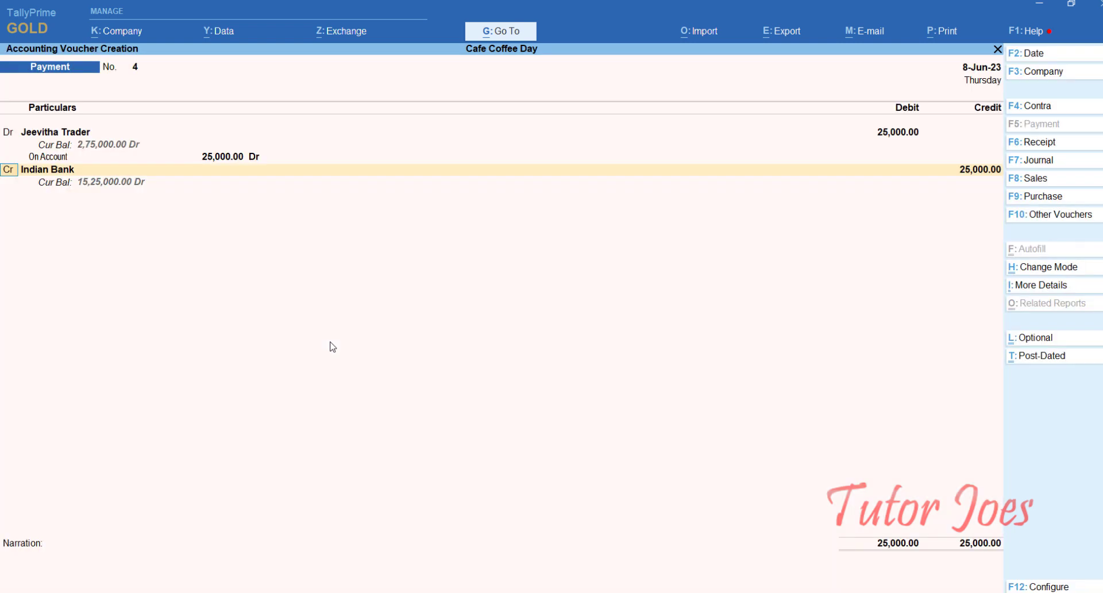
pyautogui.press('Return')
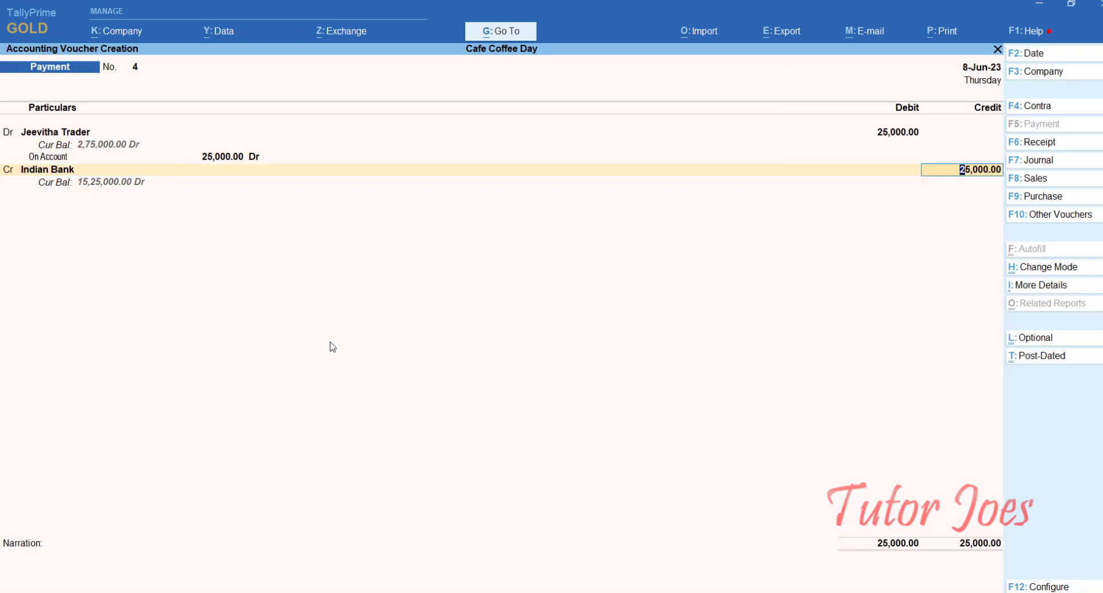
pyautogui.press('Return')
pyautogui.press('Return')
pyautogui.press('Return')
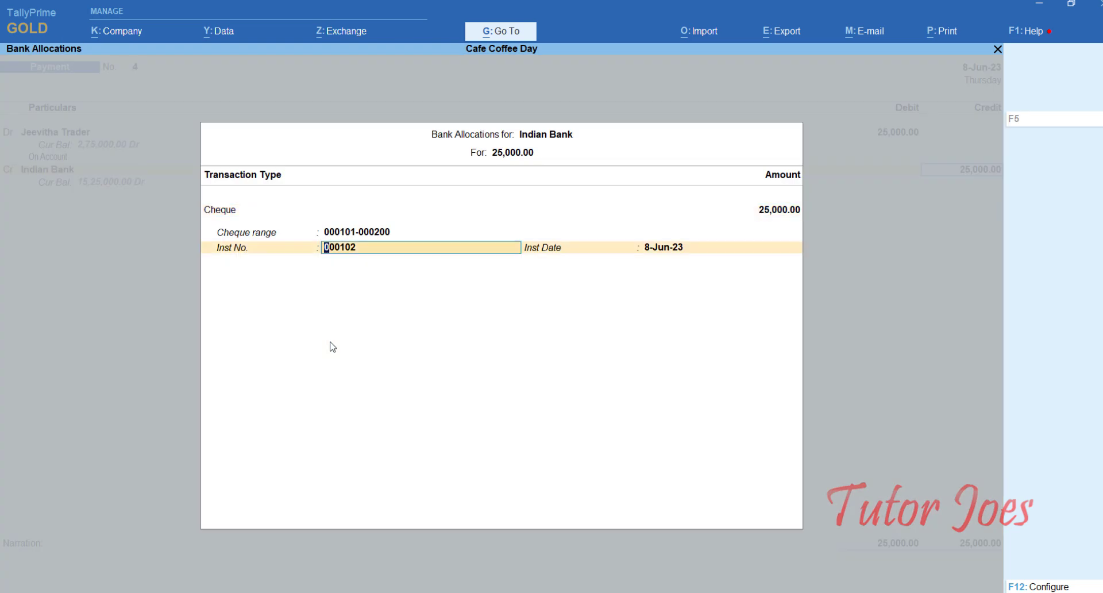
pyautogui.press('Return')
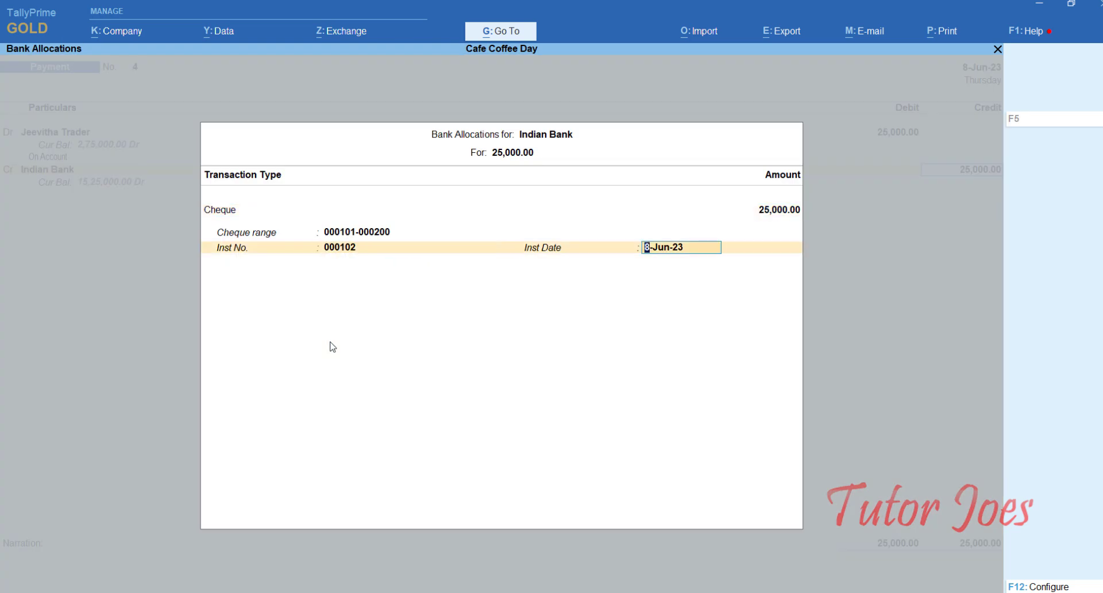
pyautogui.press('Return')
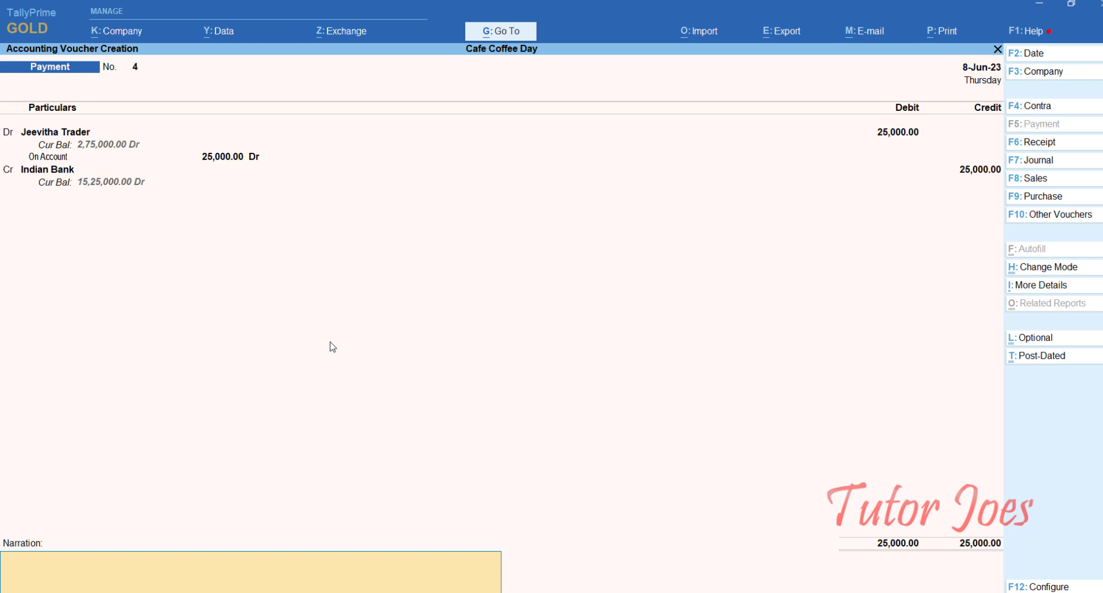
pyautogui.press('Return')
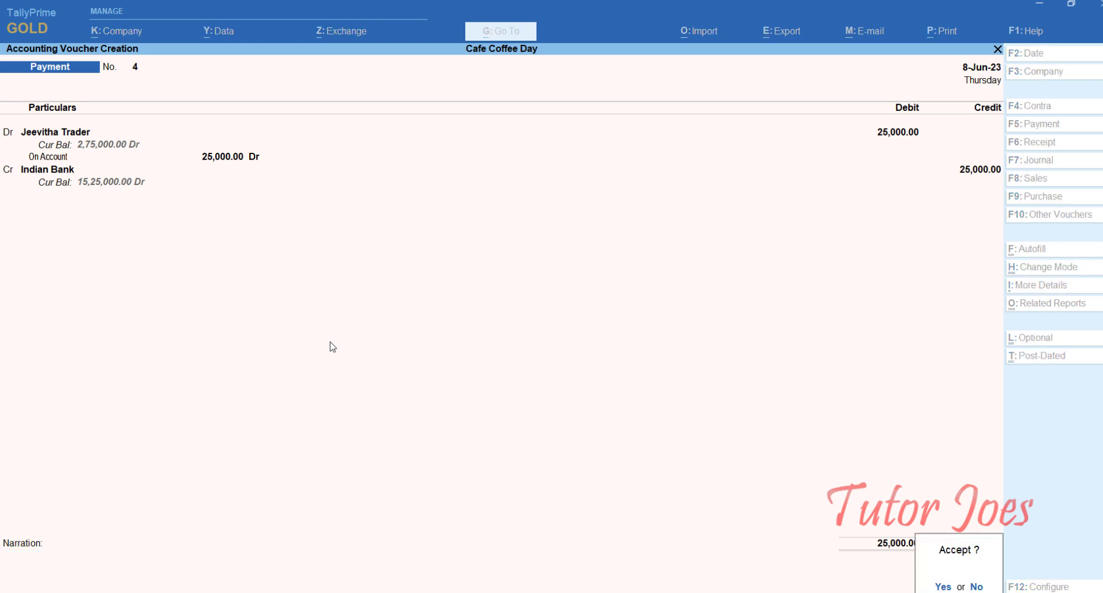
pyautogui.press('y')
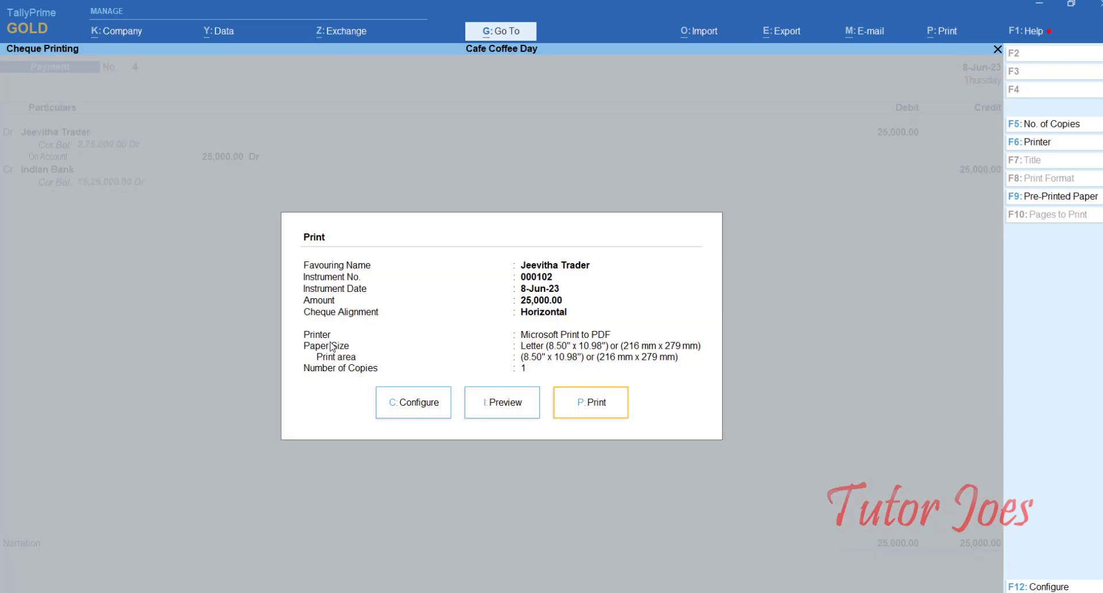
# Finish with the cheque print dialog for cheque 000102 and set the next payment voucher's date to 26-Jun-23
pyautogui.press('p')
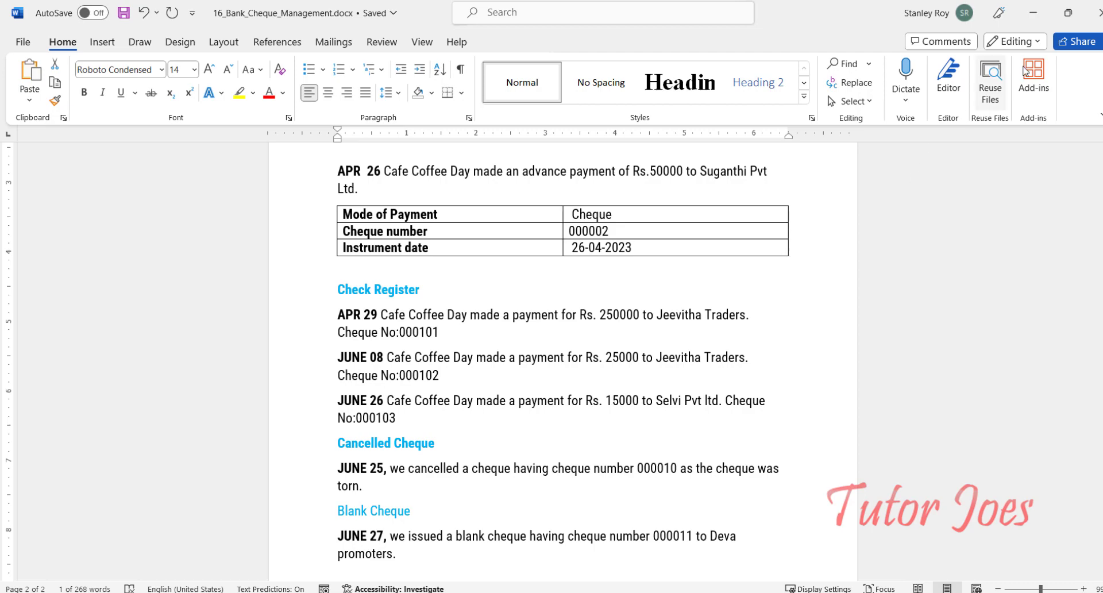
pyautogui.click(1033, 12)
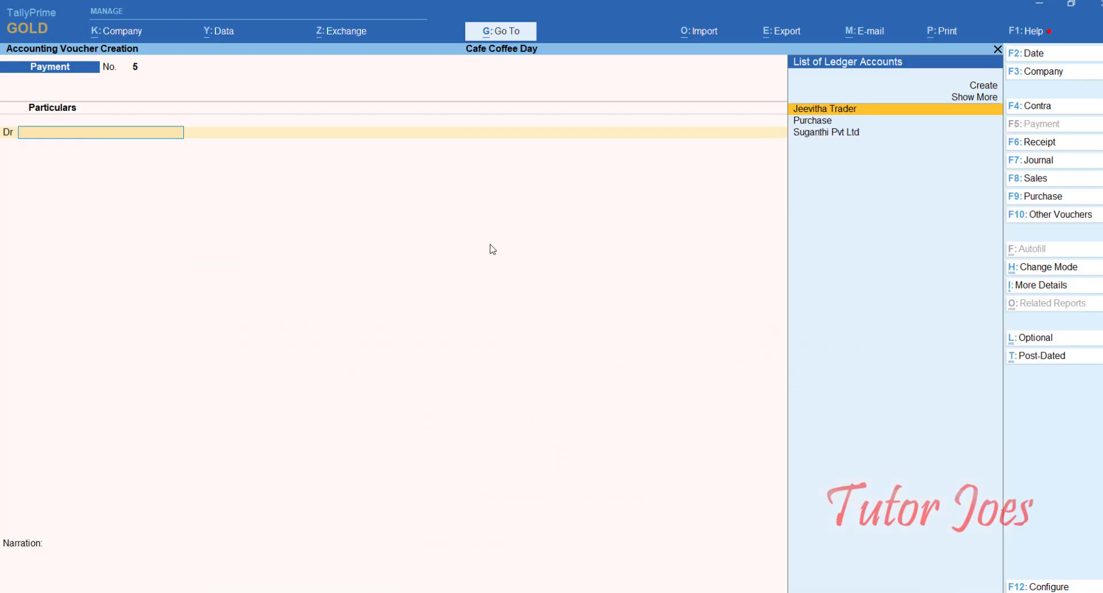
pyautogui.press('F2')
pyautogui.write('26-8')
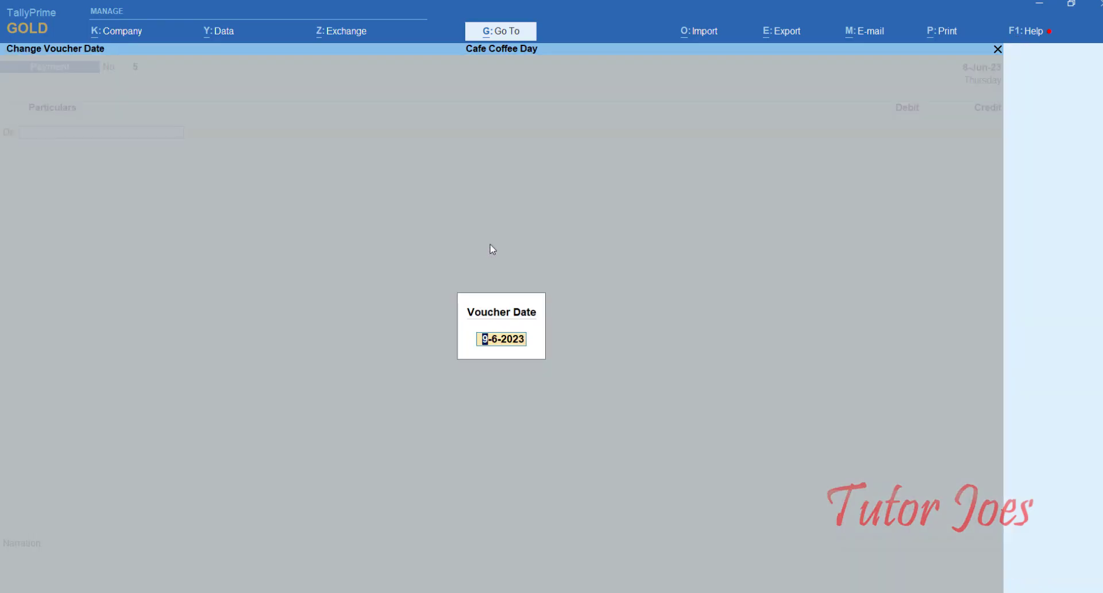
pyautogui.press('BackSpace')
pyautogui.write('6-')
pyautogui.press('Return')
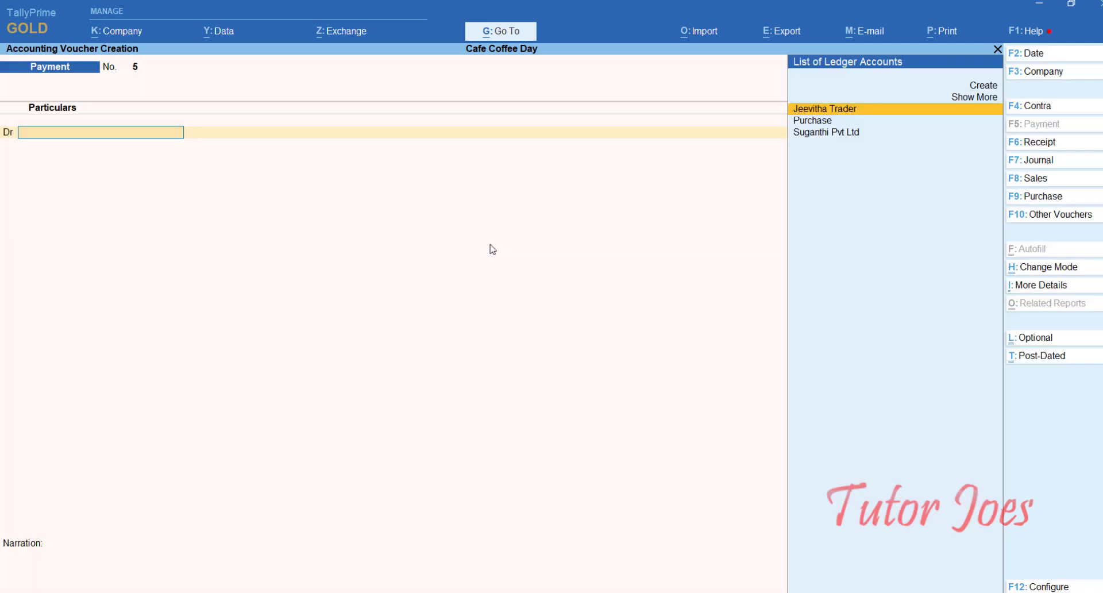
# Create the ledger Selvi Private Ltd under Sundry Creditors from the voucher's debit line, keeping bill-by-bill balances on
pyautogui.press('alt')
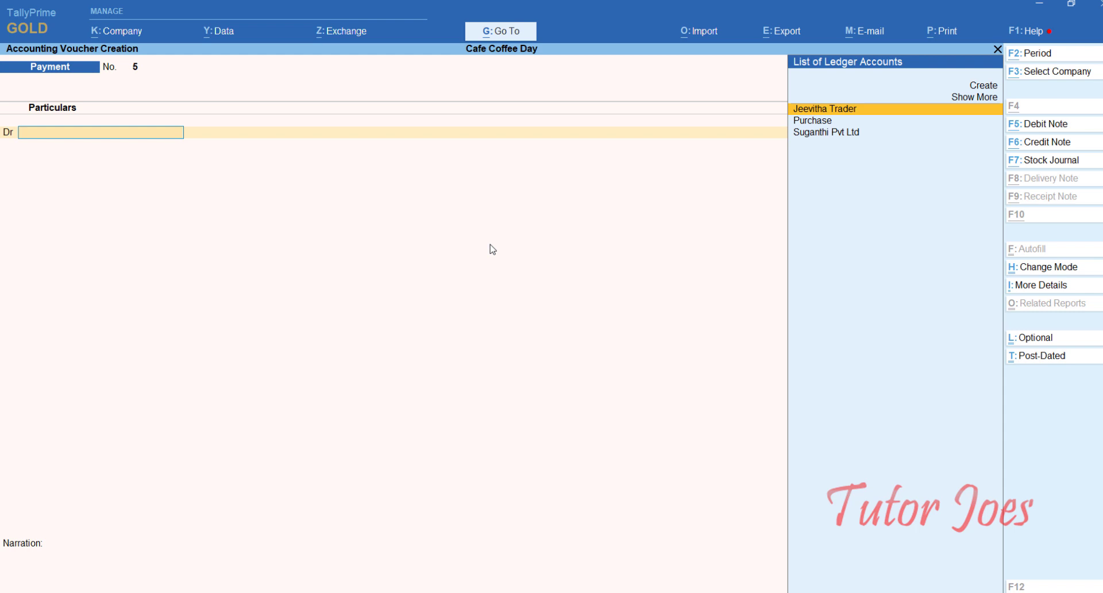
pyautogui.hotkey('alt', 'c')
pyautogui.write('Selvi Private Ltd')
pyautogui.press('Return')
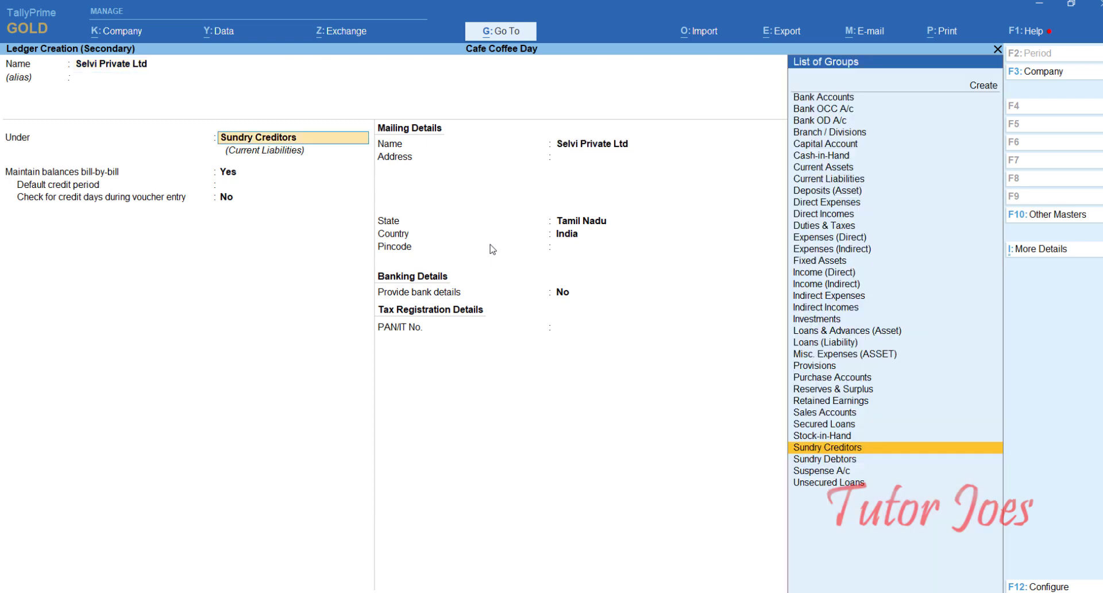
pyautogui.press('Return')
pyautogui.press('Return')
pyautogui.press('Return')
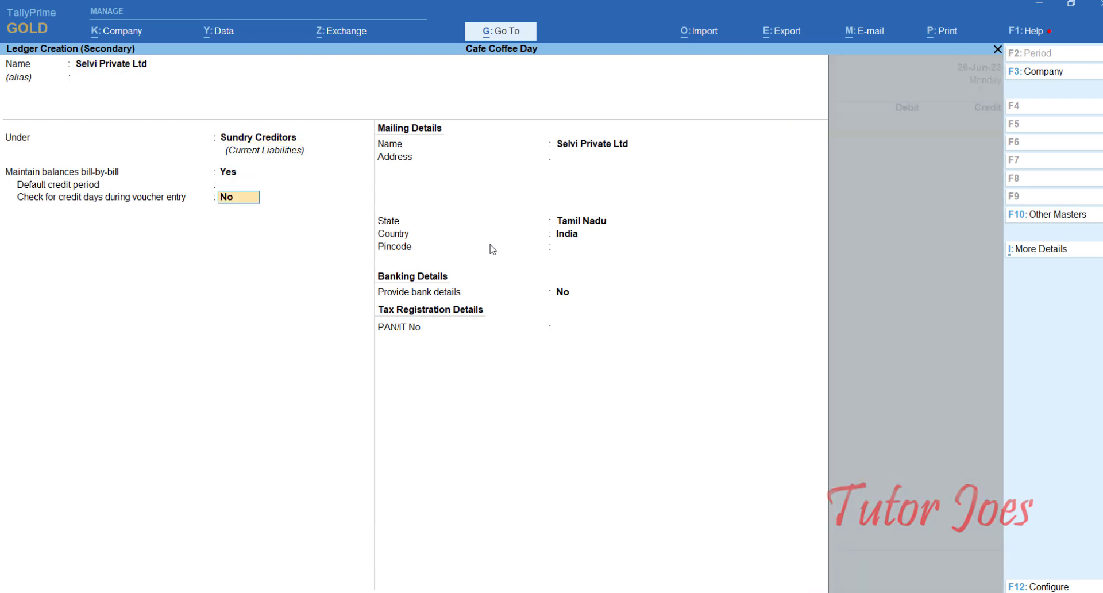
pyautogui.hotkey('ctrl', 'a')
# Debit Selvi Private Ltd 15000 on account in the payment voucher
pyautogui.write('15000')
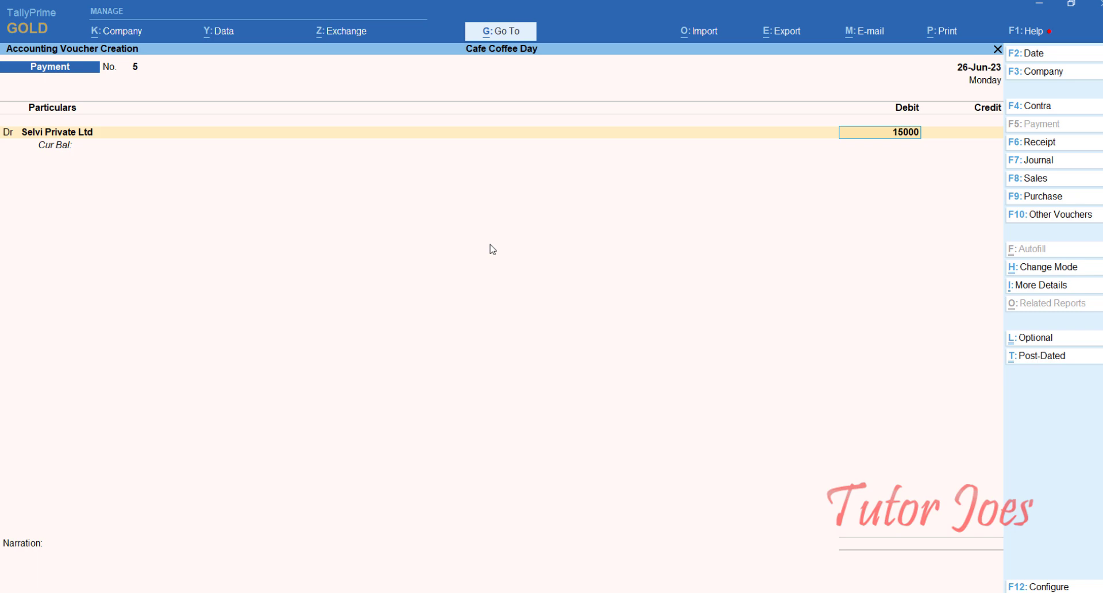
pyautogui.press('Return')
pyautogui.press('Return')
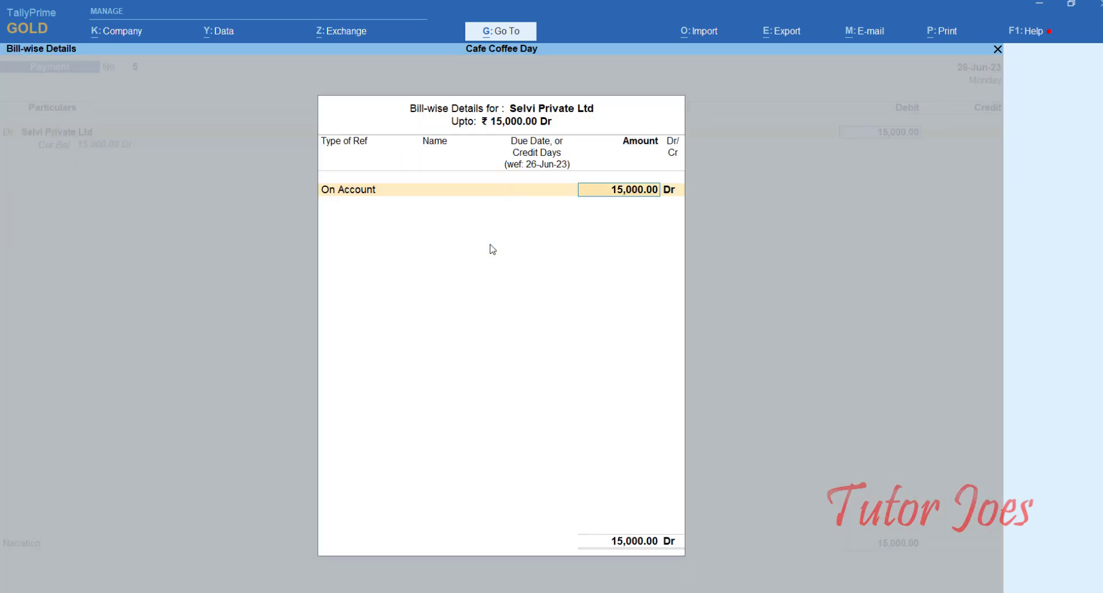
pyautogui.press('Return')
pyautogui.press('Return')
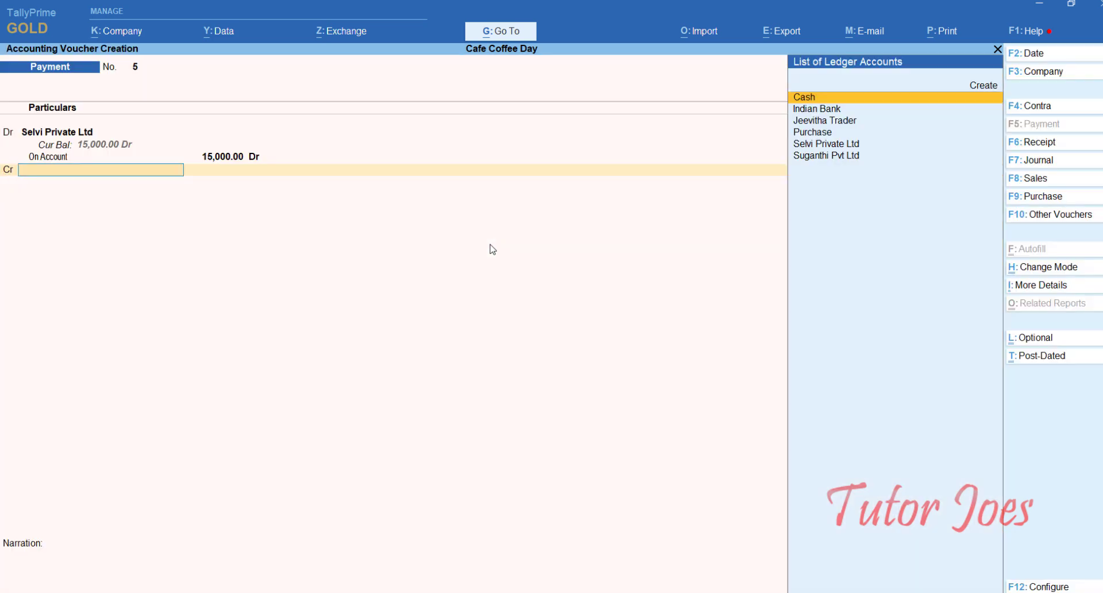
pyautogui.write('In')
pyautogui.press('Return')
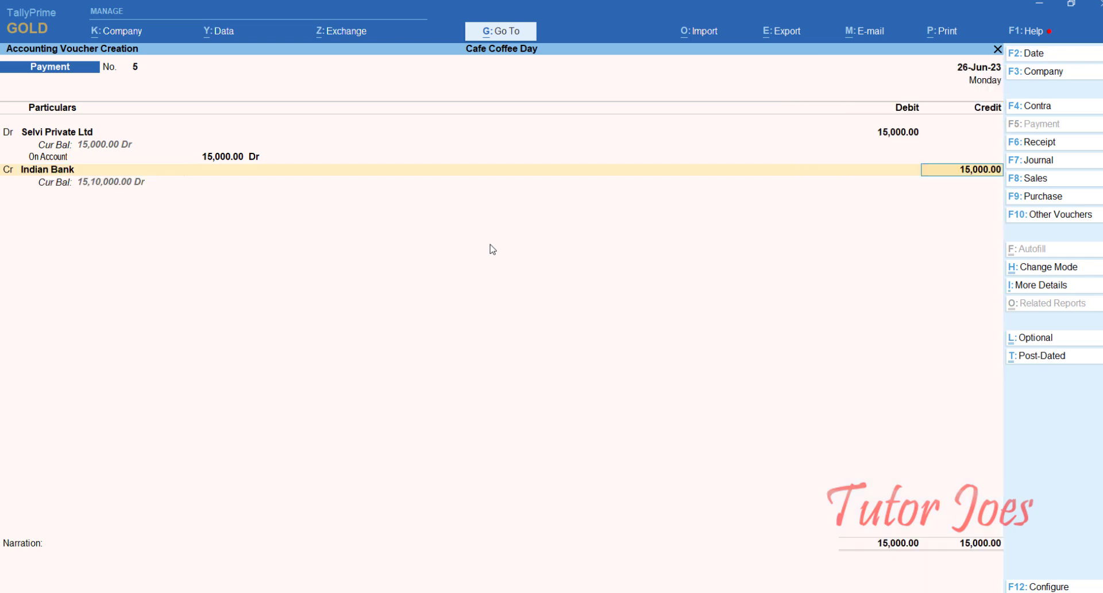
pyautogui.press('Return')
pyautogui.press('Return')
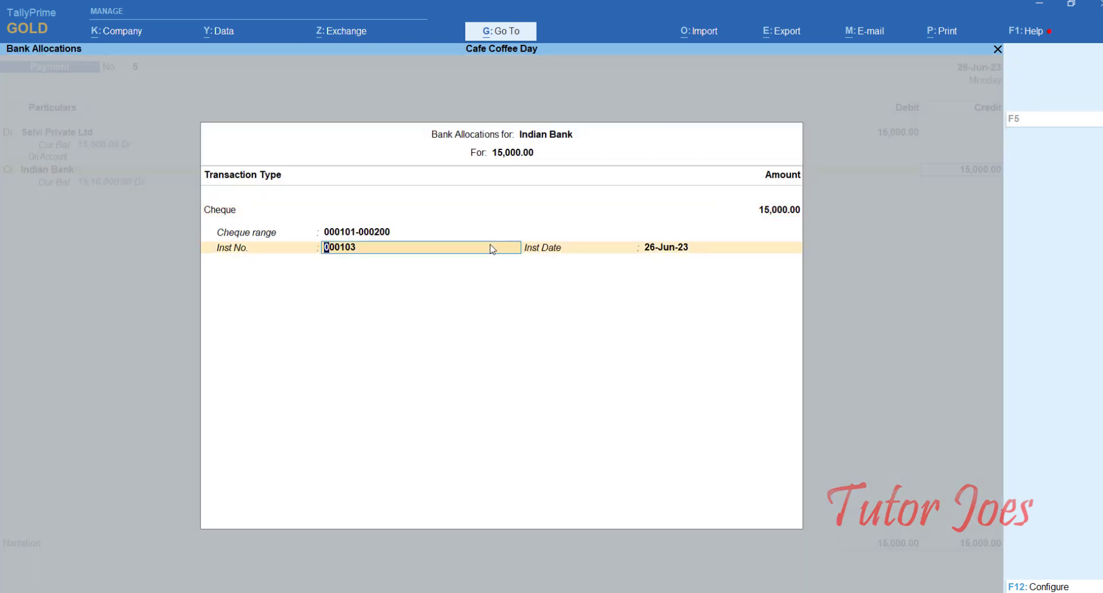
pyautogui.press('Return')
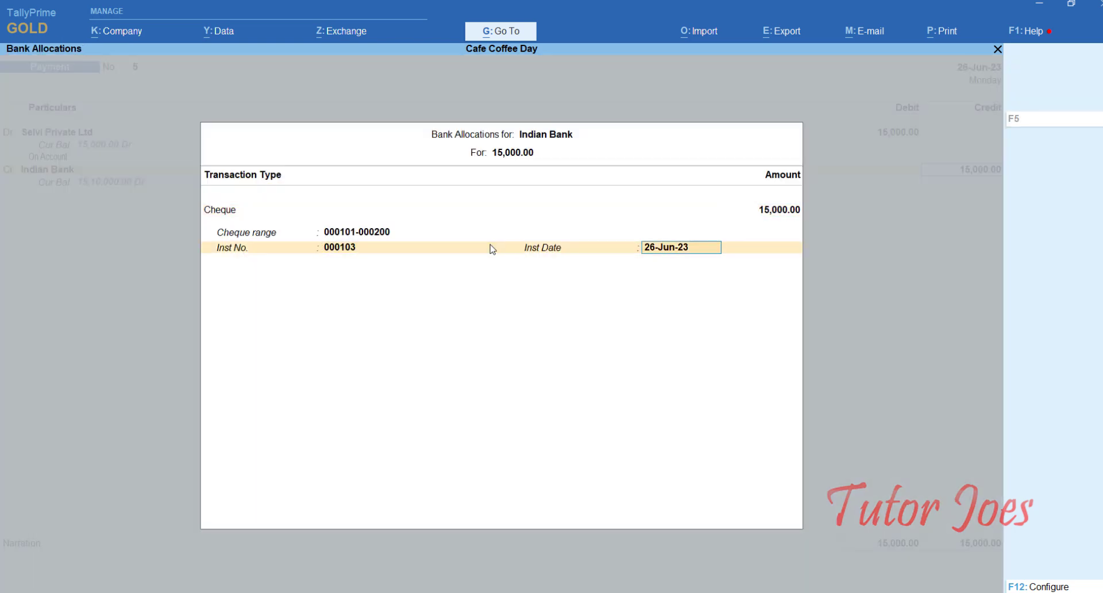
pyautogui.press('Return')
pyautogui.press('Return')
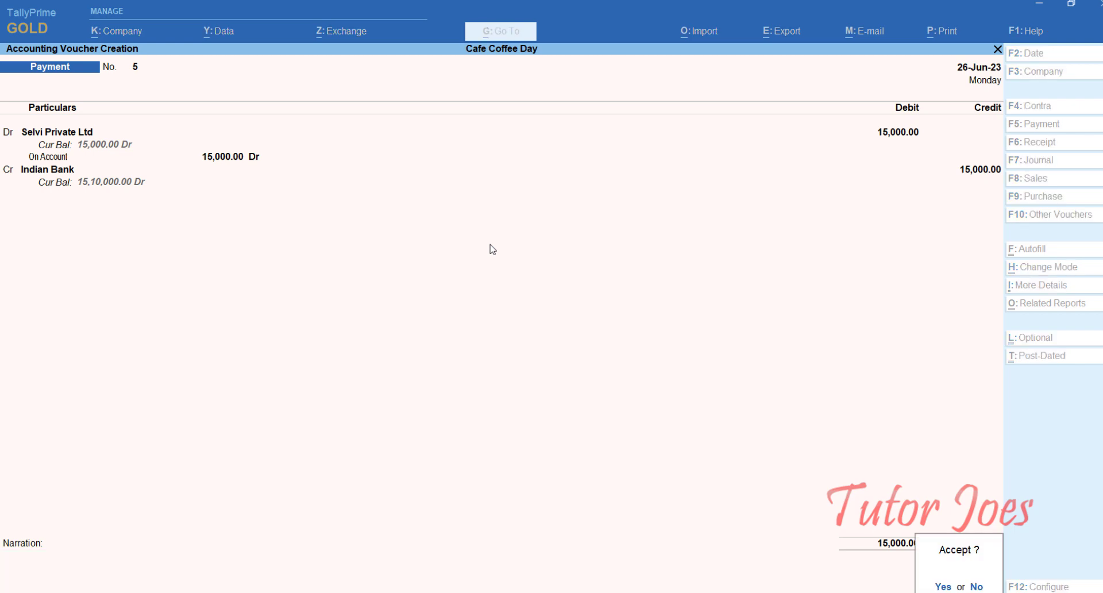
pyautogui.press('Return')
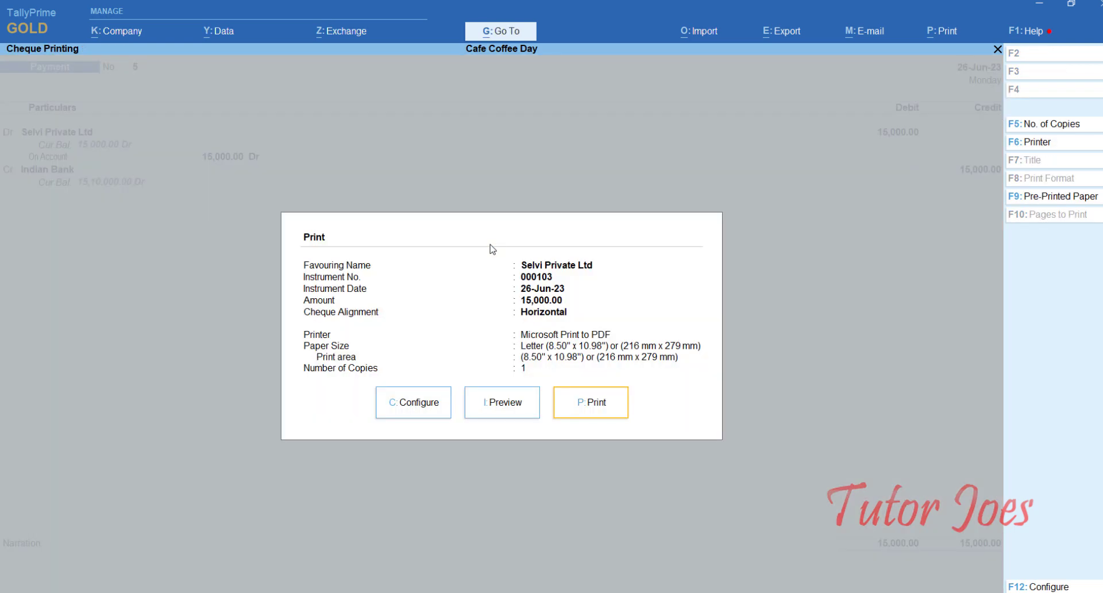
pyautogui.press('Escape')
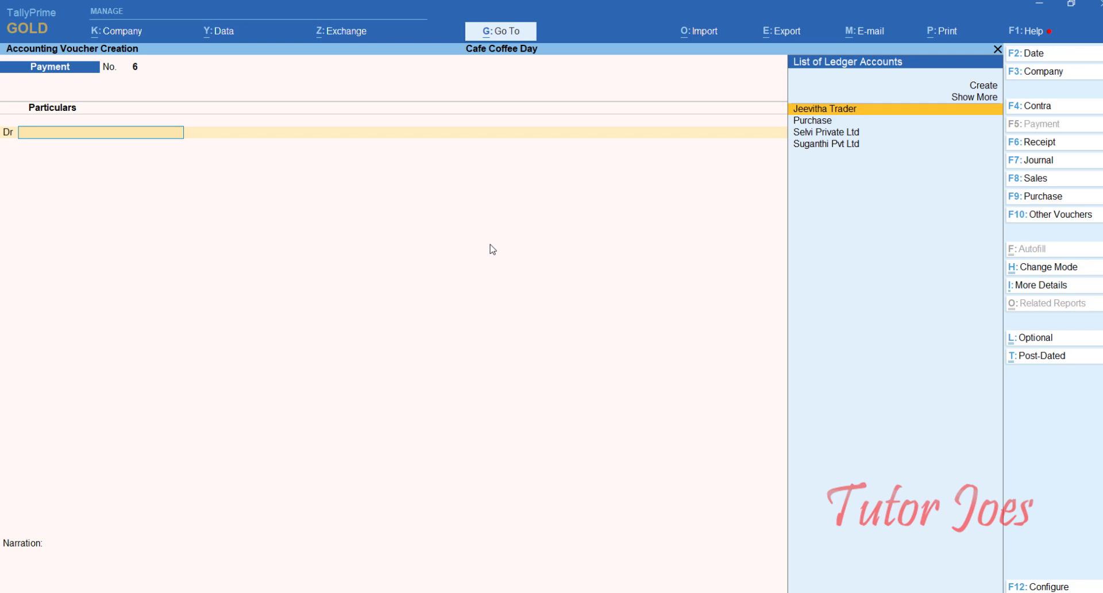
# Quit voucher entry and open the Cheque Register from the Banking utilities
pyautogui.press('Escape')
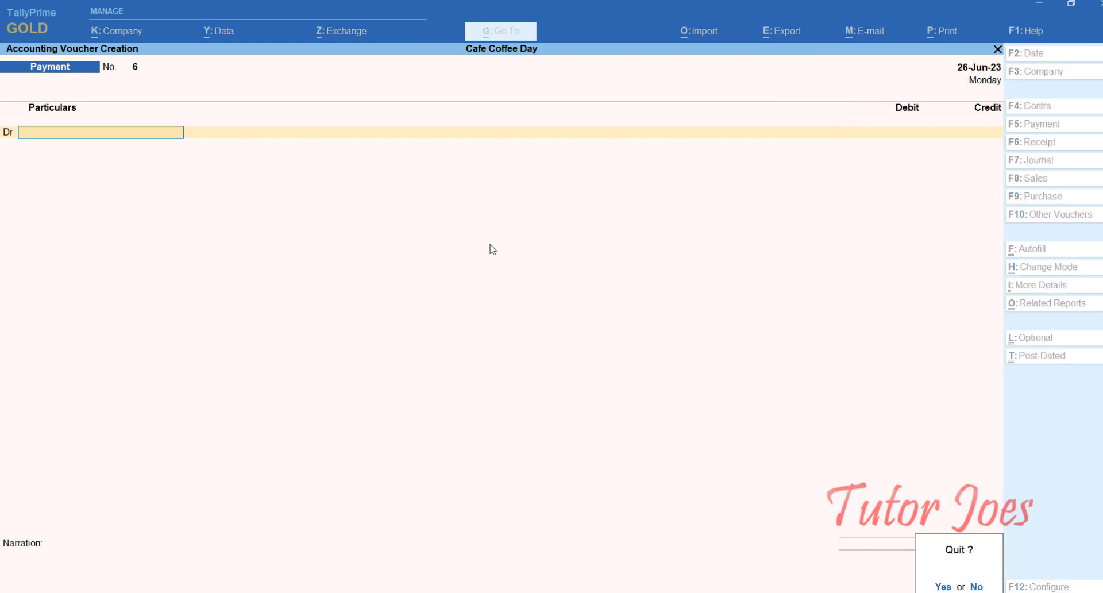
pyautogui.press('Return')
pyautogui.press('Down')
pyautogui.press('Down')
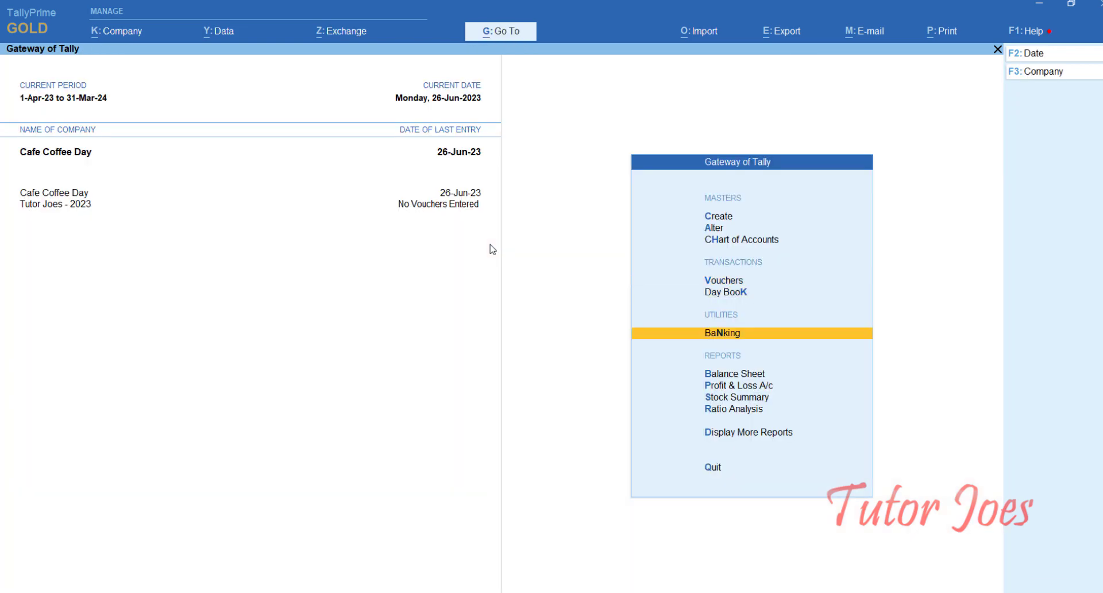
pyautogui.press('Return')
pyautogui.press('Down')
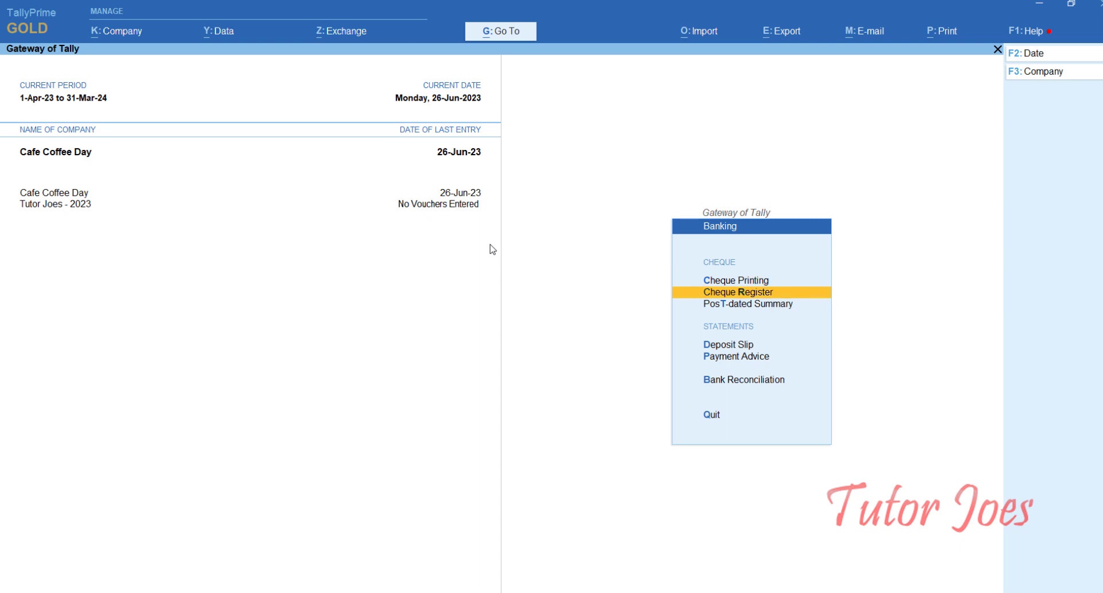
pyautogui.press('Return')
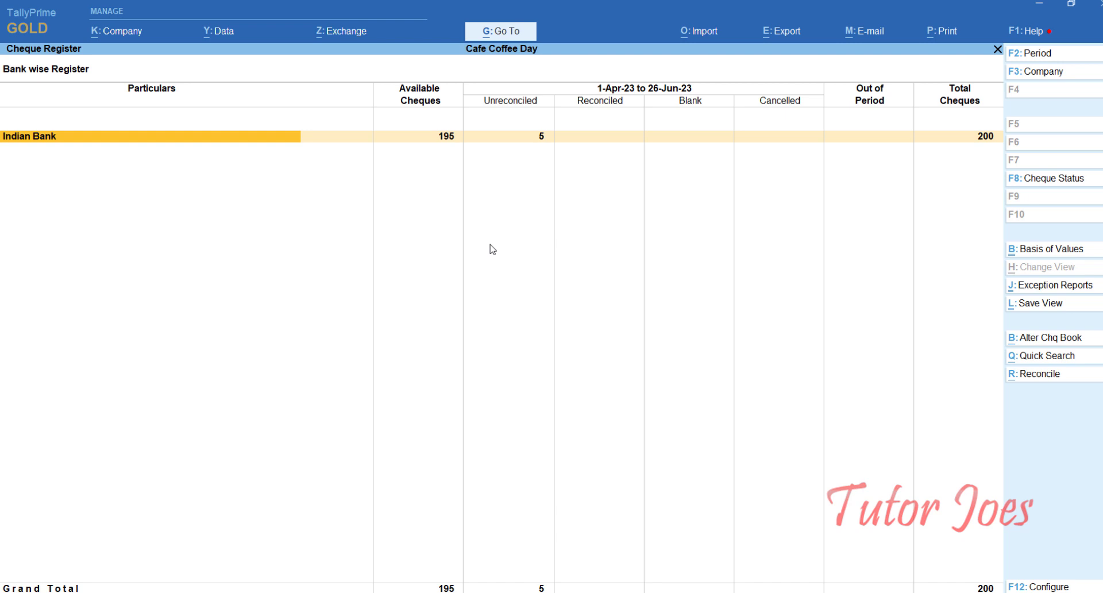
# Examine Indian Bank's available, unreconciled, reconciled, blank and cancelled cheque columns in the bank-wise register
pyautogui.press('Right')
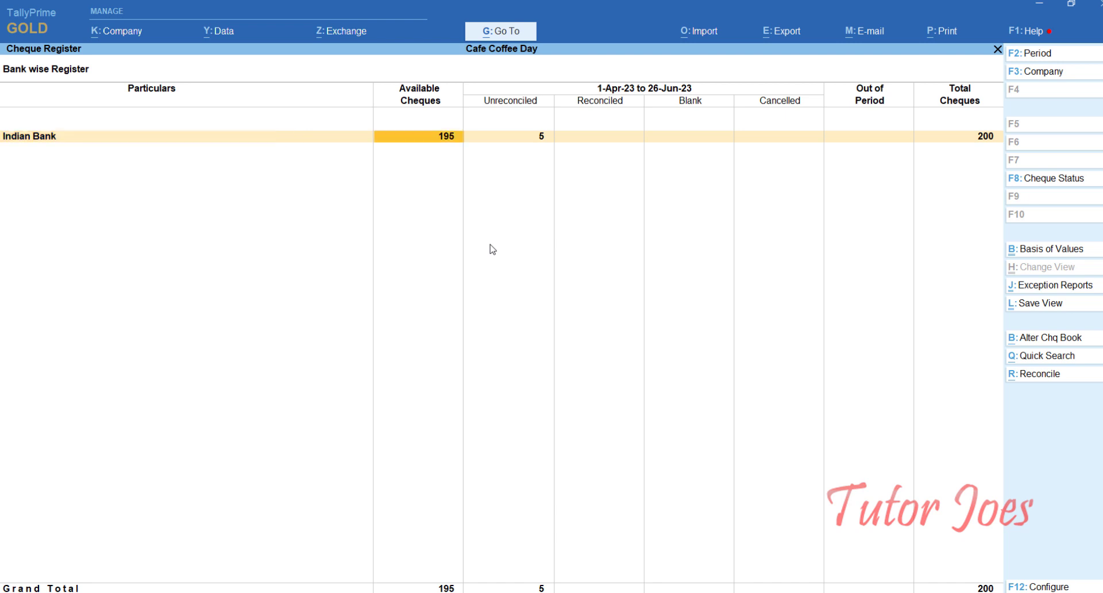
pyautogui.press('Right')
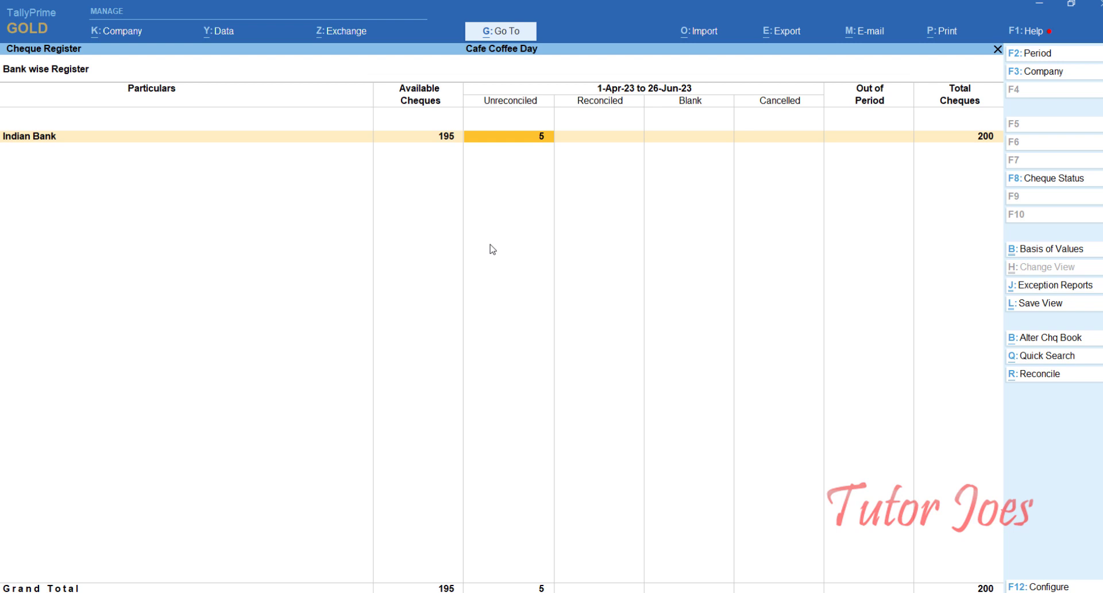
pyautogui.press('Right')
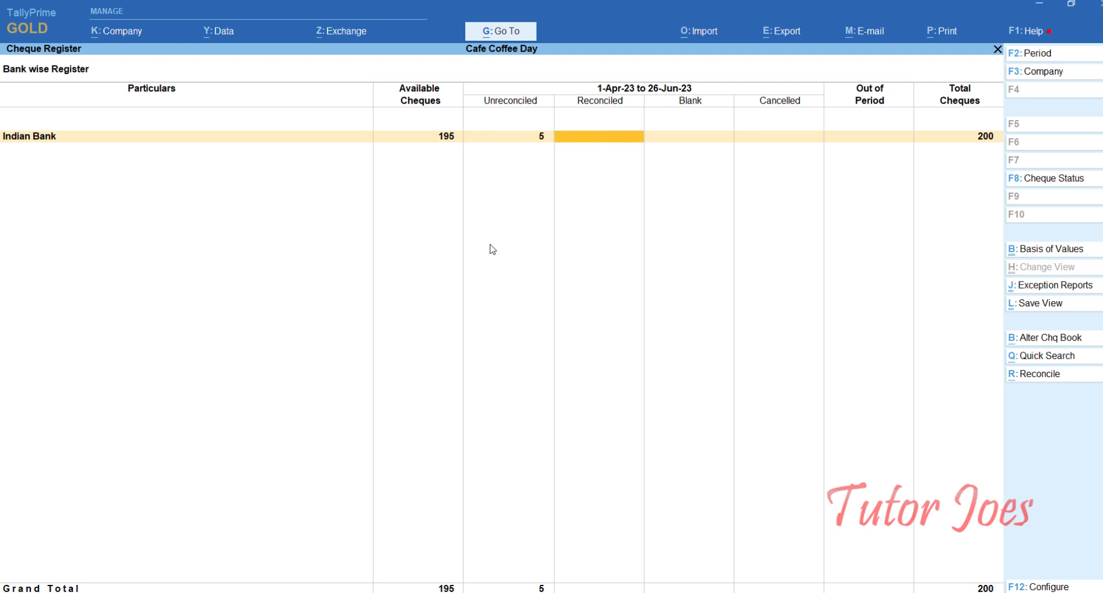
pyautogui.press('Right')
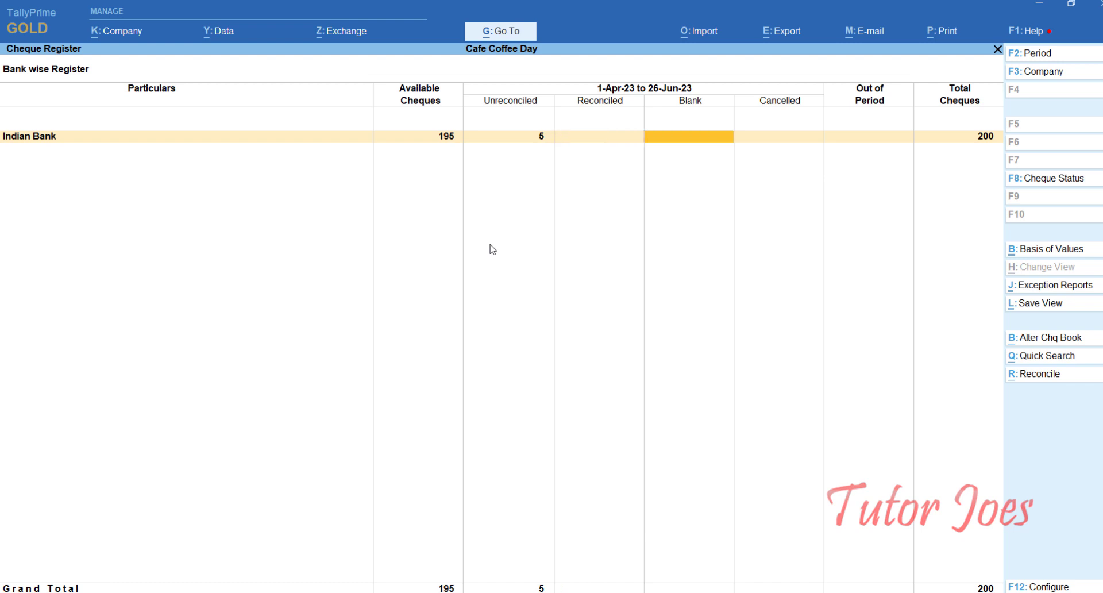
pyautogui.press('Right')
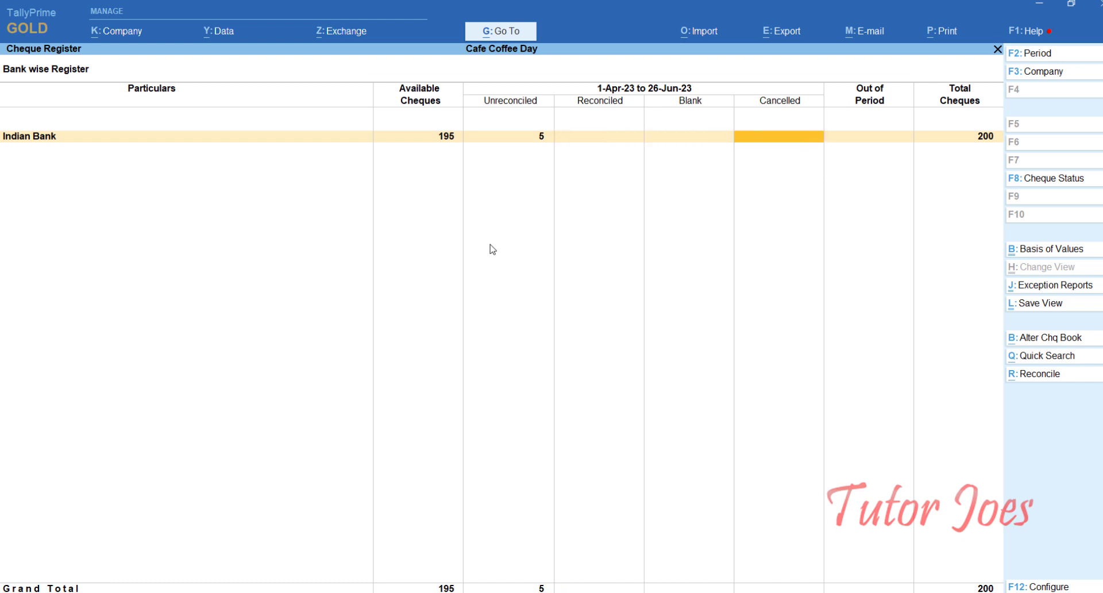
pyautogui.press('Left')
pyautogui.press('Left')
pyautogui.press('Left')
pyautogui.press('Left')
pyautogui.press('Left')
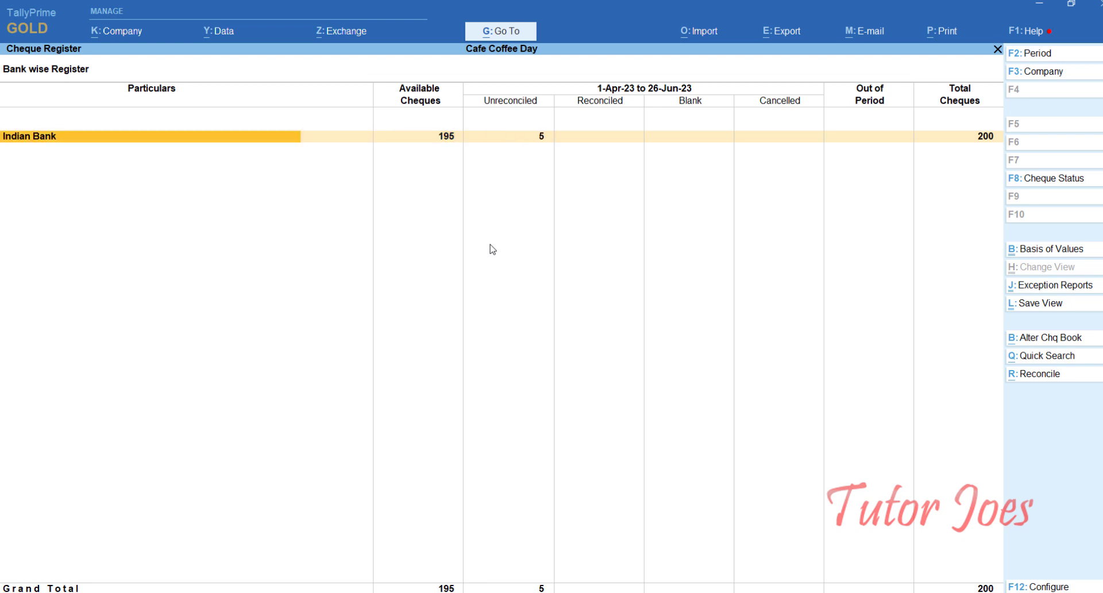
pyautogui.press('Return')
pyautogui.press('Down')
pyautogui.press('Up')
pyautogui.press('Down')
pyautogui.press('Up')
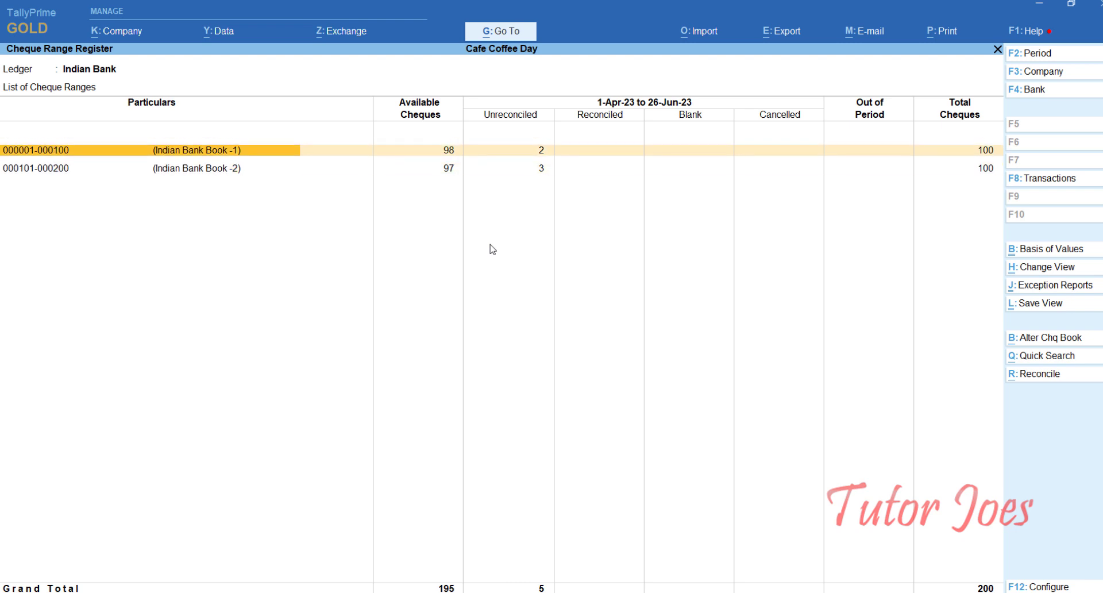
pyautogui.press('Right')
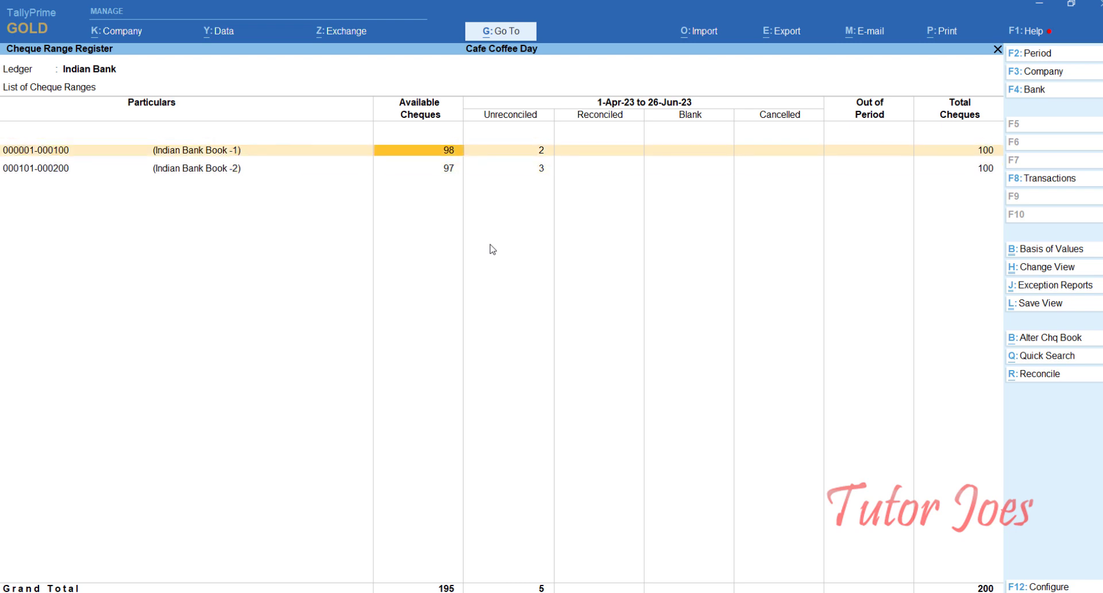
pyautogui.press('Down')
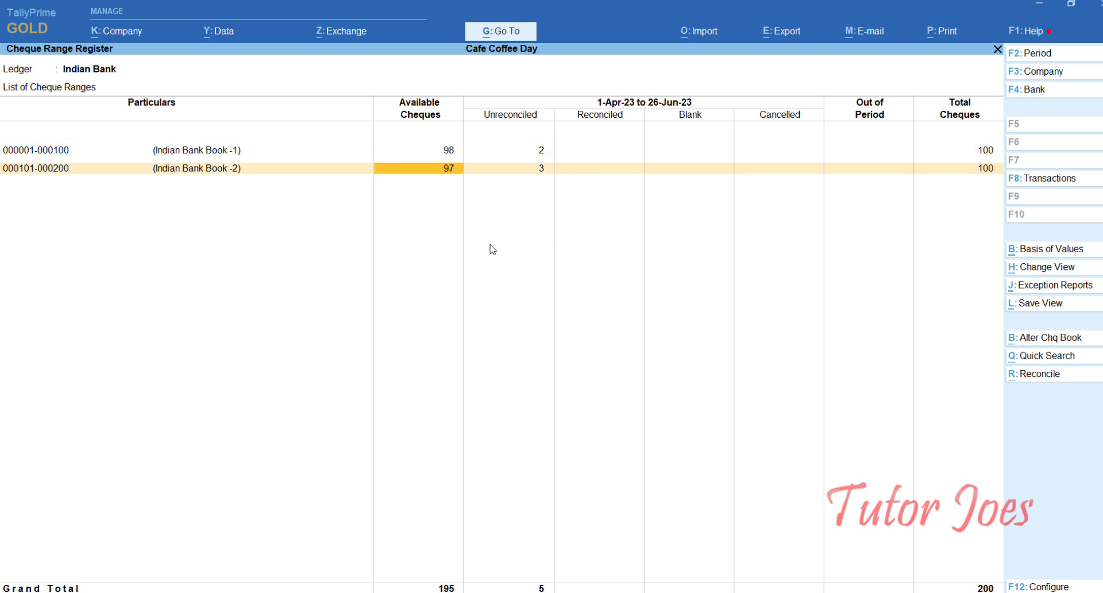
pyautogui.press('Left')
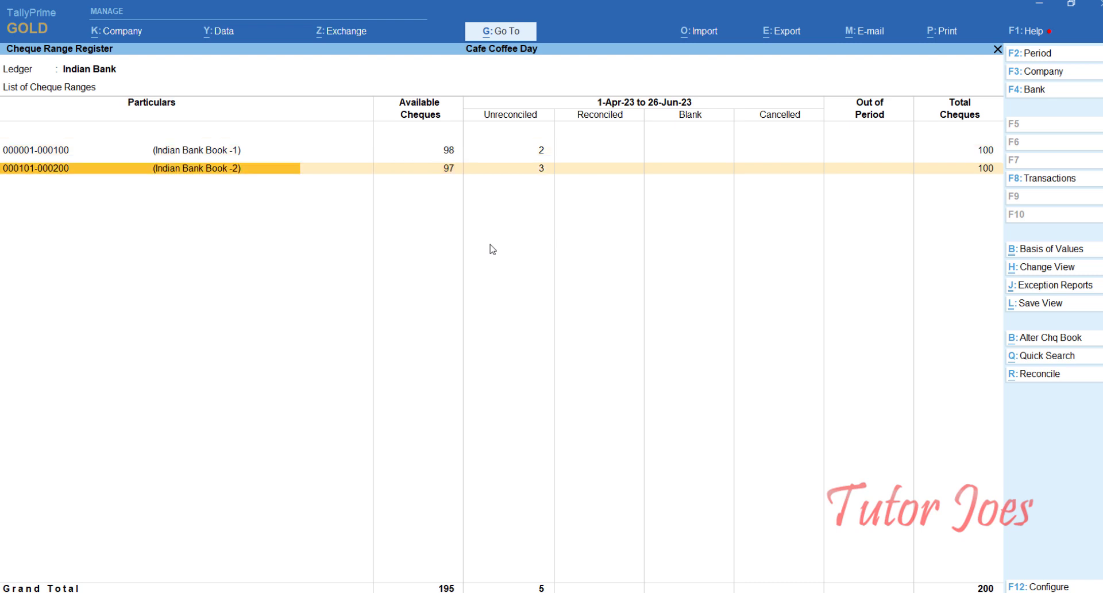
pyautogui.press('Return')
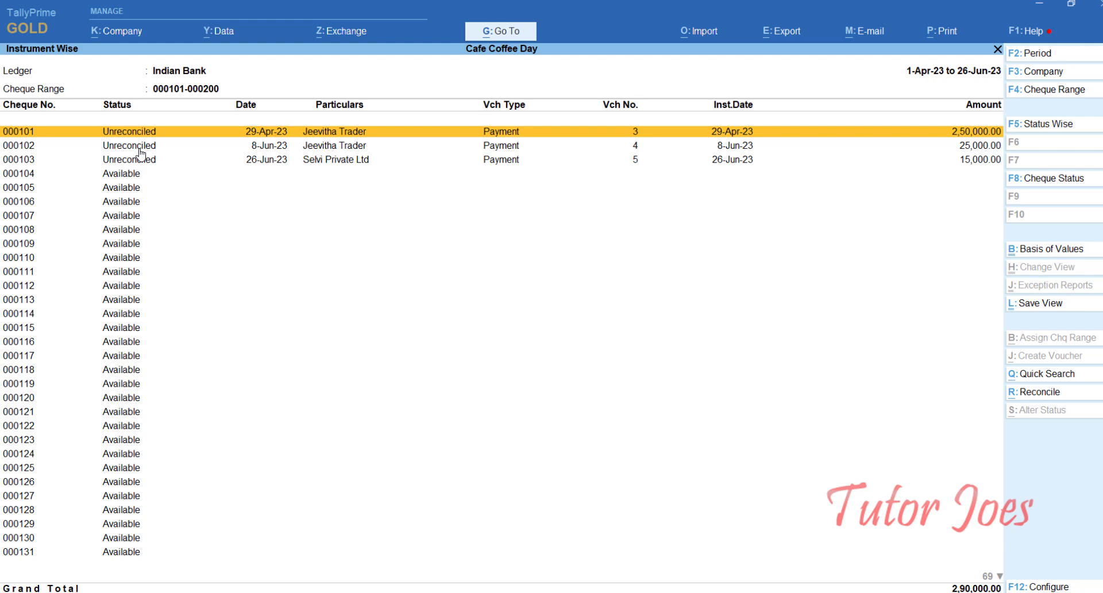
pyautogui.press('Escape')
pyautogui.press('Escape')
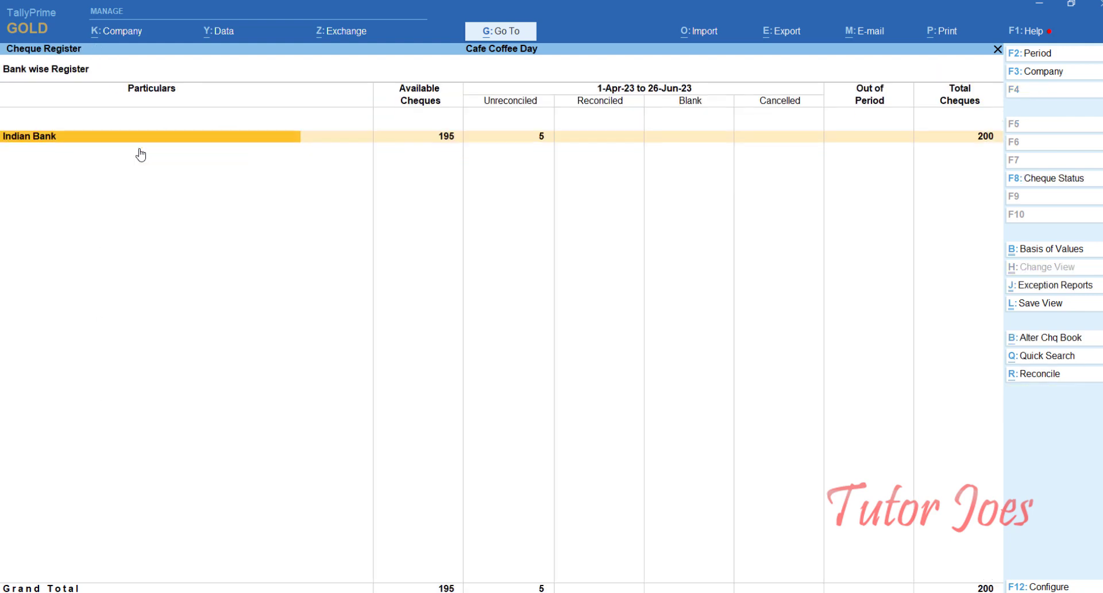
pyautogui.press('Escape')
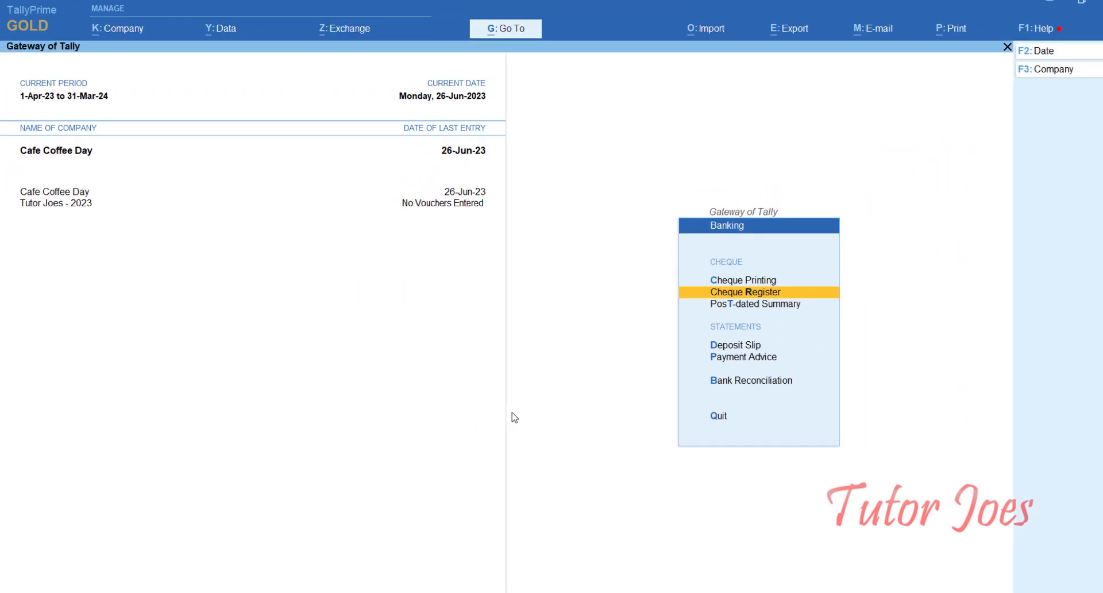
pyautogui.press('Return')
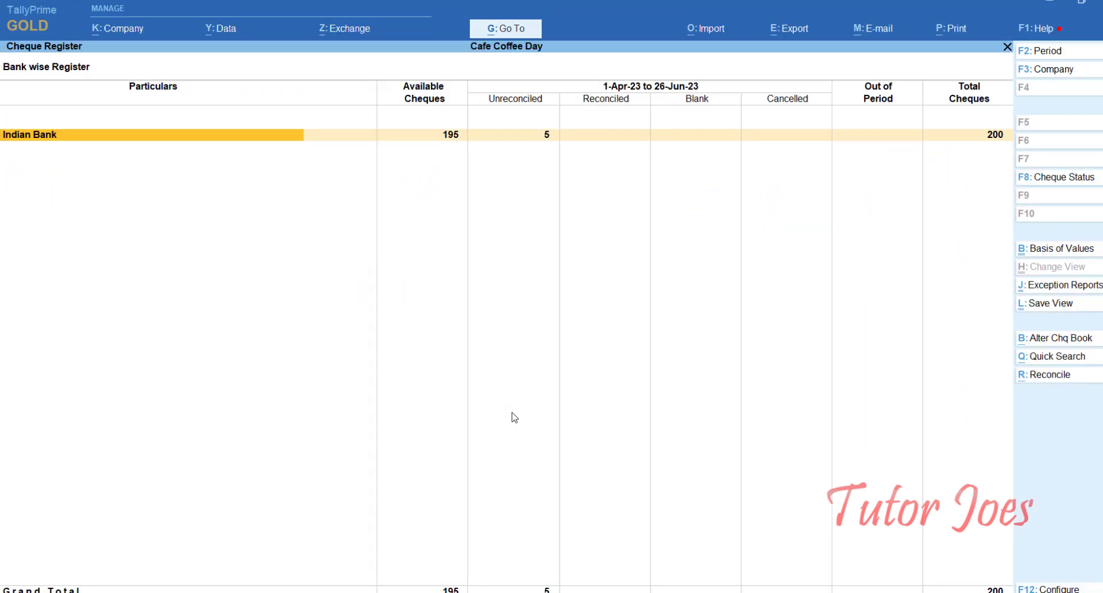
pyautogui.press('Return')
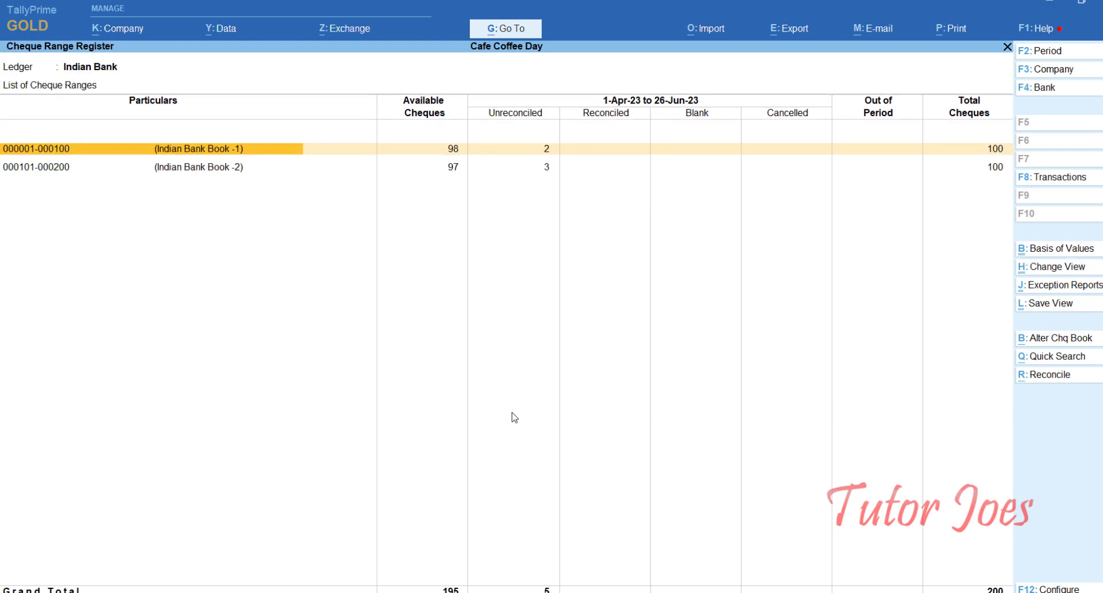
pyautogui.press('Return')
# Cancel cheque 000010 as of 26-6-2023 with the remark "Damage Cheque" and accept the status update
pyautogui.press('Down')
pyautogui.press('Down')
pyautogui.press('Down')
pyautogui.press('Down')
pyautogui.press('Down')
pyautogui.press('Down')
pyautogui.press('Down')
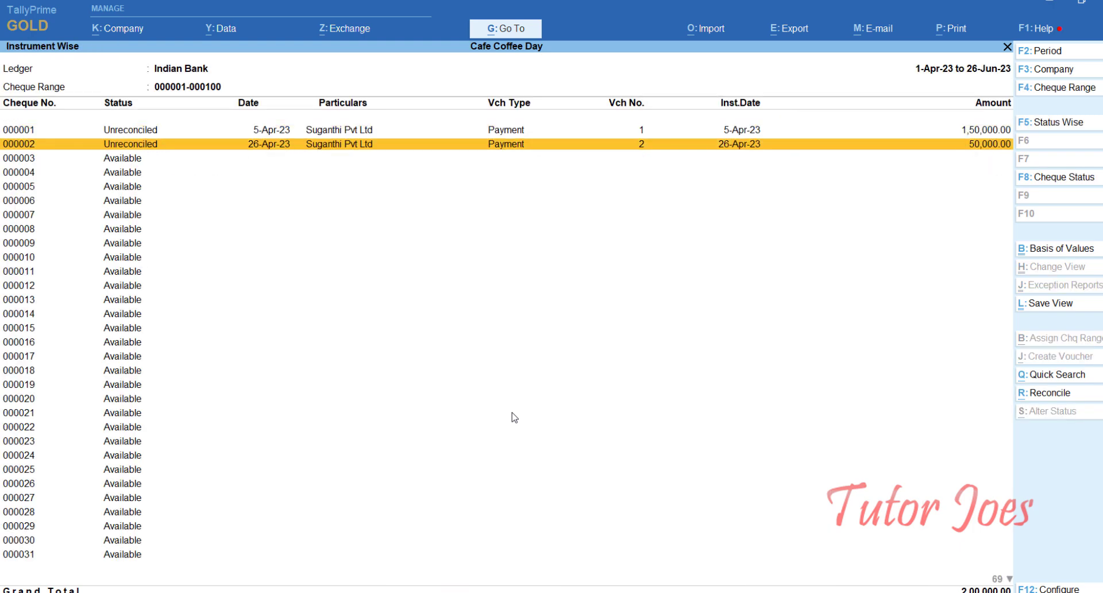
pyautogui.press('Down')
pyautogui.press('Down')
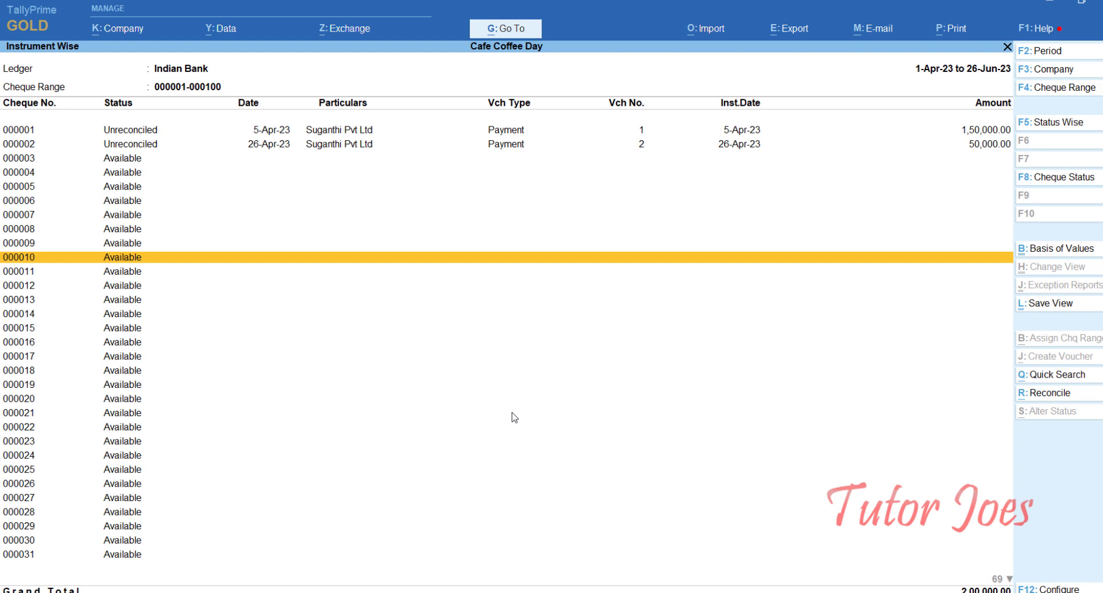
pyautogui.press('space')
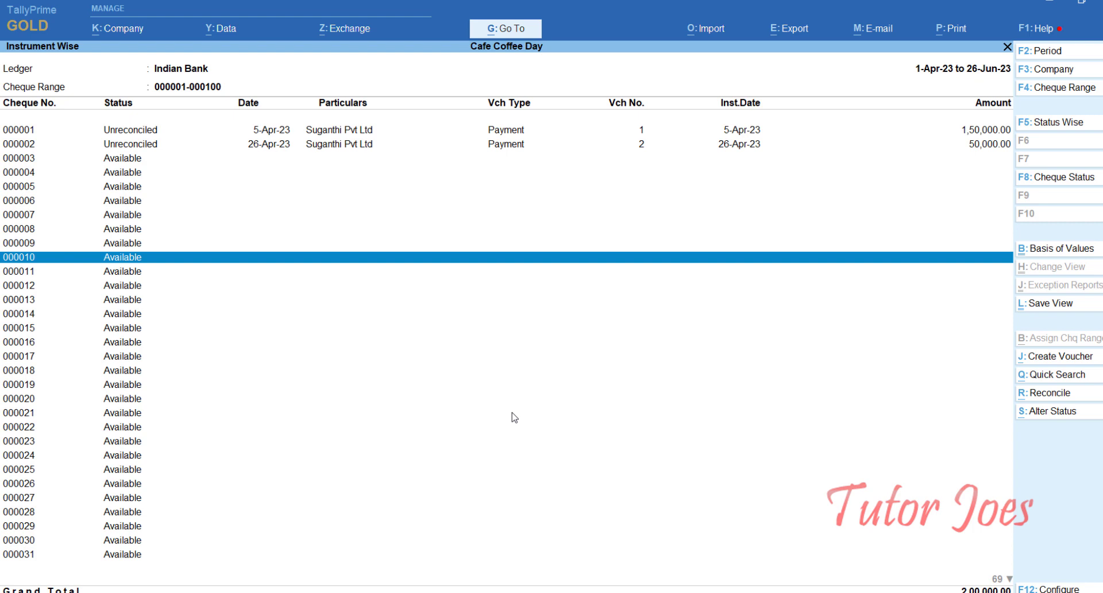
pyautogui.click(1059, 411)
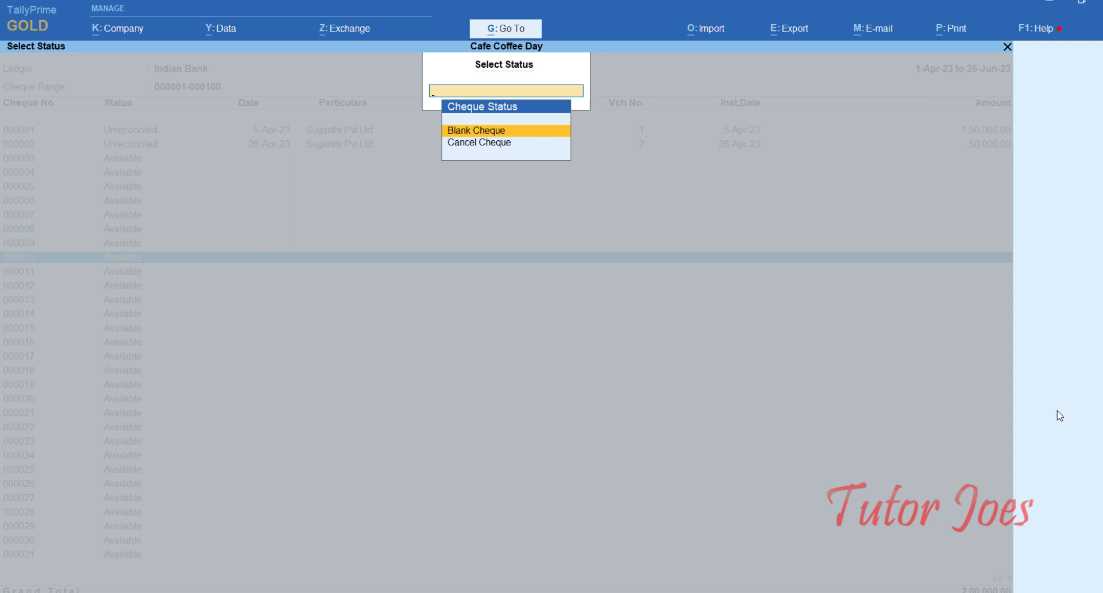
pyautogui.press('Down')
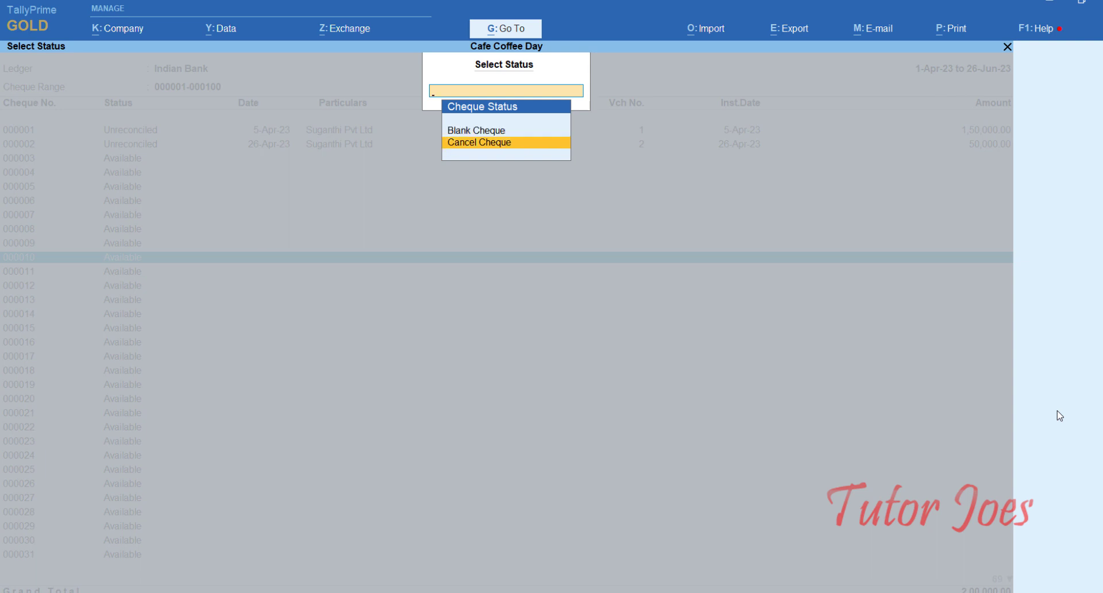
pyautogui.press('Return')
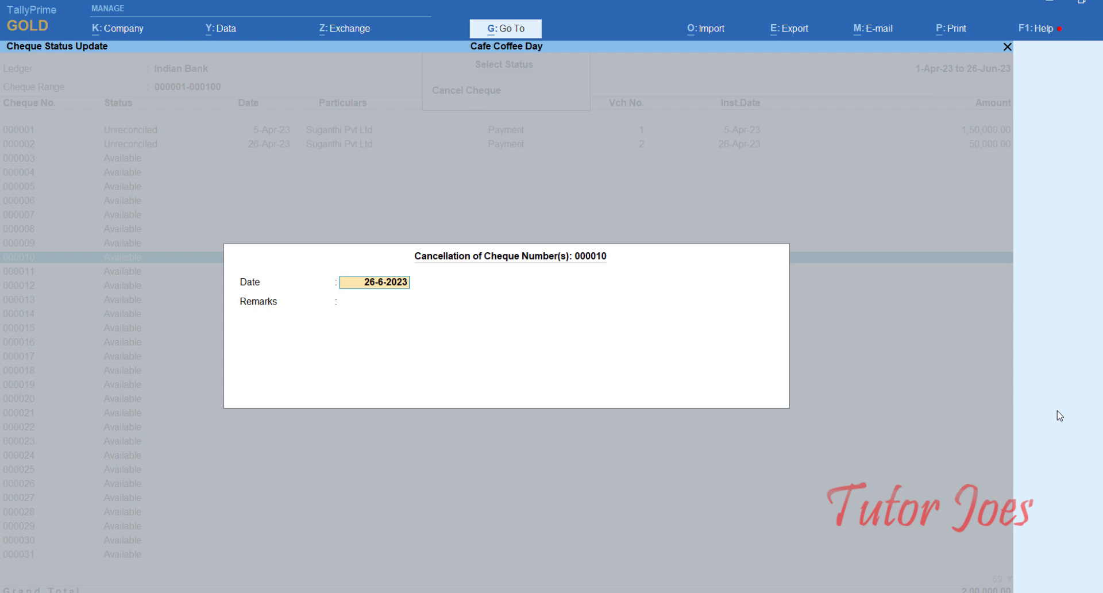
pyautogui.press('Return')
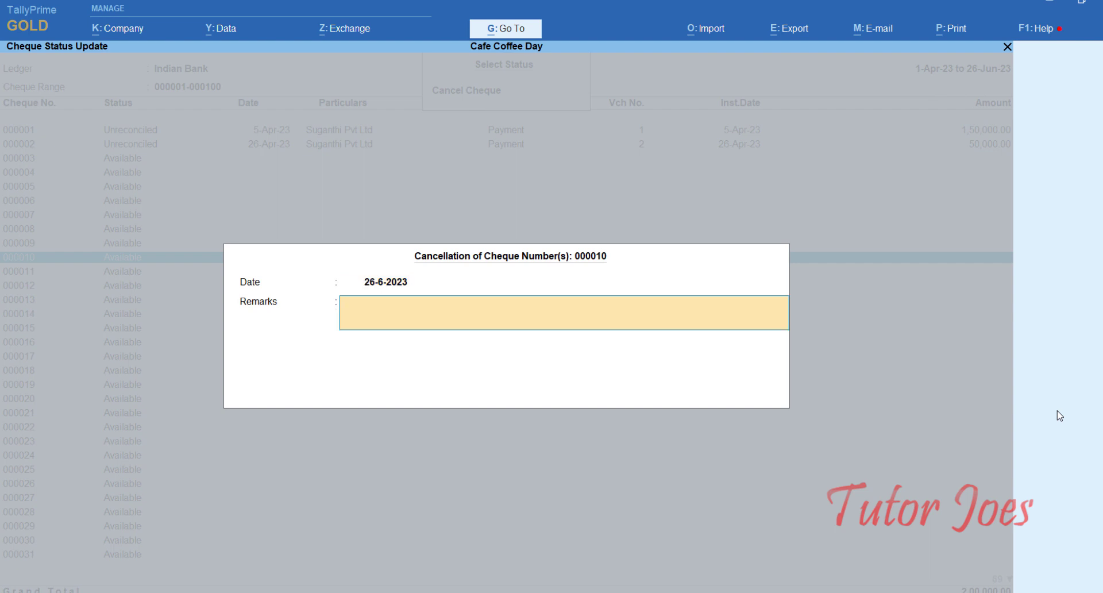
pyautogui.write('Damage Cheque')
pyautogui.press('Return')
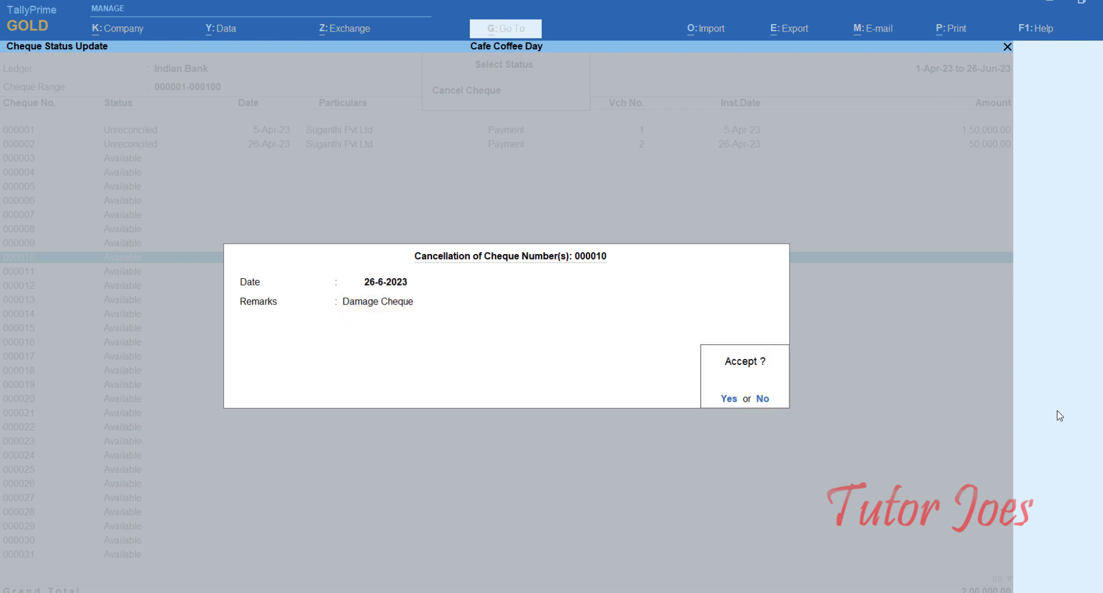
pyautogui.press('y')
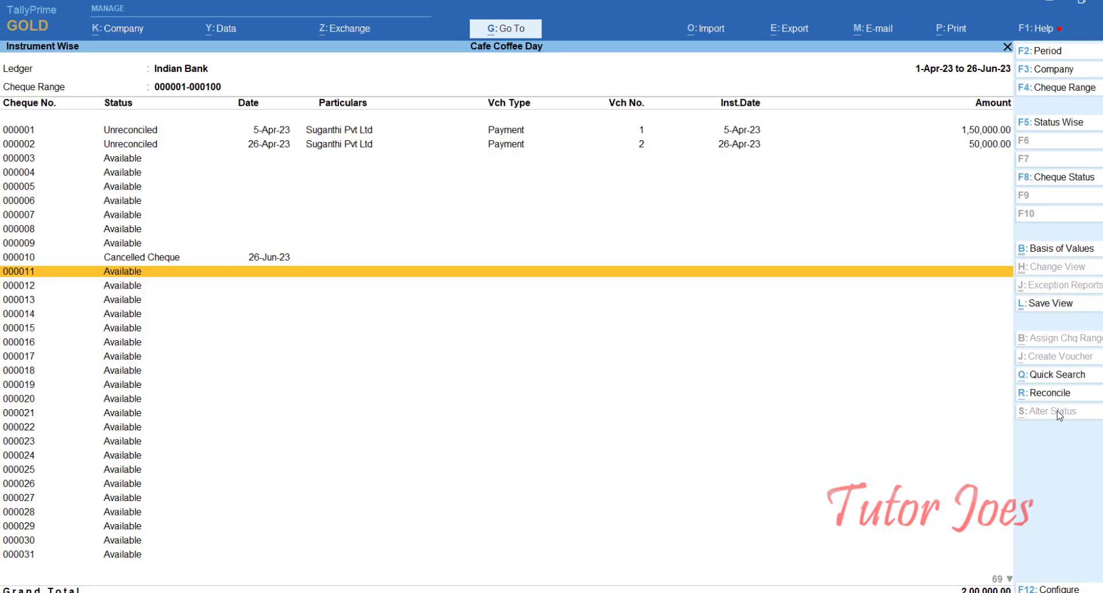
# Examine the statuses of cheques 000003 to 000011 in the instrument-wise list
pyautogui.press('Up')
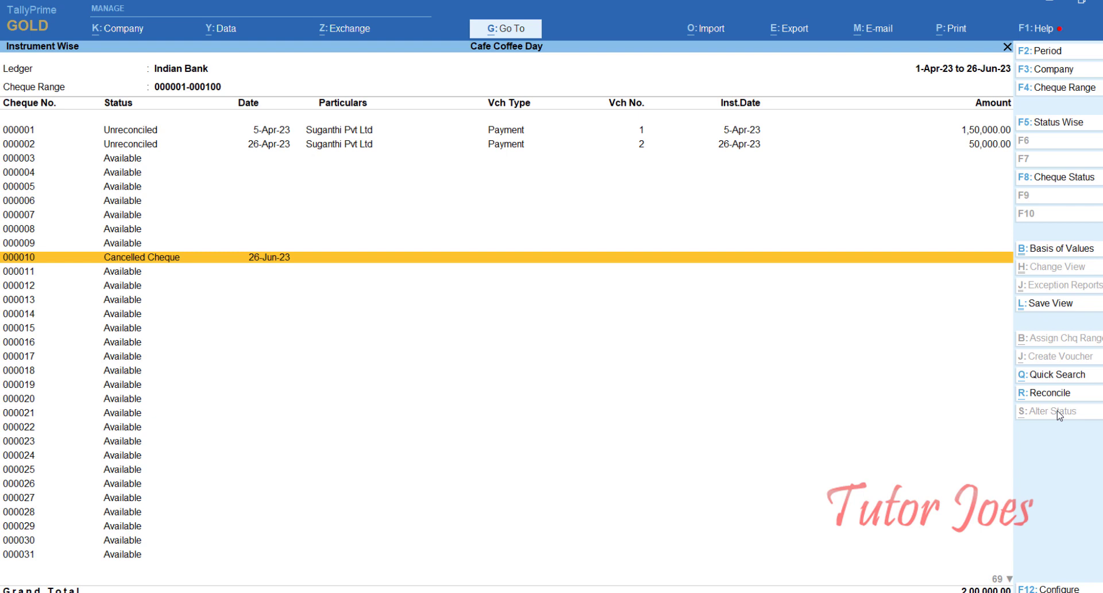
pyautogui.press('Up')
pyautogui.press('Up')
pyautogui.press('Up')
pyautogui.press('Up')
pyautogui.press('Up')
pyautogui.press('Up')
pyautogui.press('Up')
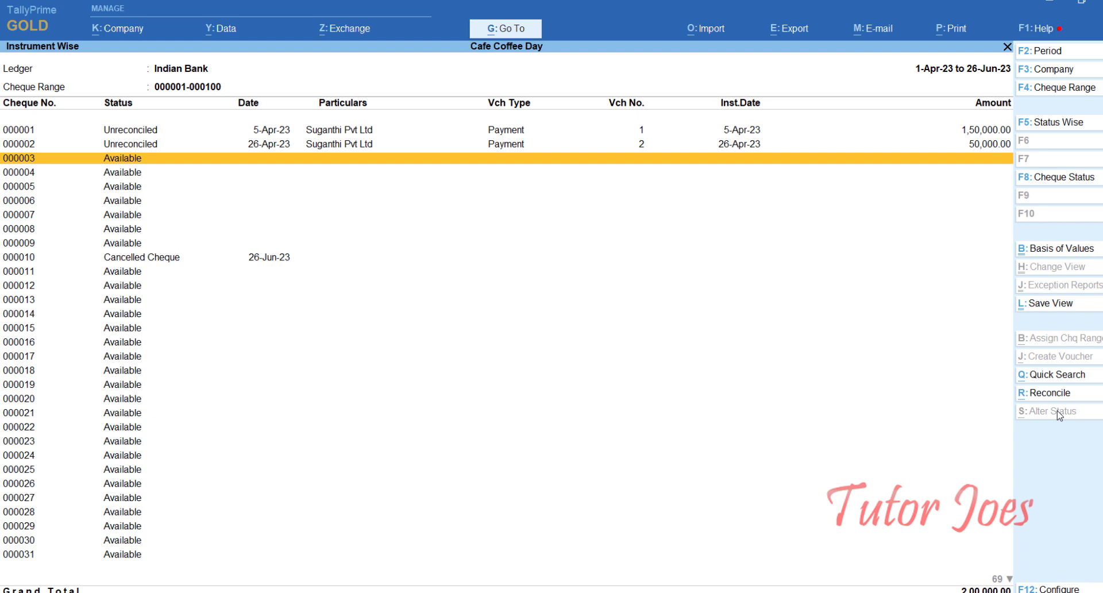
pyautogui.press('Down')
pyautogui.press('Down')
pyautogui.press('Down')
pyautogui.press('Down')
pyautogui.press('Down')
pyautogui.press('Down')
pyautogui.press('Down')
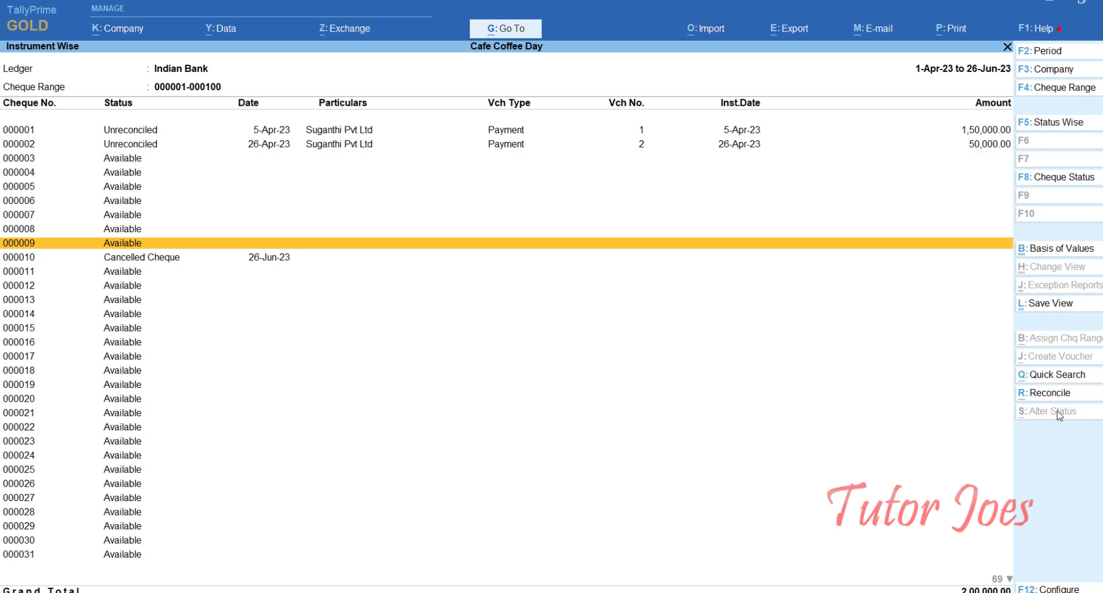
pyautogui.press('Down')
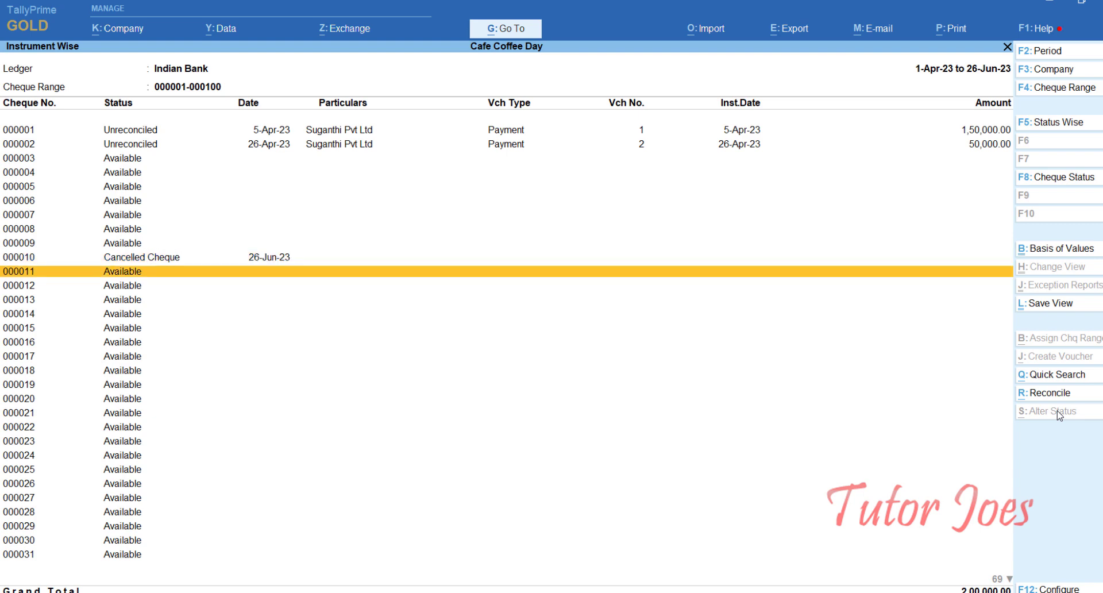
# Cancel cheque 000003 as of 26-6-2023 with the remark "damage cheque" and accept the status update
pyautogui.press('Up')
pyautogui.press('Up')
pyautogui.press('Up')
pyautogui.press('Up')
pyautogui.press('Up')
pyautogui.press('Up')
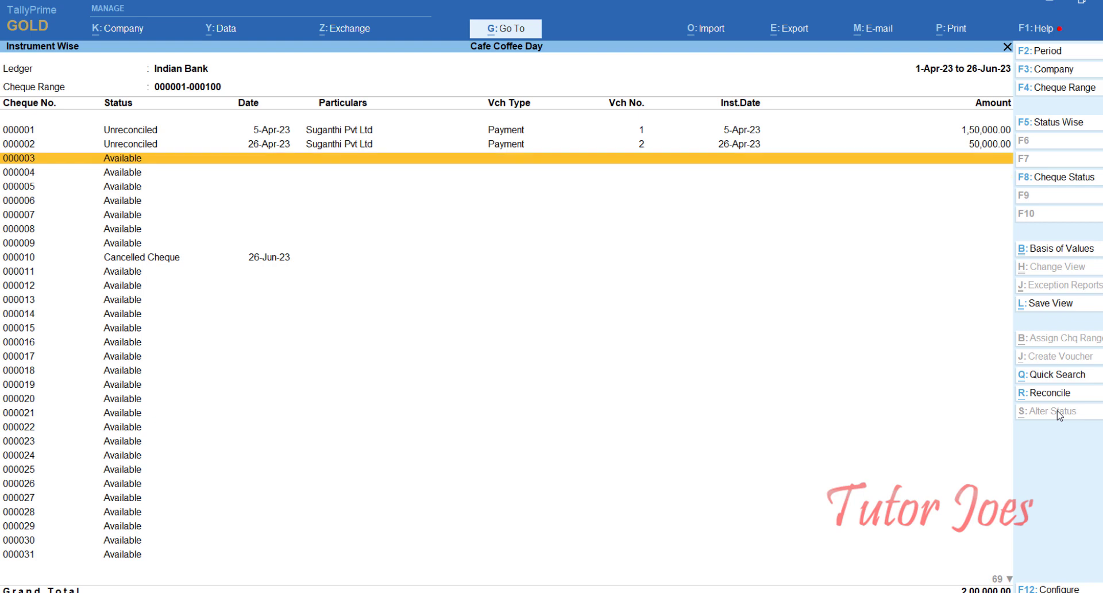
pyautogui.press('space')
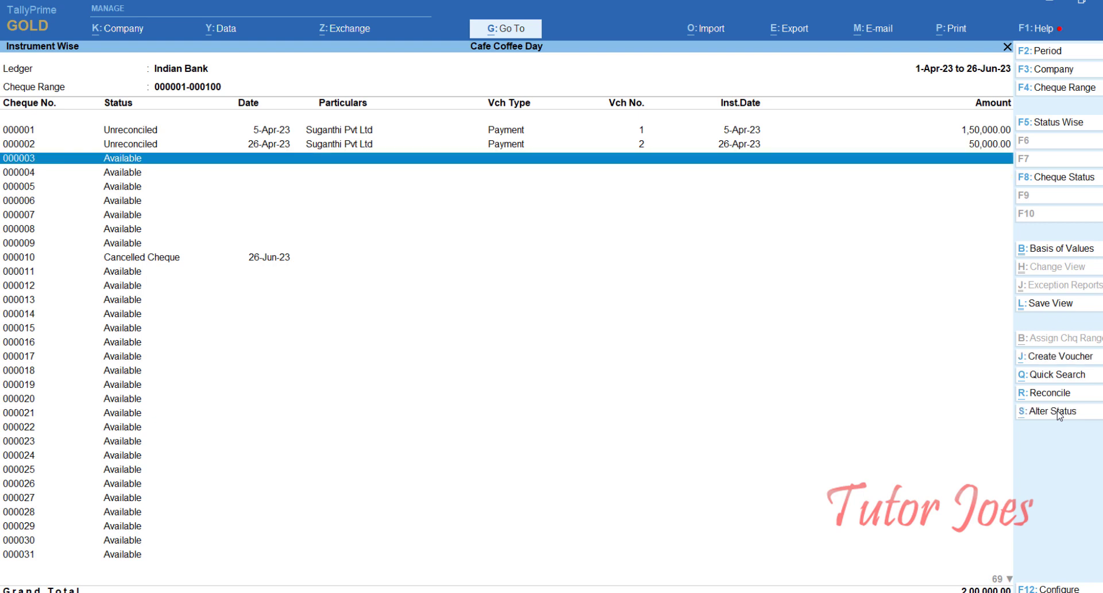
pyautogui.click(1059, 411)
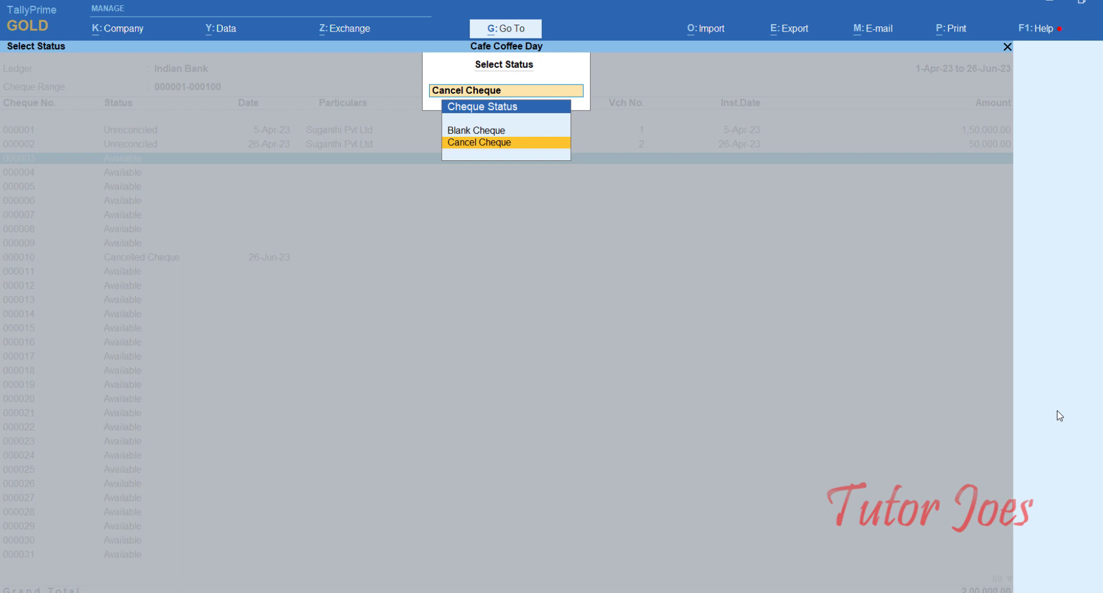
pyautogui.press('Return')
pyautogui.press('Return')
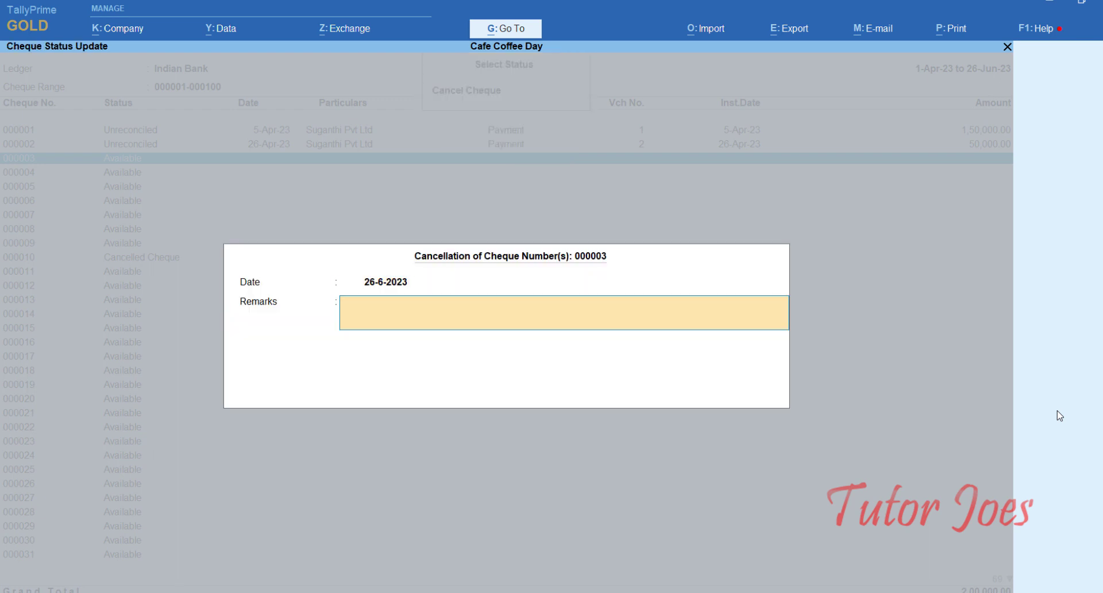
pyautogui.write('damage')
pyautogui.write(' chec')
pyautogui.write('que')
pyautogui.press('BackSpace')
pyautogui.press('BackSpace')
pyautogui.press('BackSpace')
pyautogui.press('BackSpace')
pyautogui.write('que')
pyautogui.press('Return')
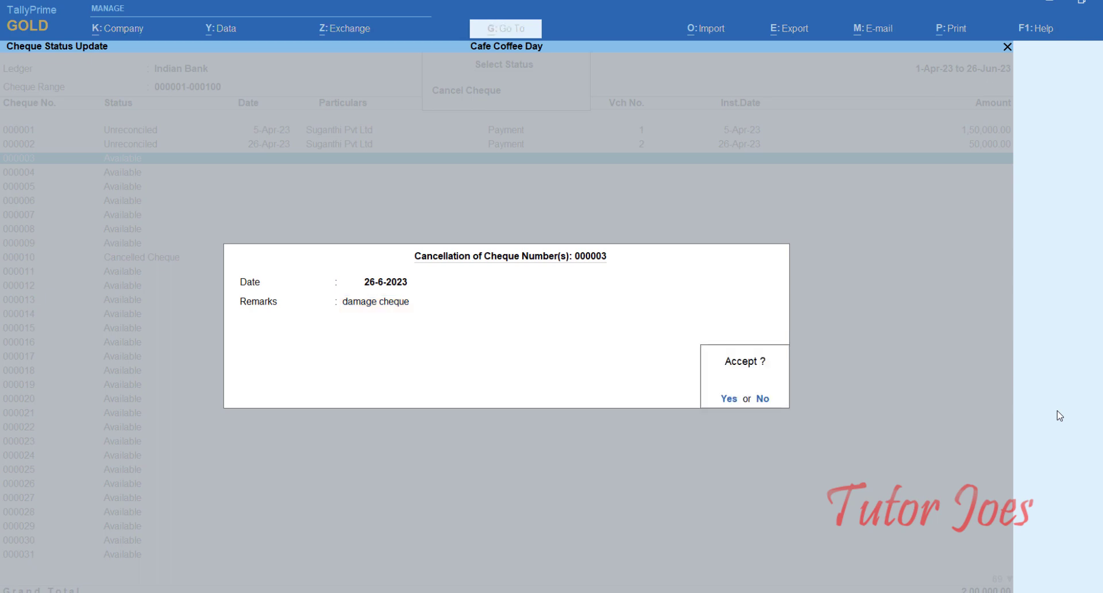
pyautogui.press('Return')
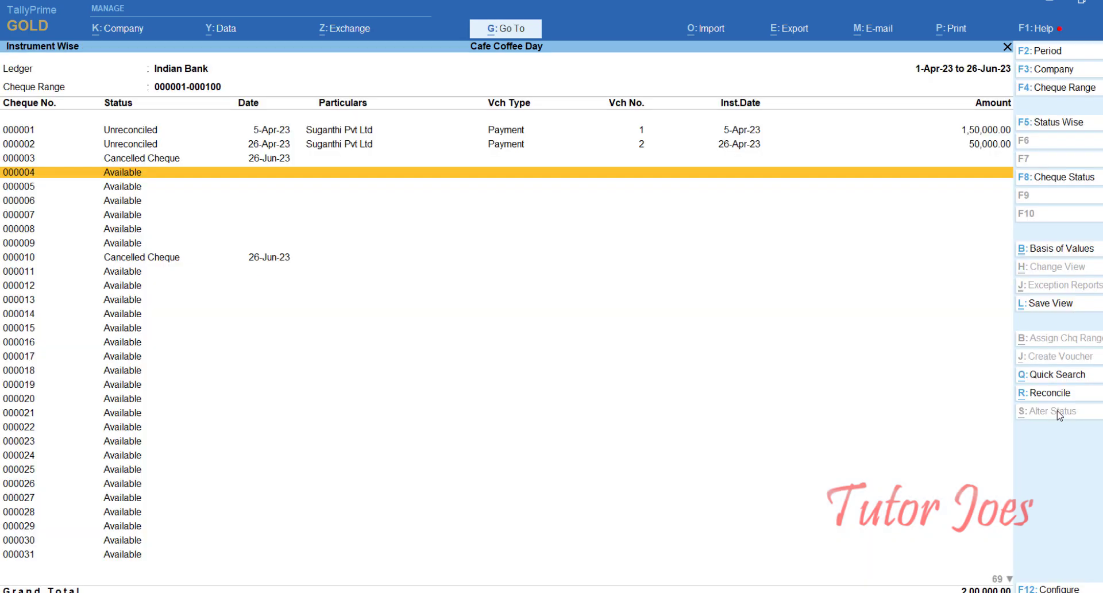
# Return to the bank-wise register, check Indian Bank's cancelled cheques column, and leave the Banking reports
pyautogui.press('ctrl')
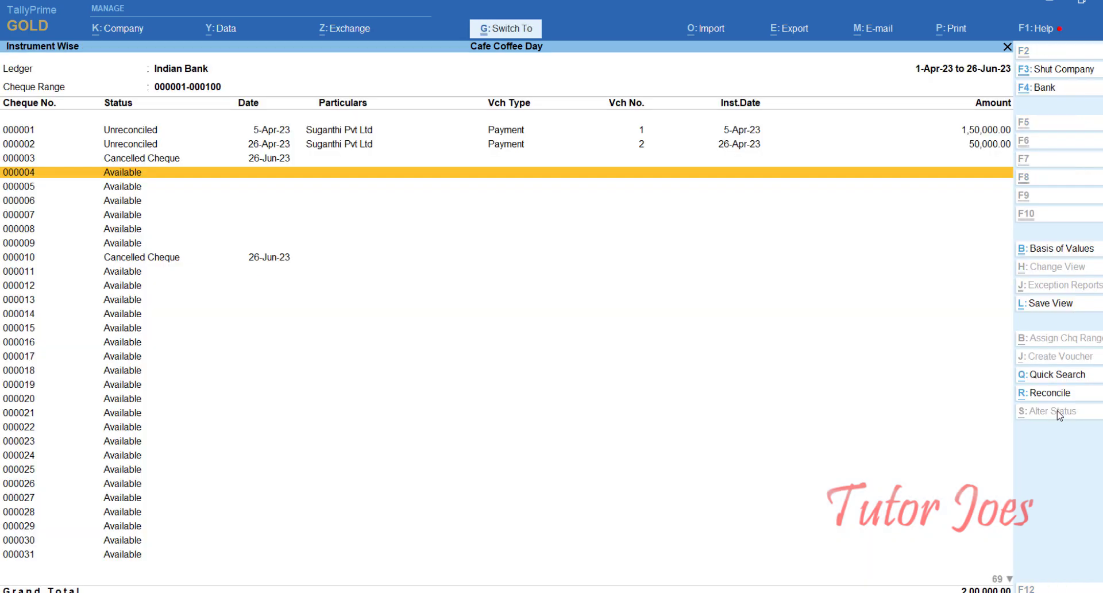
pyautogui.press('Escape')
pyautogui.press('Escape')
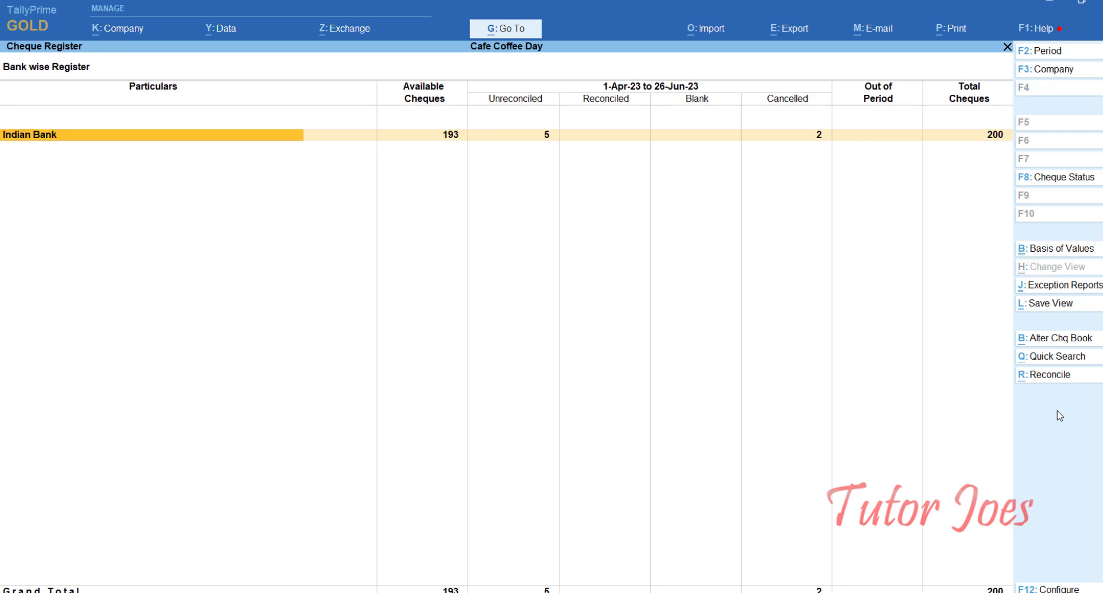
pyautogui.press('Escape')
pyautogui.press('Escape')
# Start a payment voucher debiting Jeevitha Trader 1,000 with an On Account bill reference
pyautogui.press('Up')
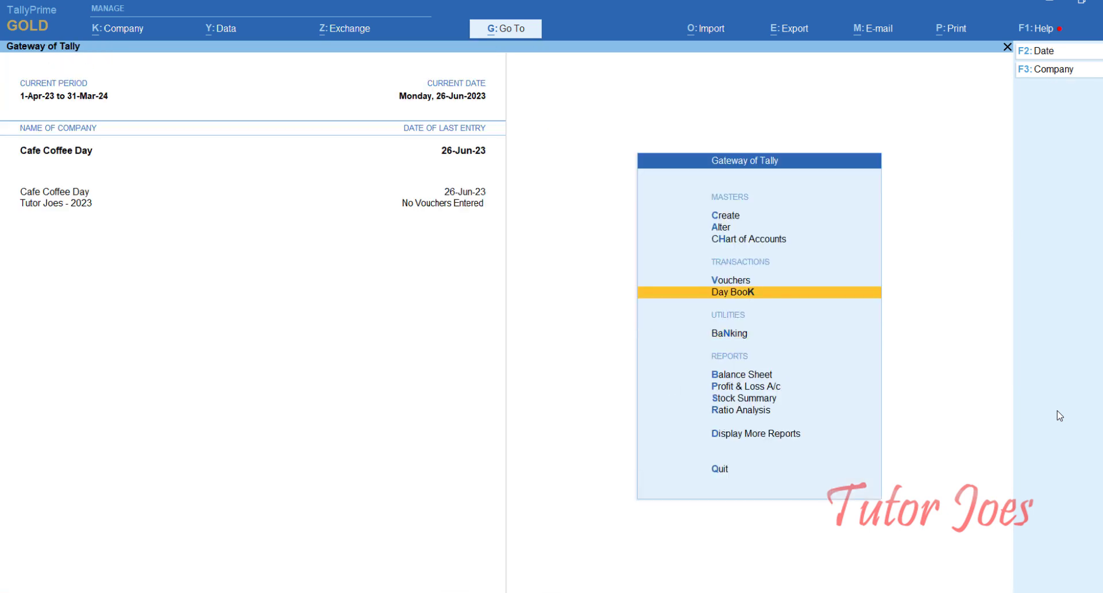
pyautogui.press('Up')
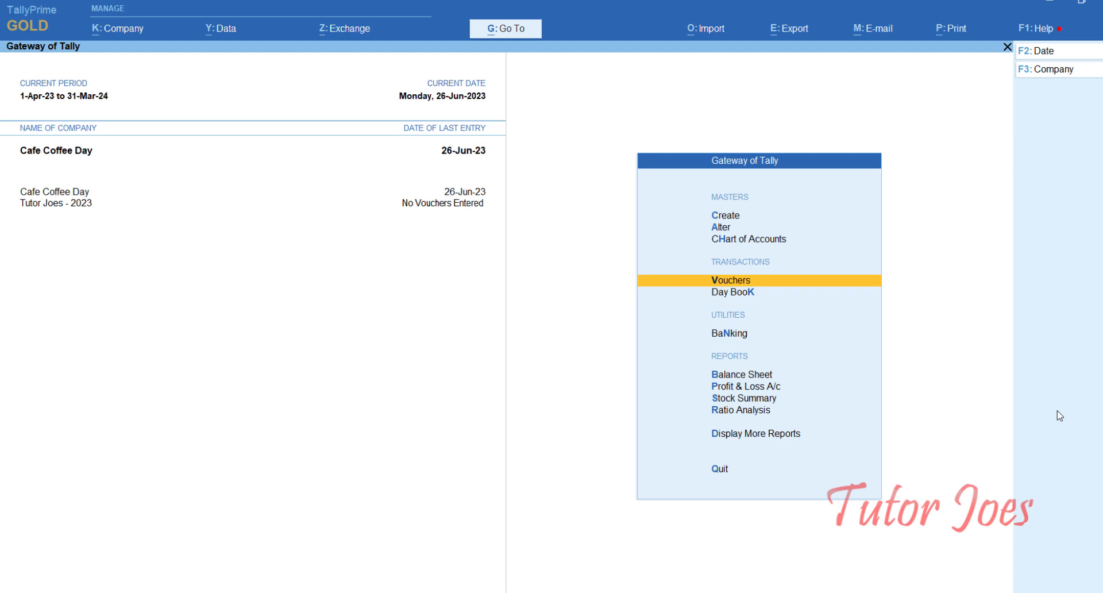
pyautogui.press('Return')
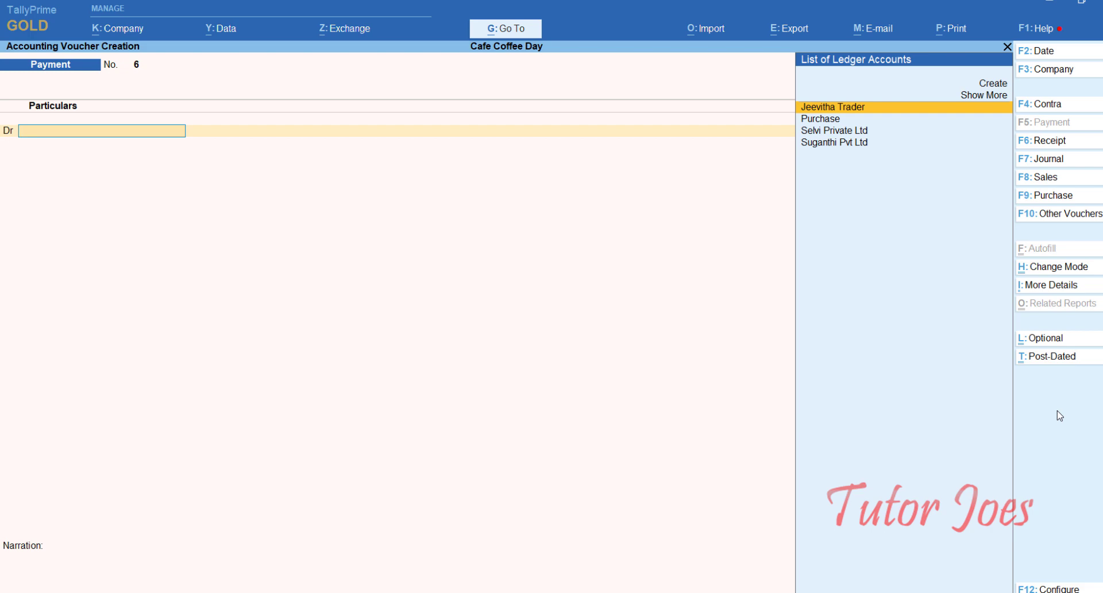
pyautogui.press('Return')
pyautogui.write('1000')
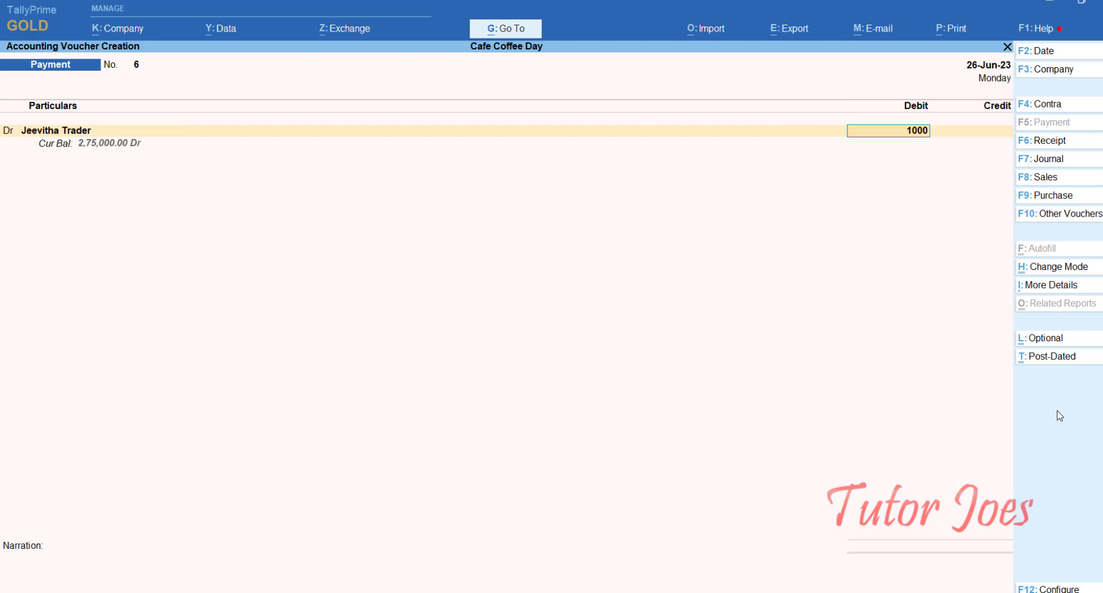
pyautogui.press('Return')
pyautogui.press('Return')
pyautogui.press('Return')
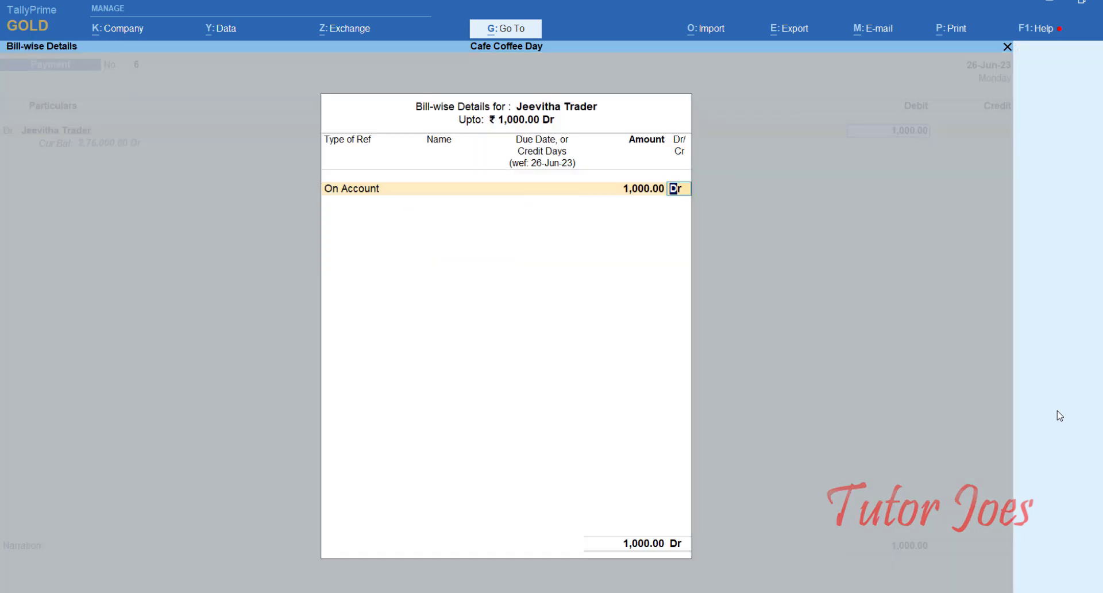
pyautogui.press('Return')
pyautogui.press('Return')
pyautogui.press('Return')
pyautogui.press('Escape')
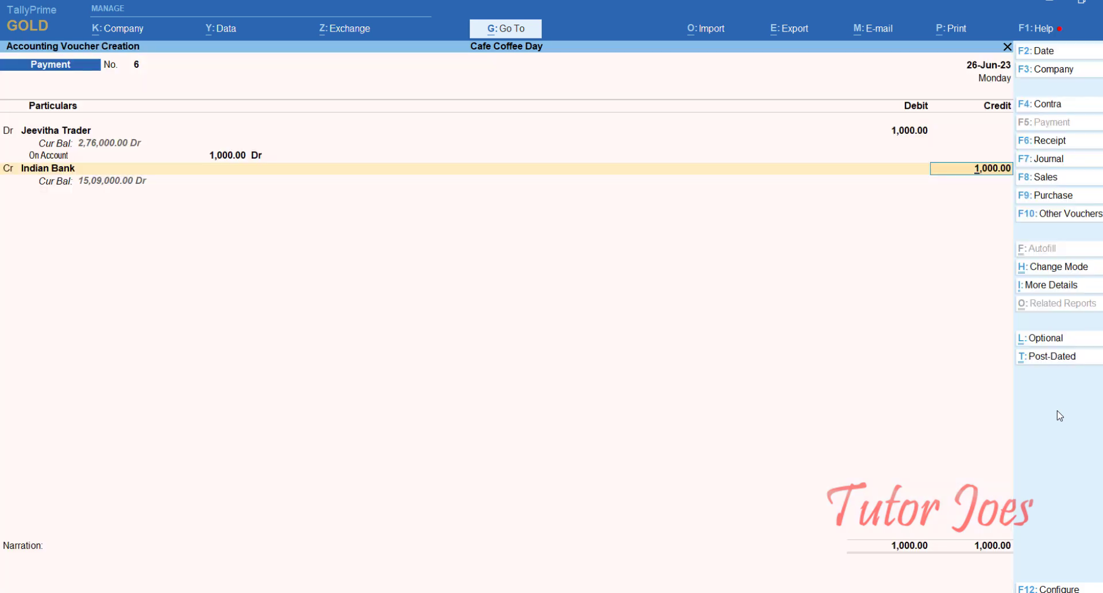
pyautogui.press('Return')
pyautogui.press('Return')
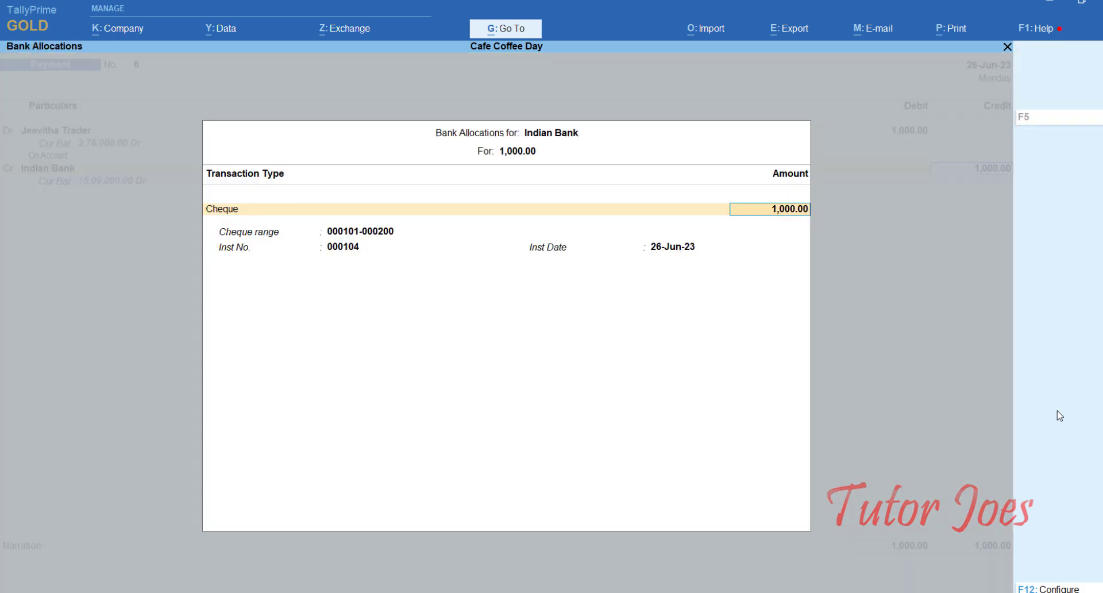
pyautogui.press('Return')
pyautogui.press('BackSpace')
pyautogui.press('Up')
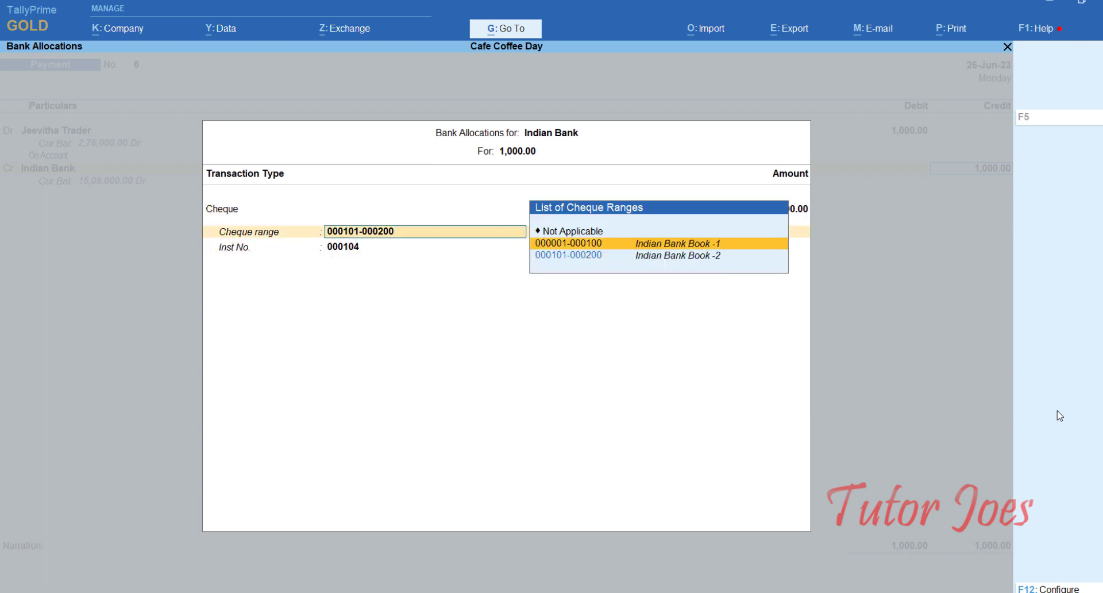
pyautogui.press('Return')
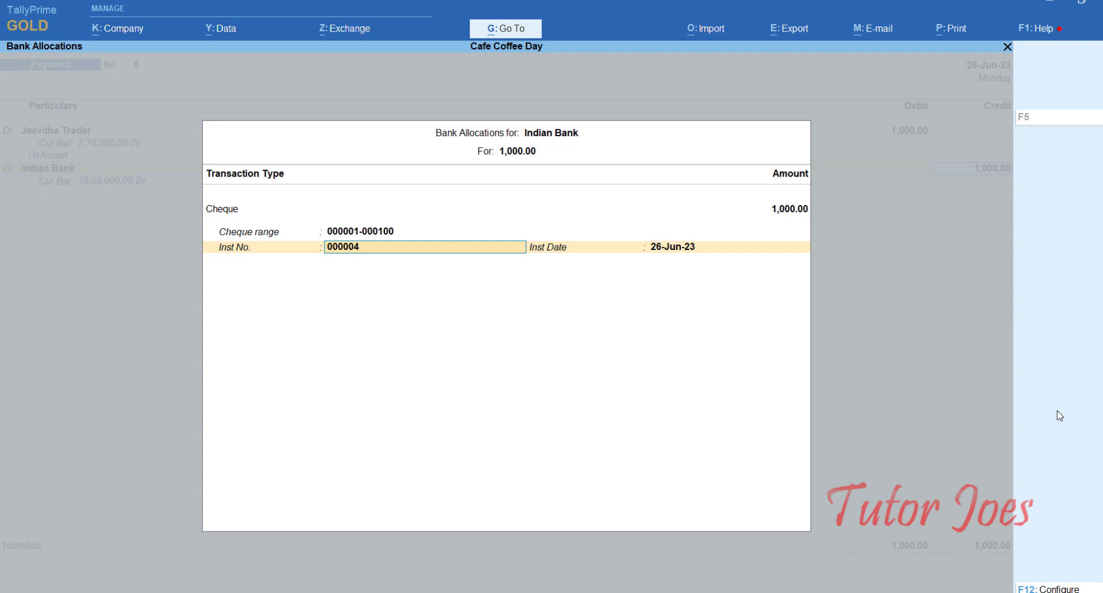
# Review the cheque payment, Check Register, Cancelled Cheque and Blank Cheque exercises in the 16_Bank_Cheque_Management.docx Word document and return to TallyPrime
pyautogui.click(446, 591)
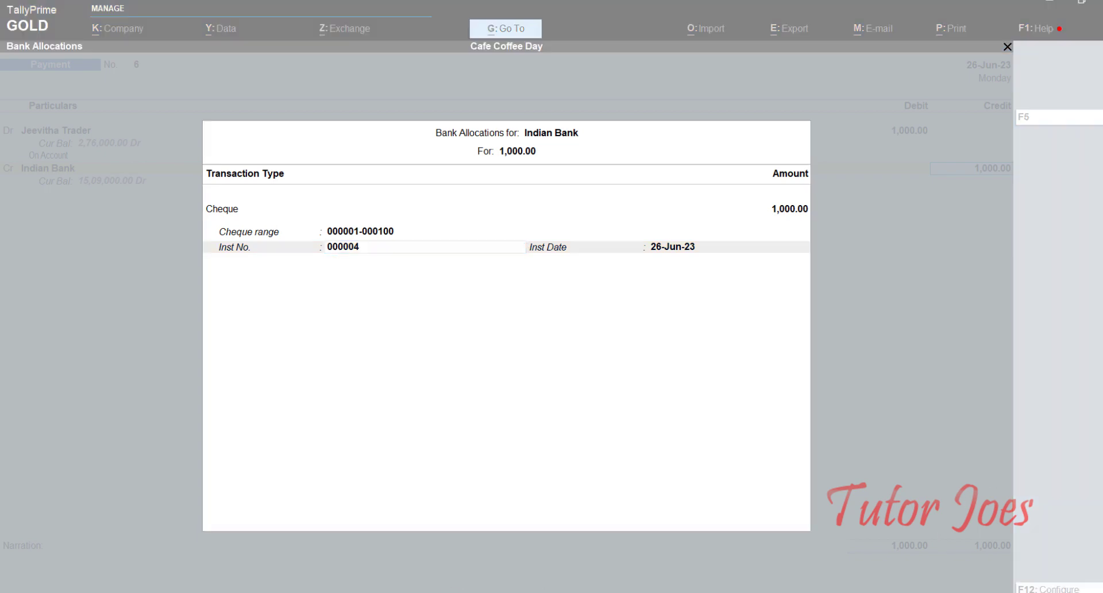
pyautogui.scroll(10, 423, 319)
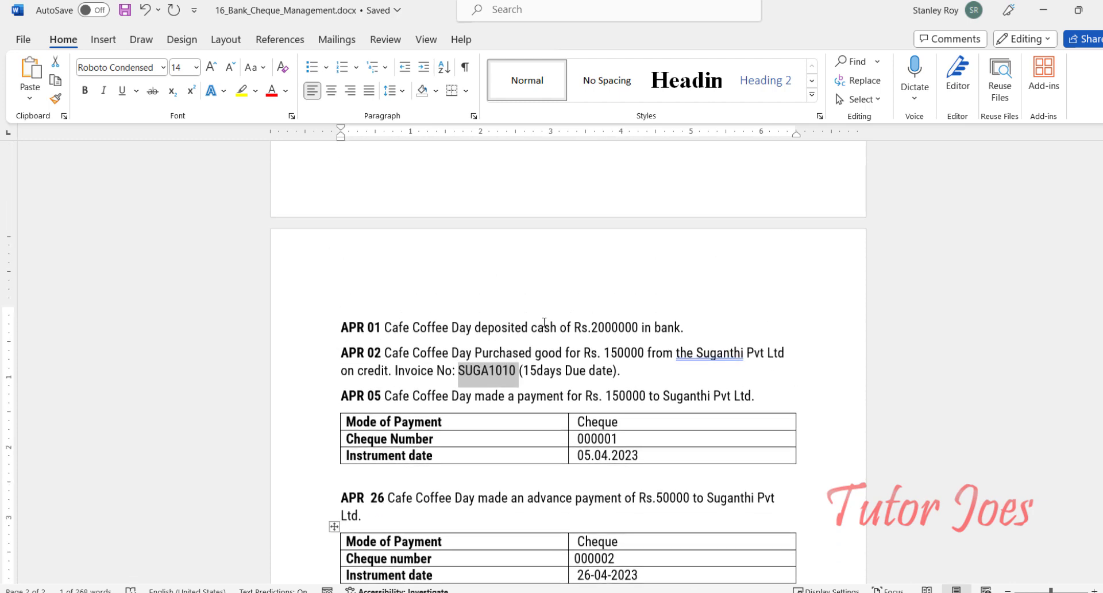
pyautogui.click(634, 447)
pyautogui.scroll(-3, 632, 425)
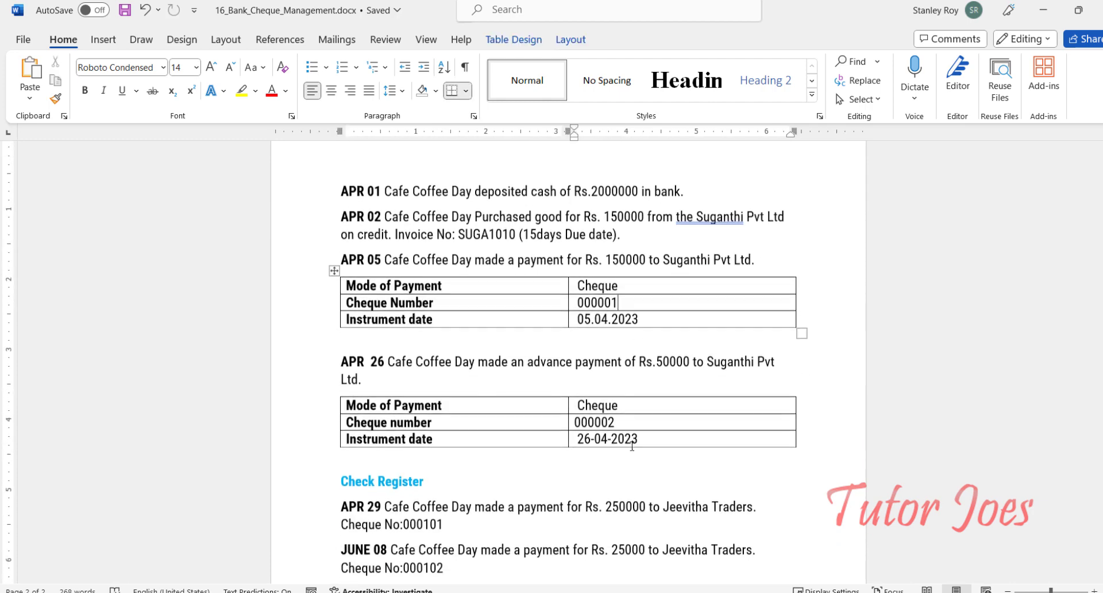
pyautogui.click(632, 401)
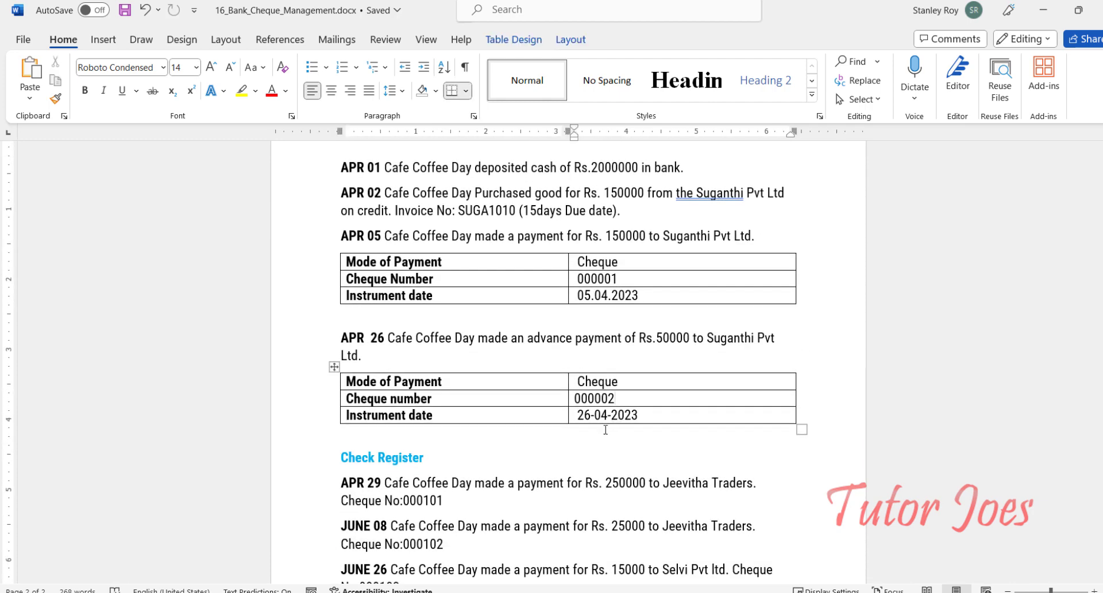
pyautogui.click(1053, 8)
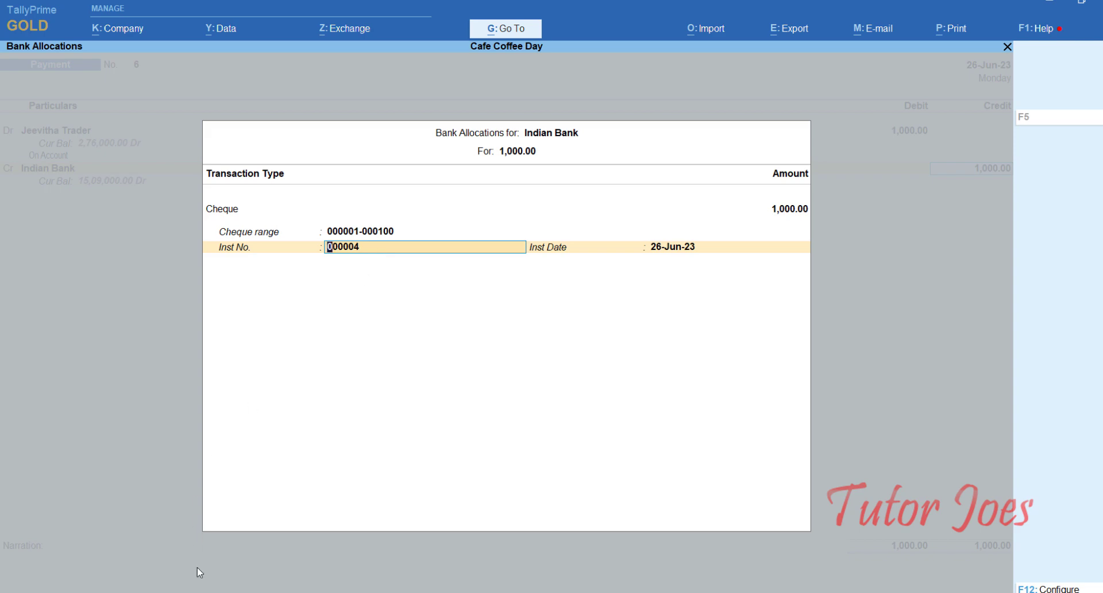
pyautogui.scroll(-5, 417, 491)
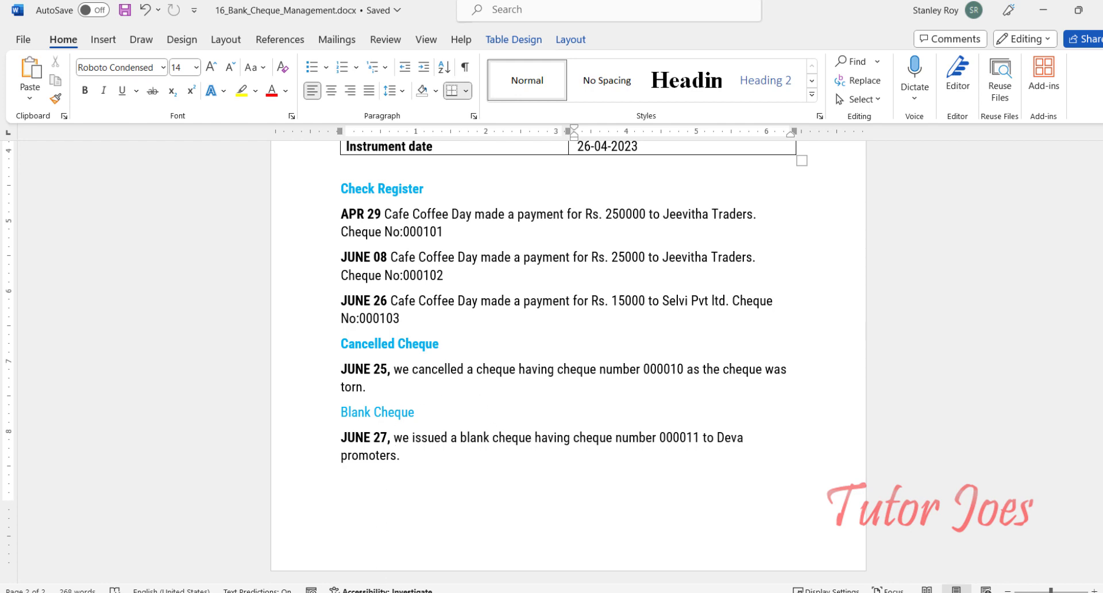
pyautogui.click(402, 591)
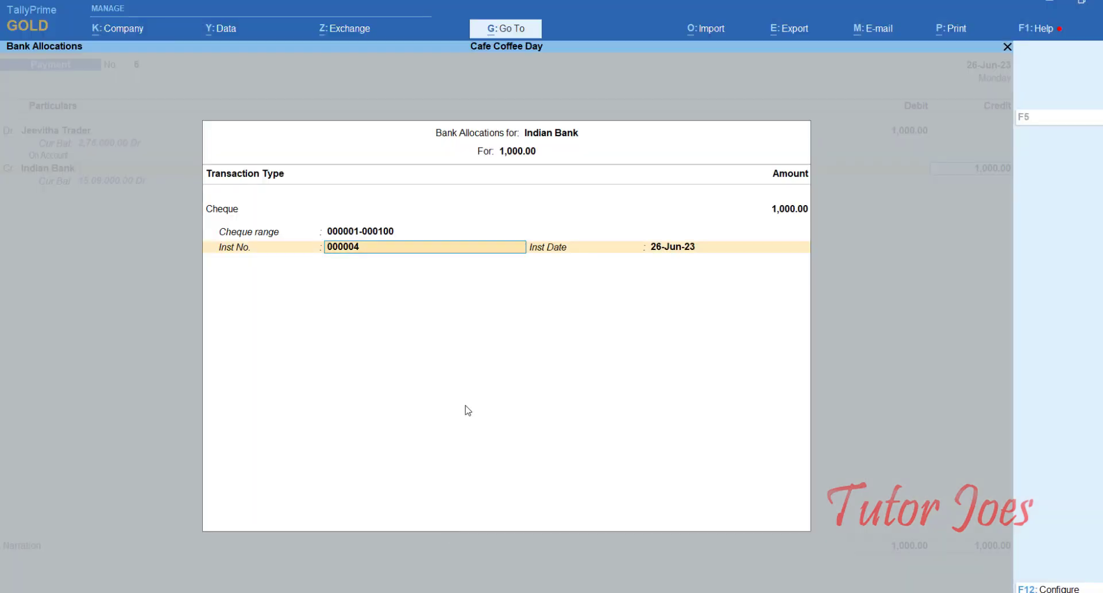
# Quit the unfinished Jeevitha Trader payment voucher without saving it
pyautogui.press('Escape')
pyautogui.press('Escape')
pyautogui.press('Escape')
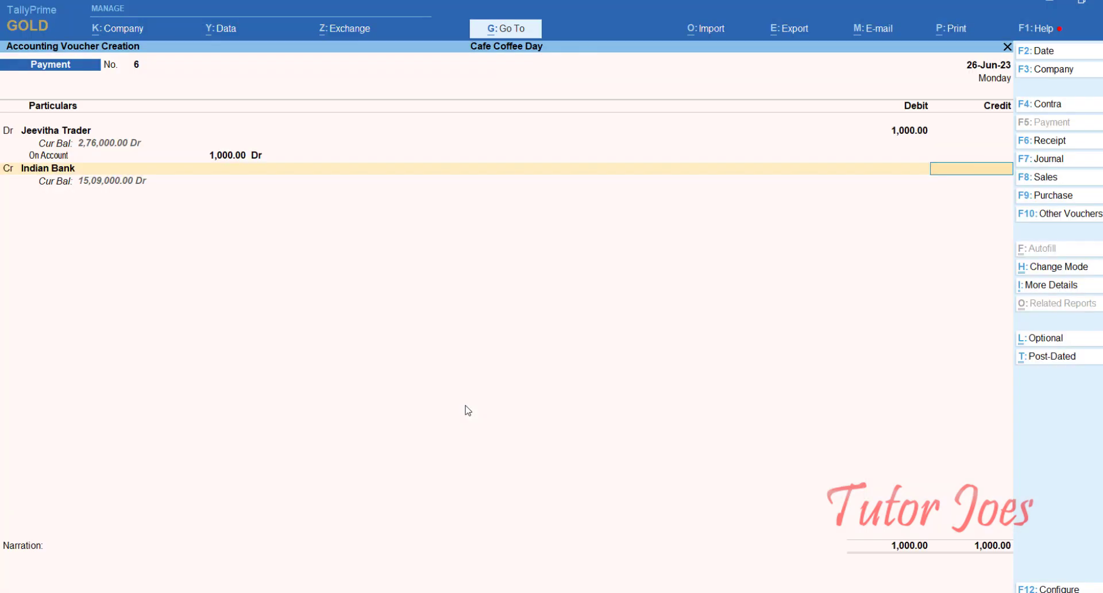
pyautogui.press('y')
pyautogui.press('Down')
pyautogui.press('Down')
pyautogui.press('Down')
pyautogui.press('Up')
pyautogui.press('Return')
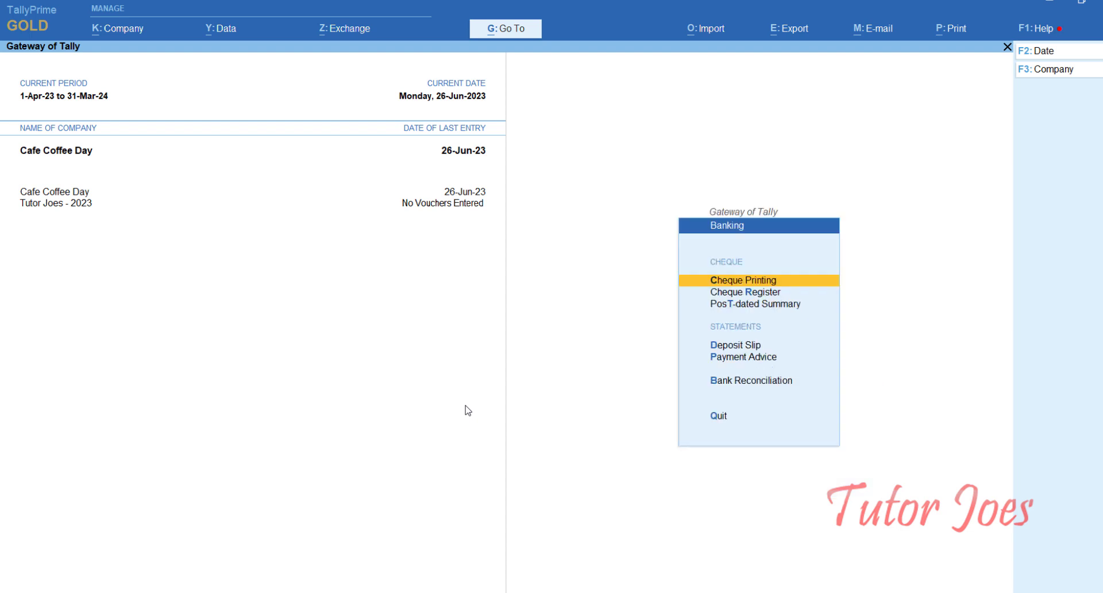
pyautogui.press('Down')
pyautogui.press('Return')
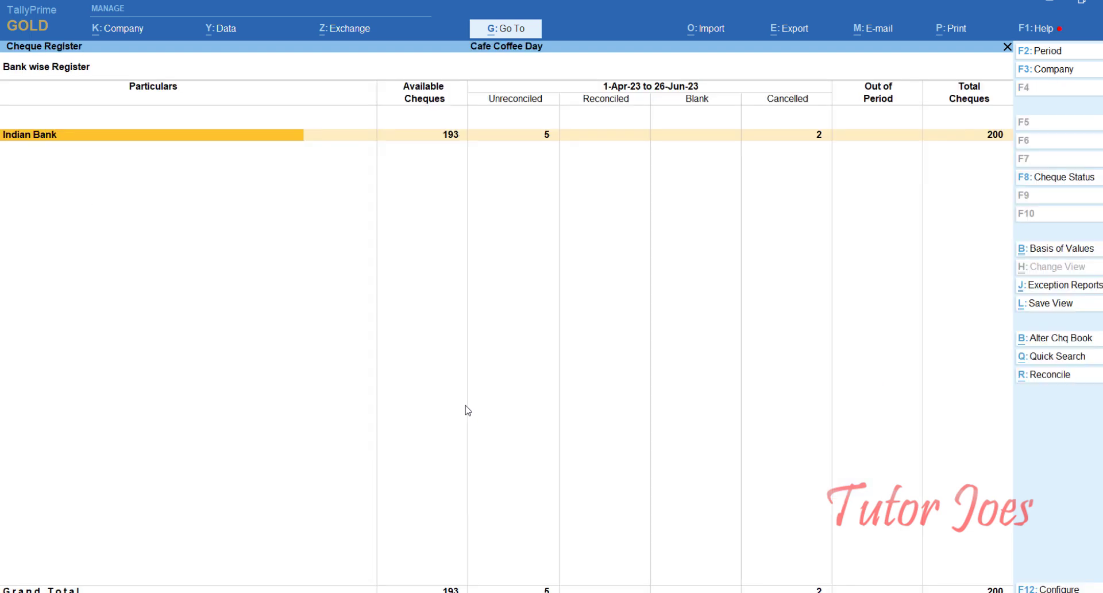
pyautogui.press('Return')
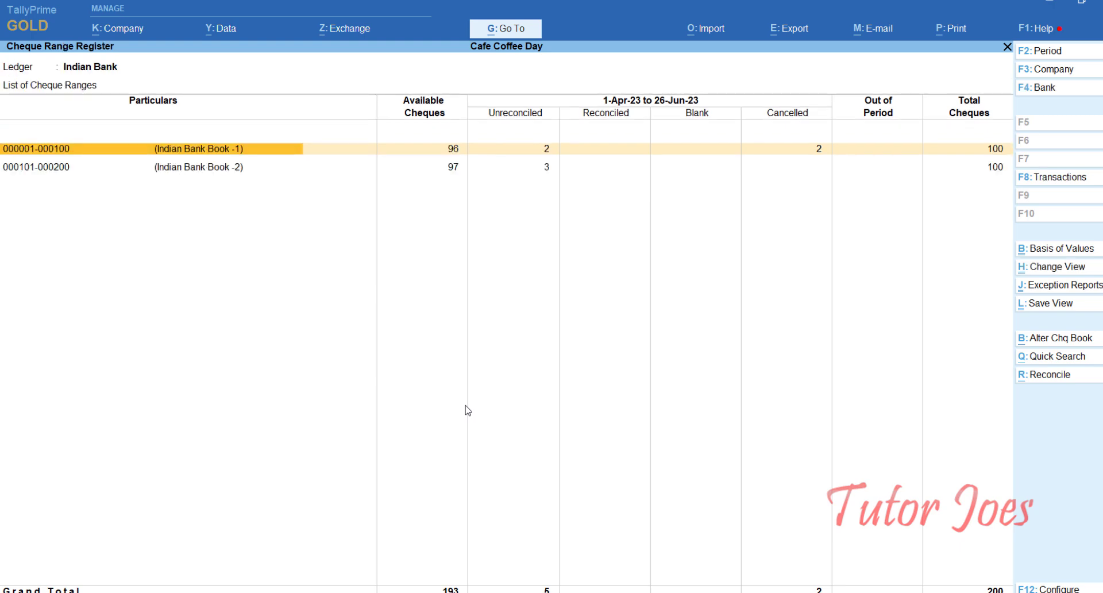
pyautogui.press('Return')
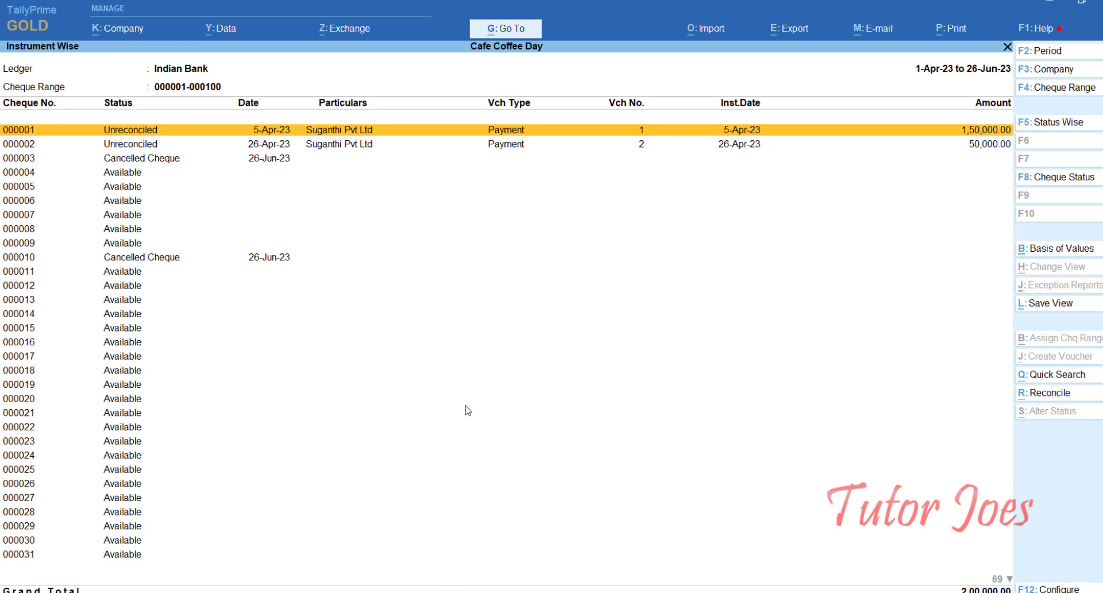
# Try to change the status of cheque 000011 to Blank Cheque, and go back to the Gateway of Tally
pyautogui.press('Down')
pyautogui.press('Down')
pyautogui.press('Down')
pyautogui.press('Down')
pyautogui.press('Down')
pyautogui.press('Down')
pyautogui.press('Down')
pyautogui.press('Down')
pyautogui.press('Down')
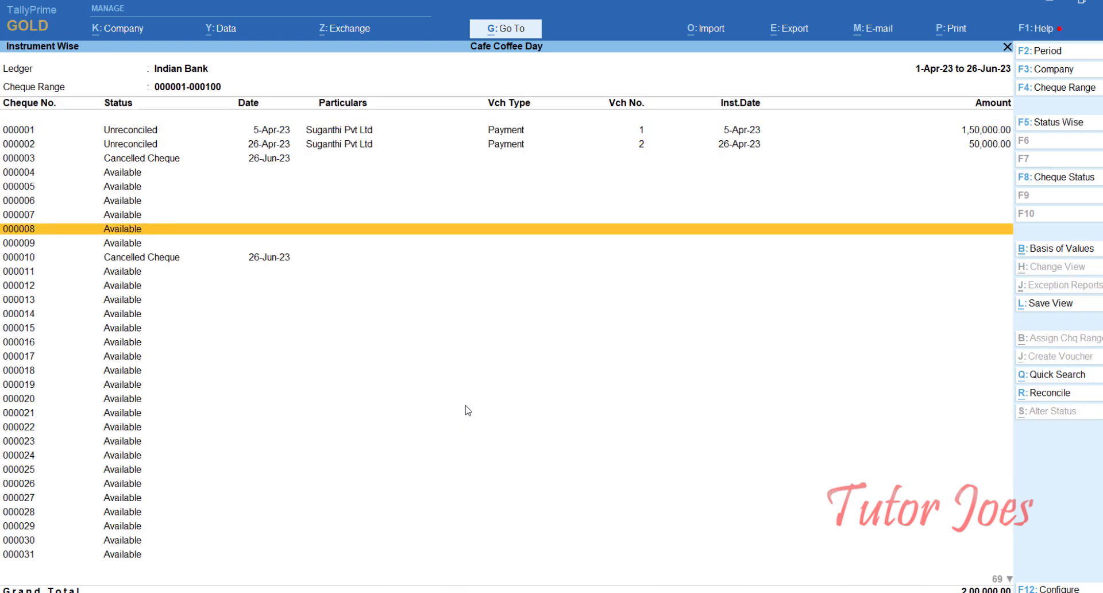
pyautogui.press('Down')
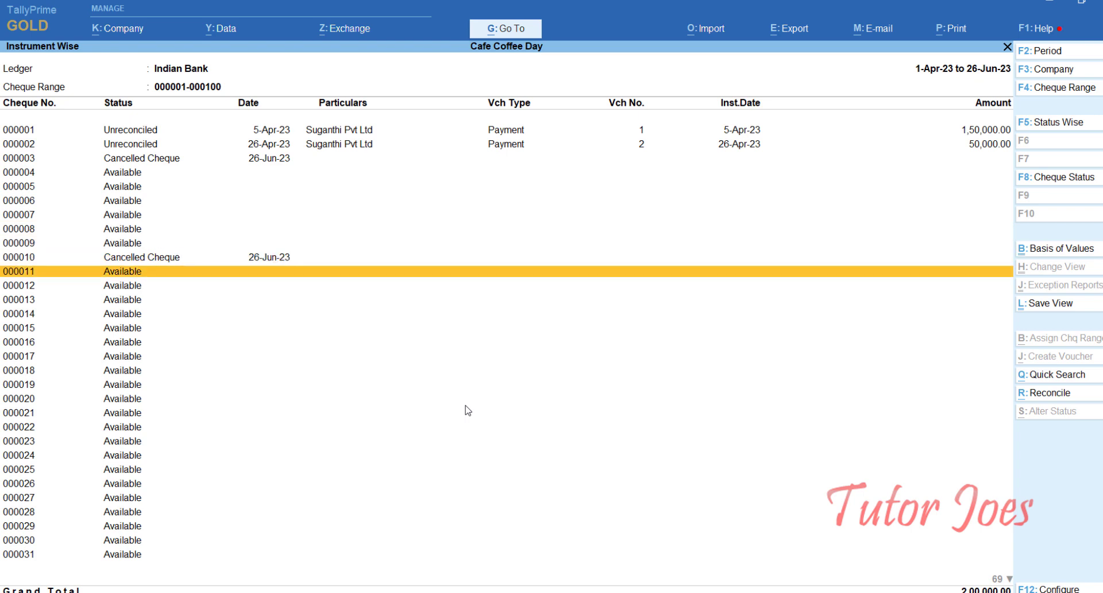
pyautogui.press('space')
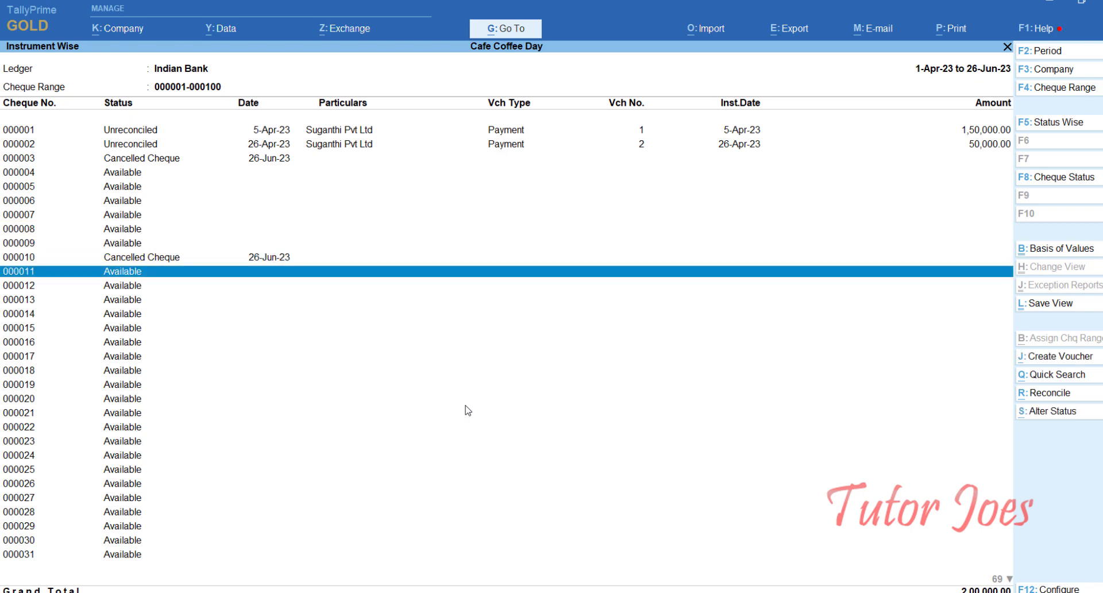
pyautogui.click(1047, 412)
pyautogui.press('Up')
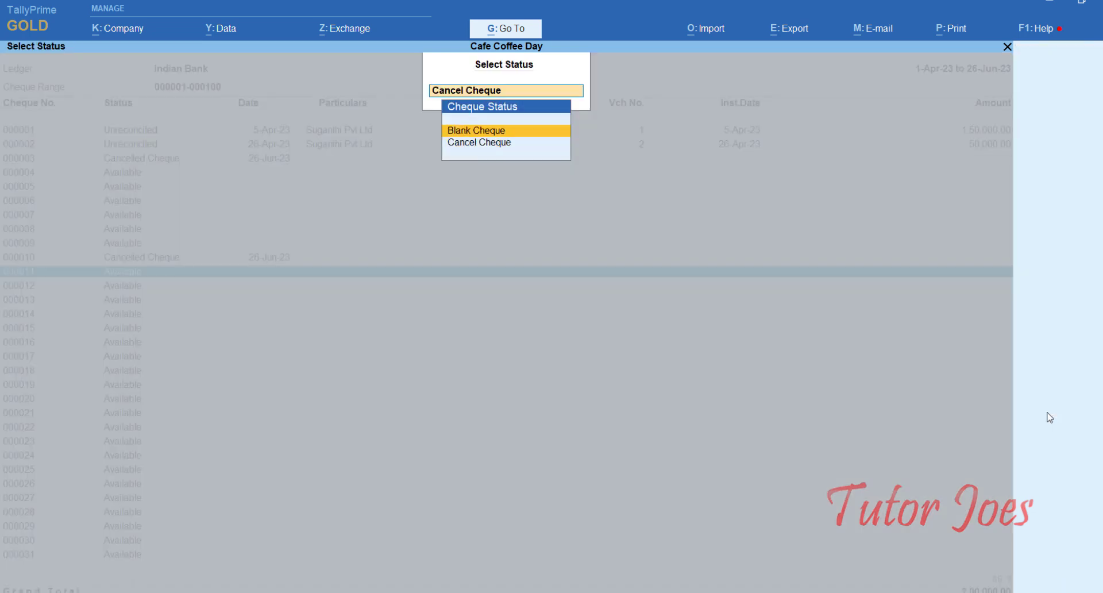
pyautogui.press('Return')
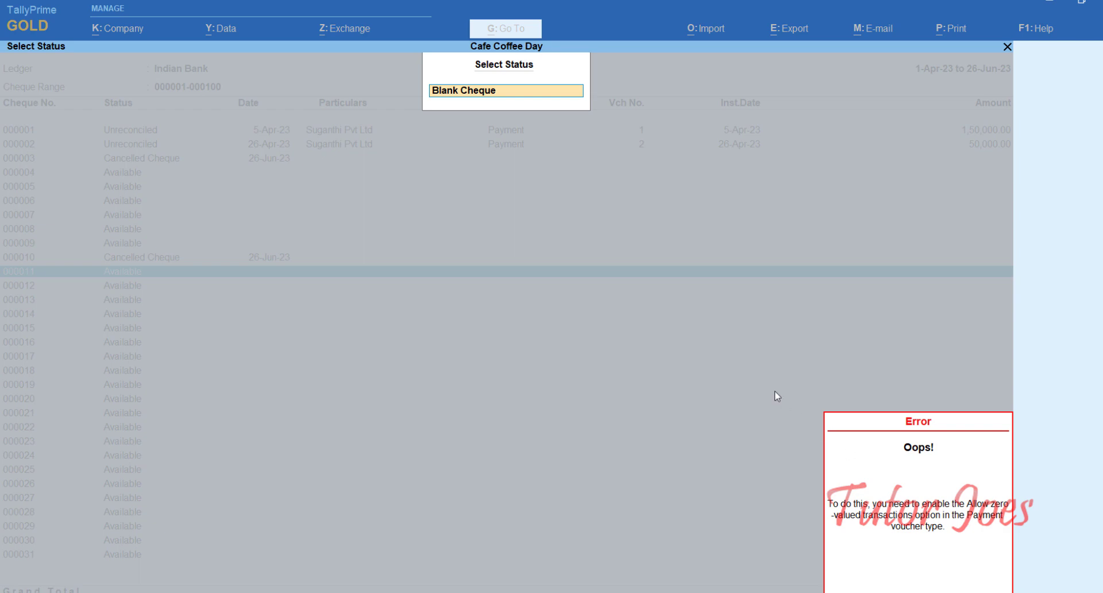
pyautogui.press('Escape')
pyautogui.press('Escape')
pyautogui.press('Escape')
pyautogui.press('Escape')
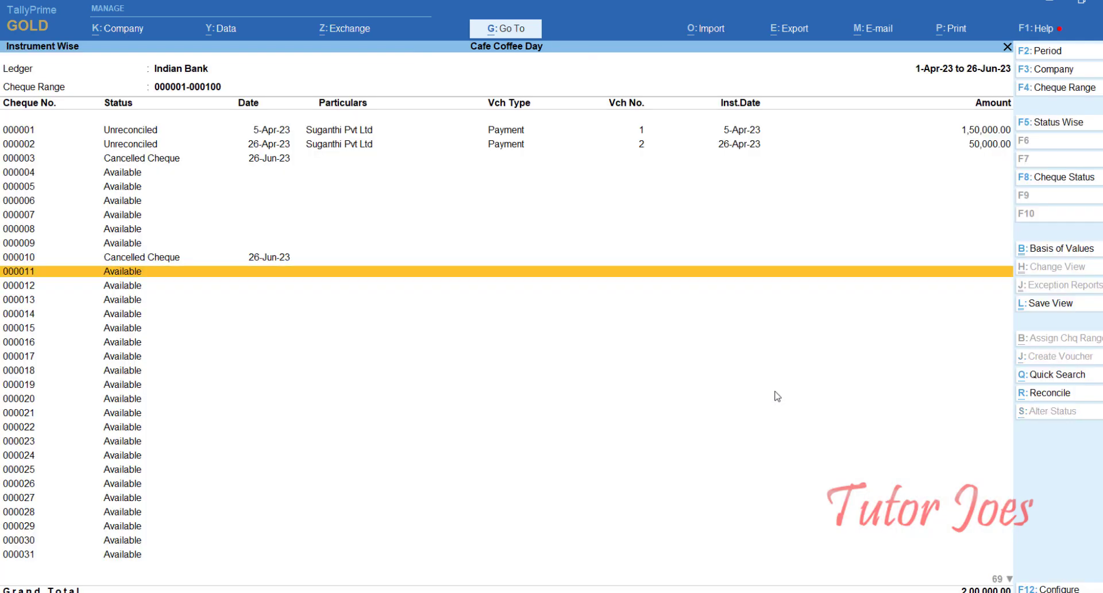
pyautogui.press('Escape')
pyautogui.press('Escape')
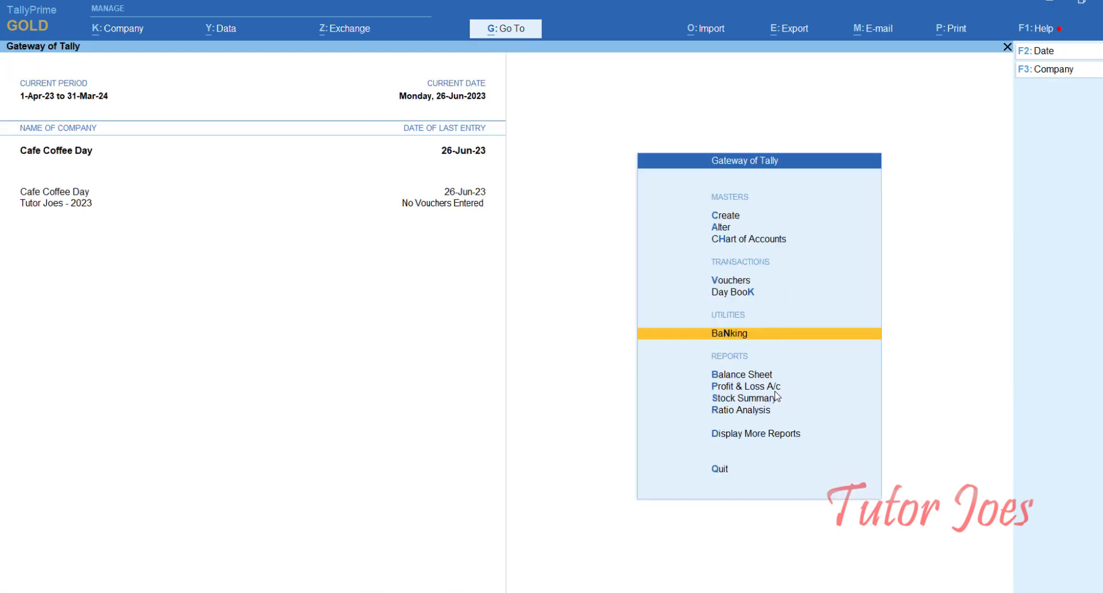
# Open the Payment voucher type for alteration
pyautogui.press('Up')
pyautogui.press('Up')
pyautogui.press('Up')
pyautogui.press('Up')
pyautogui.press('Return')
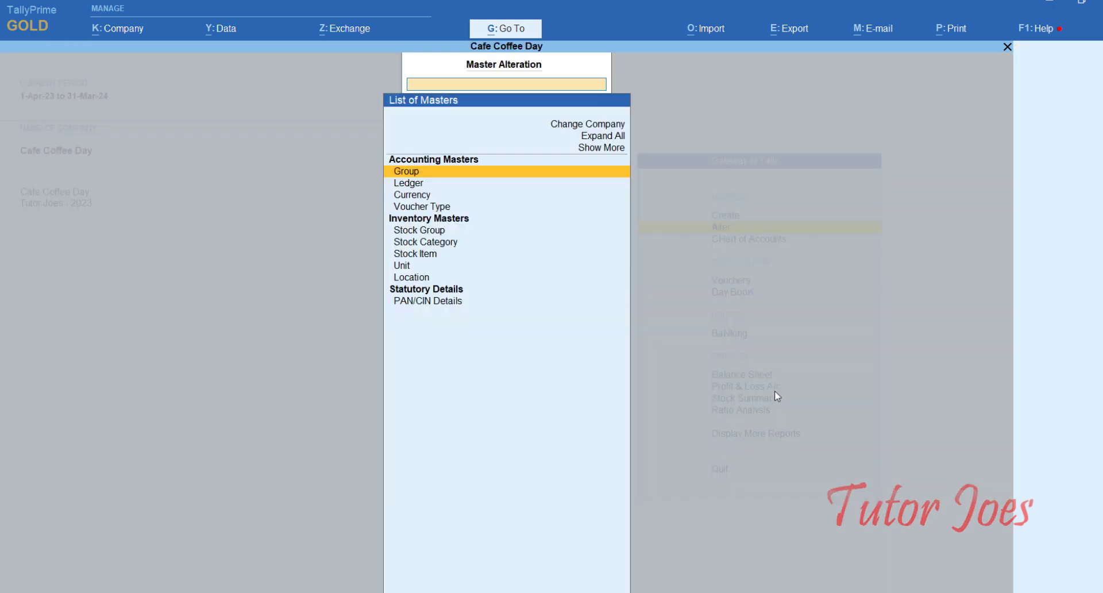
pyautogui.press('Down')
pyautogui.press('Down')
pyautogui.press('Down')
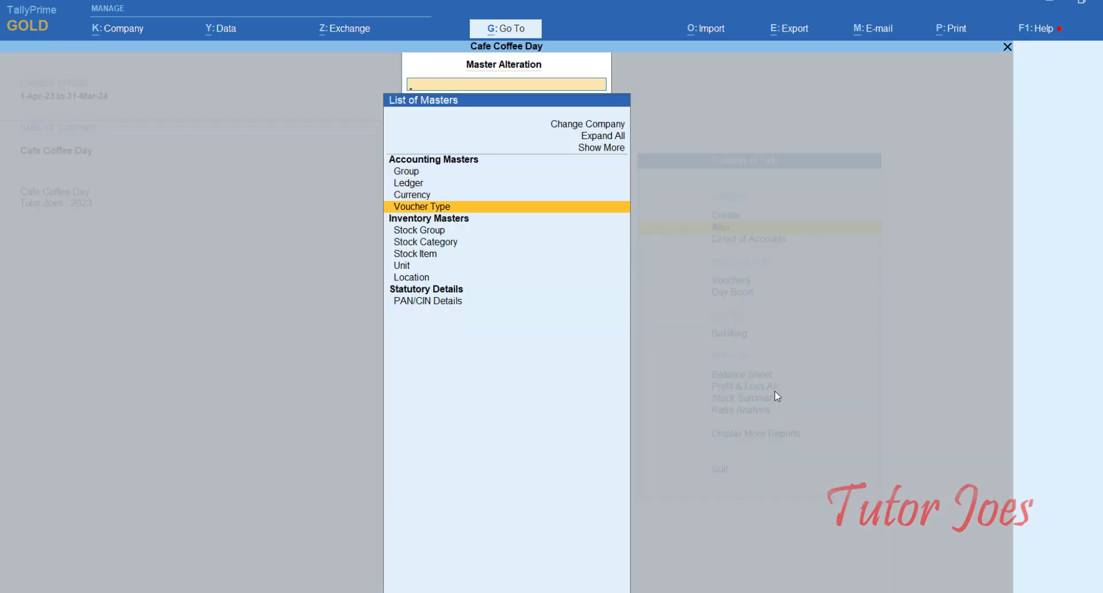
pyautogui.press('Return')
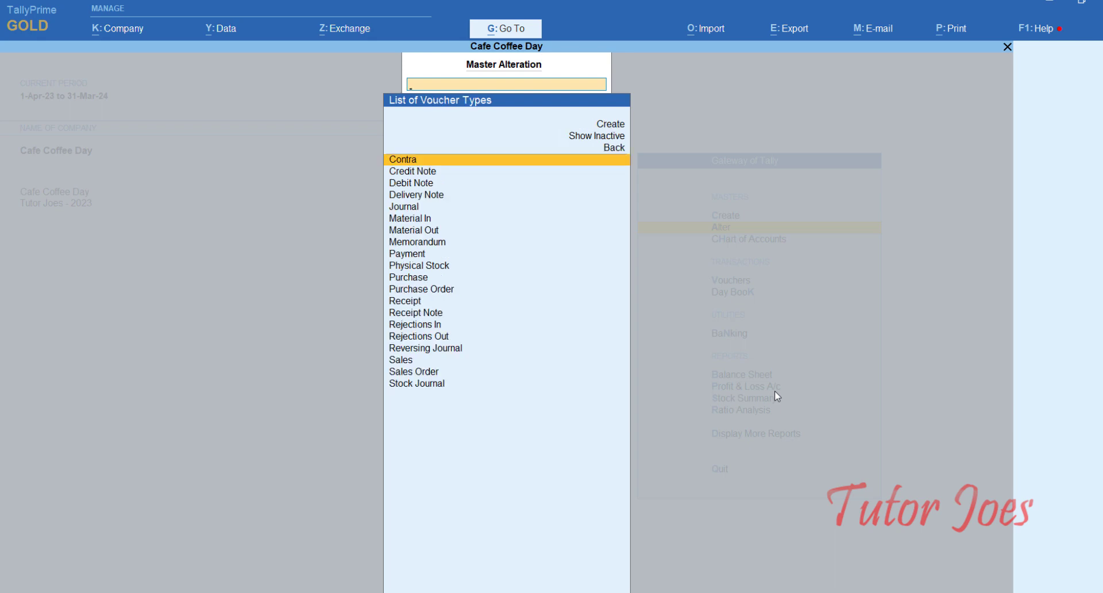
pyautogui.press('Down')
pyautogui.press('Down')
pyautogui.press('Down')
pyautogui.press('Down')
pyautogui.press('Down')
pyautogui.press('Down')
pyautogui.press('Down')
pyautogui.press('Down')
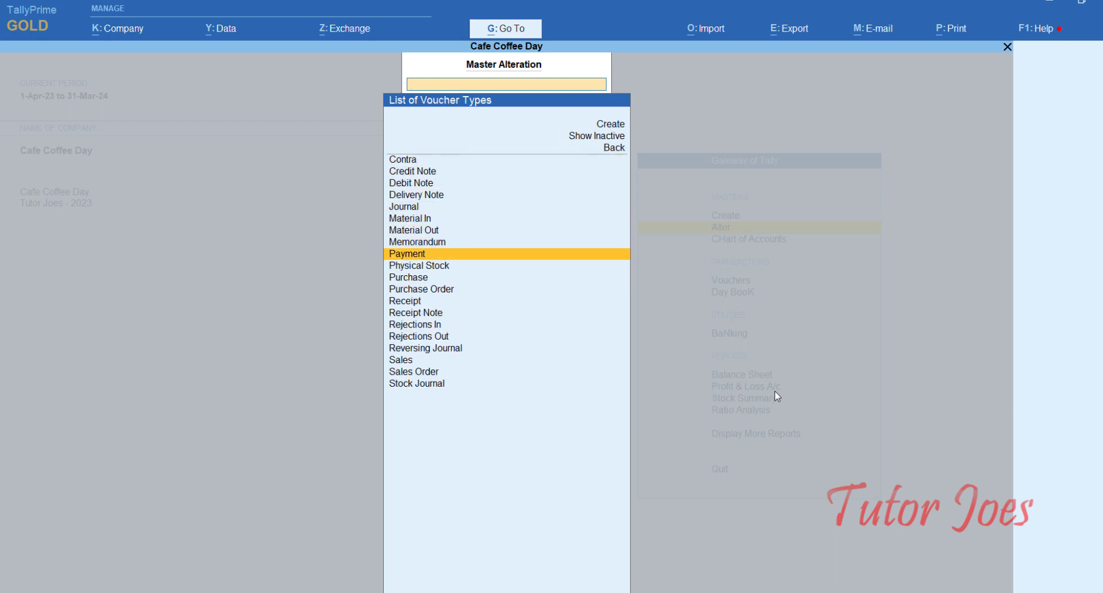
pyautogui.press('Return')
# Set Allow zero-valued transactions to Yes for the Payment voucher type, save it and leave master alteration
pyautogui.press('Return')
pyautogui.press('Return')
pyautogui.press('Return')
pyautogui.press('Return')
pyautogui.press('Return')
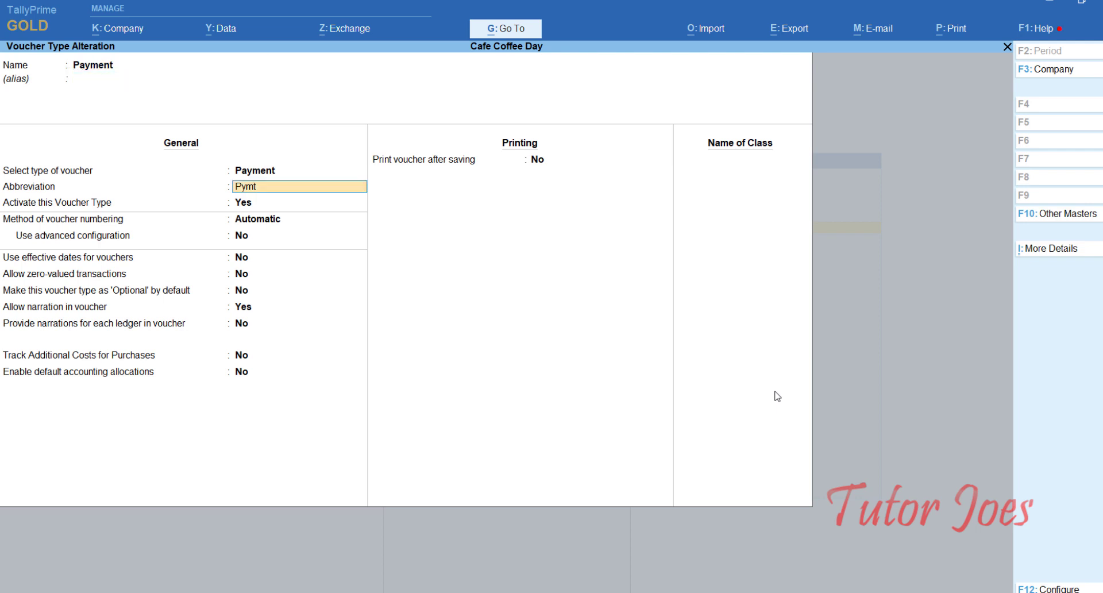
pyautogui.press('Return')
pyautogui.press('Return')
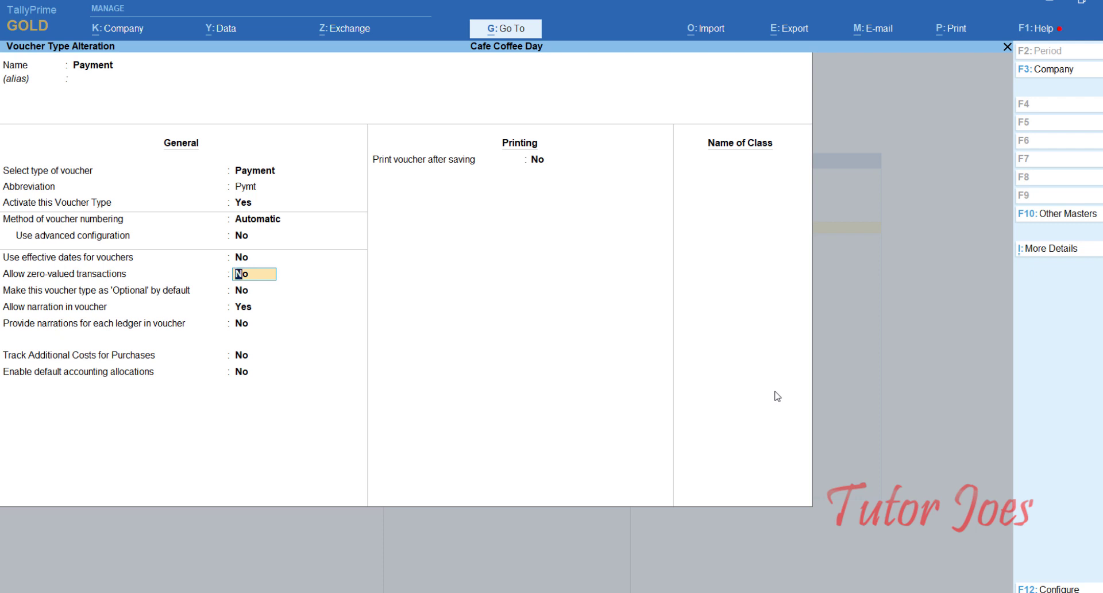
pyautogui.write('y')
pyautogui.press('Return')
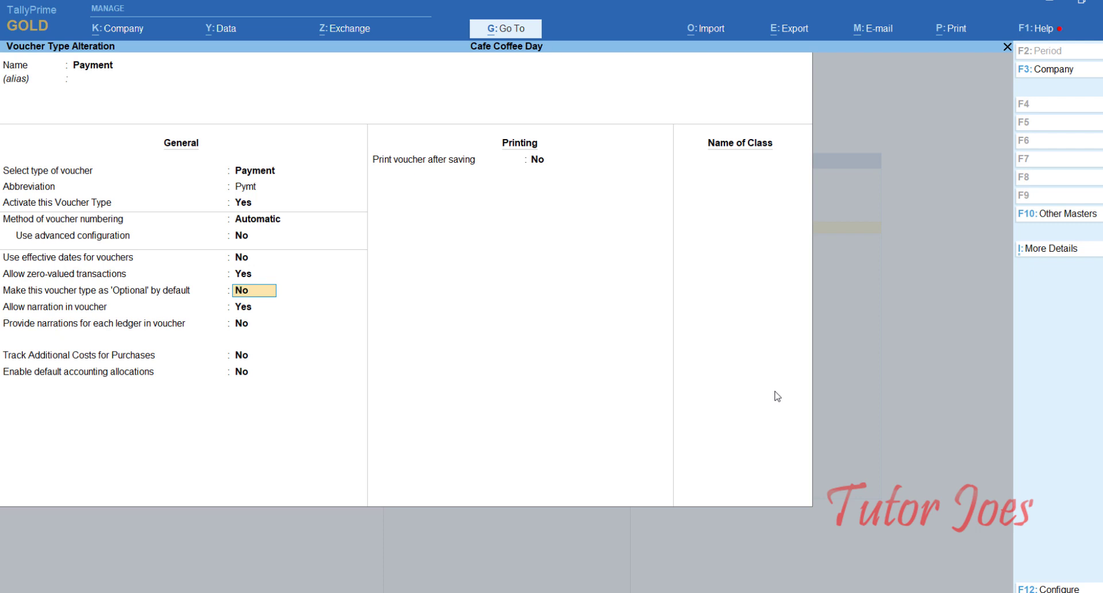
pyautogui.hotkey('ctrl', 'a')
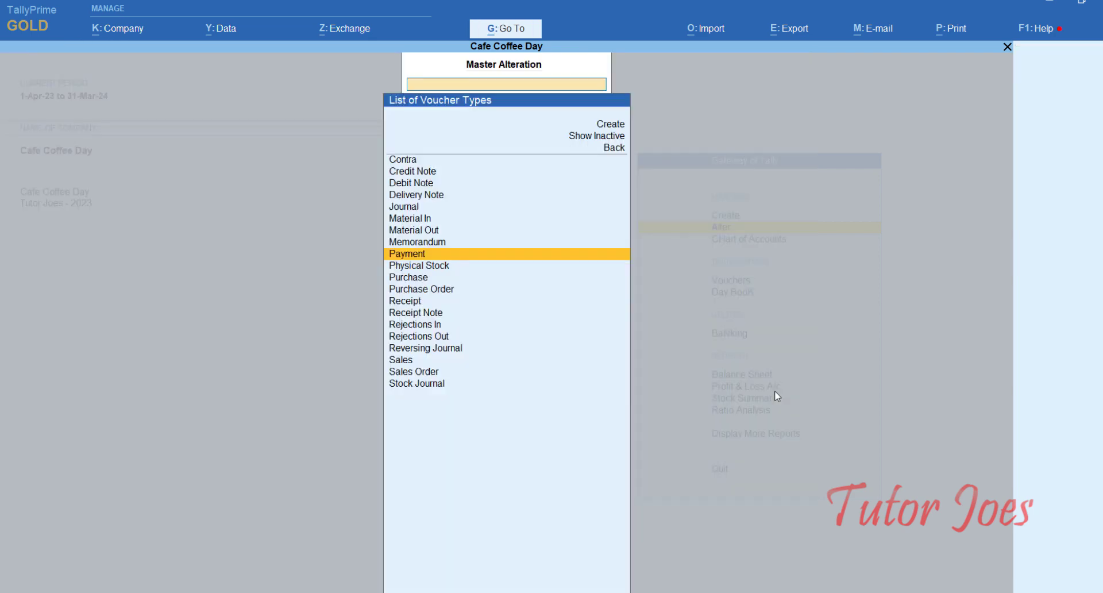
pyautogui.press('Escape')
pyautogui.press('Escape')
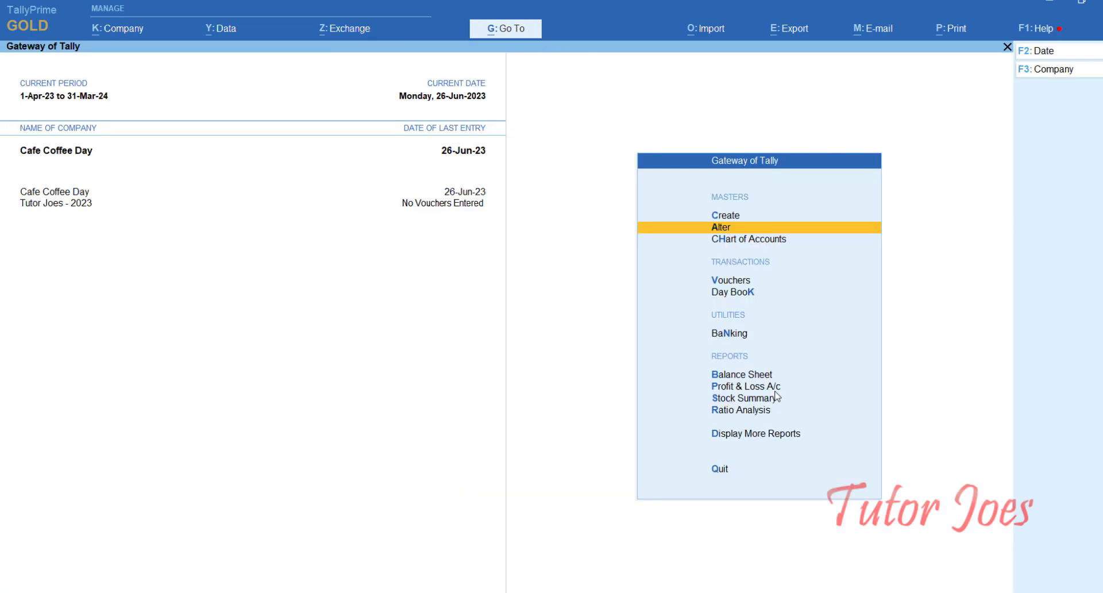
pyautogui.press('Down')
pyautogui.press('Down')
pyautogui.press('Down')
pyautogui.press('Down')
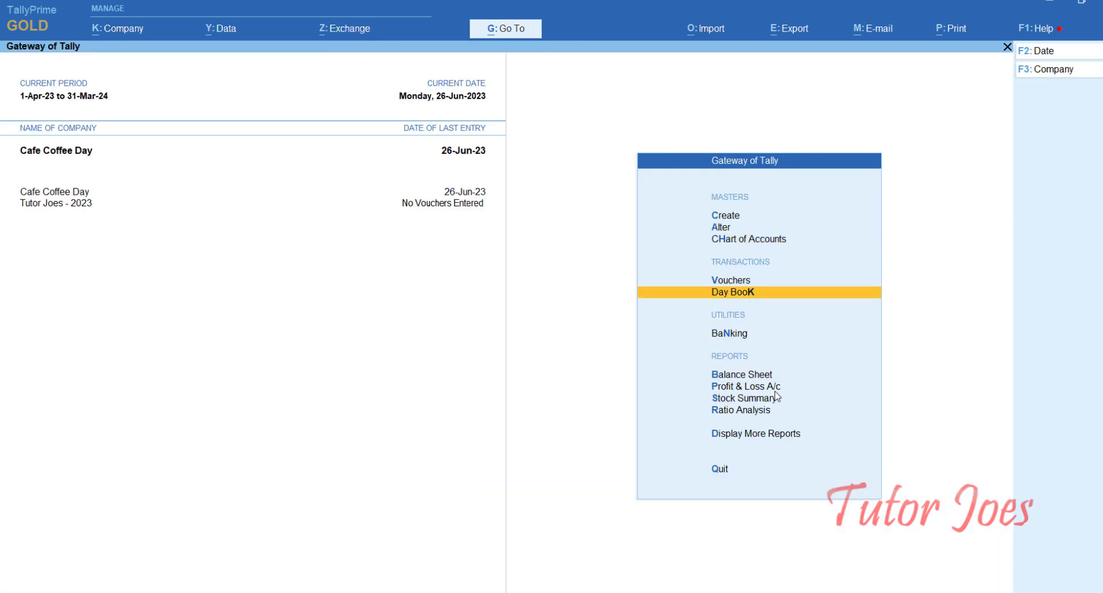
pyautogui.press('Return')
pyautogui.press('Down')
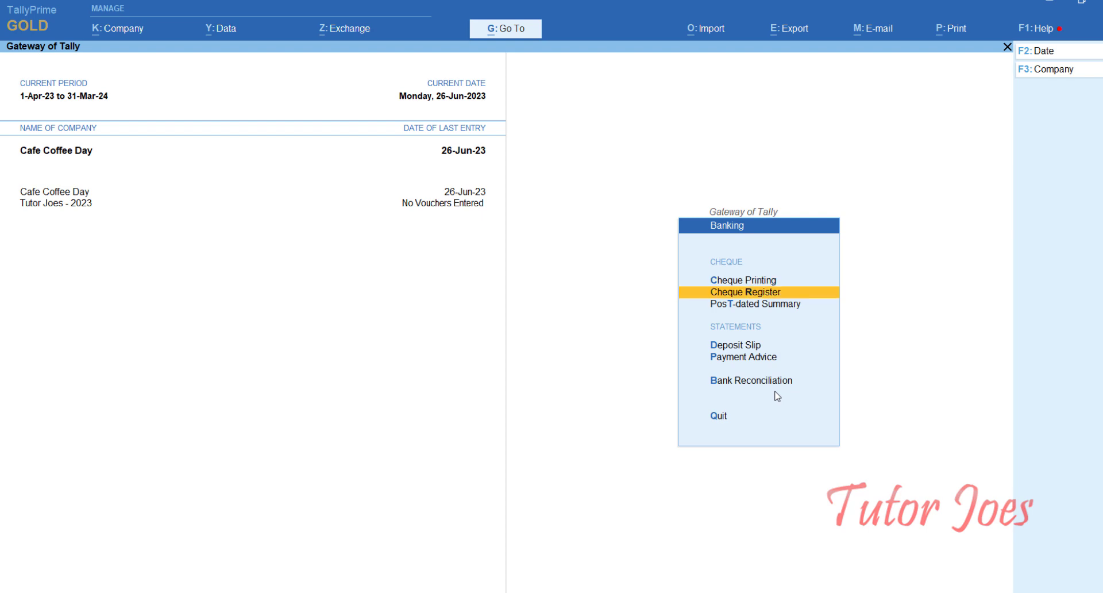
pyautogui.press('Return')
pyautogui.press('Return')
pyautogui.press('Return')
# Select cheque 000011 and alter its status to Blank Cheque
pyautogui.press('Down')
pyautogui.press('Down')
pyautogui.press('Down')
pyautogui.press('Down')
pyautogui.press('Down')
pyautogui.press('Down')
pyautogui.press('Down')
pyautogui.press('Down')
pyautogui.press('Down')
pyautogui.press('Down')
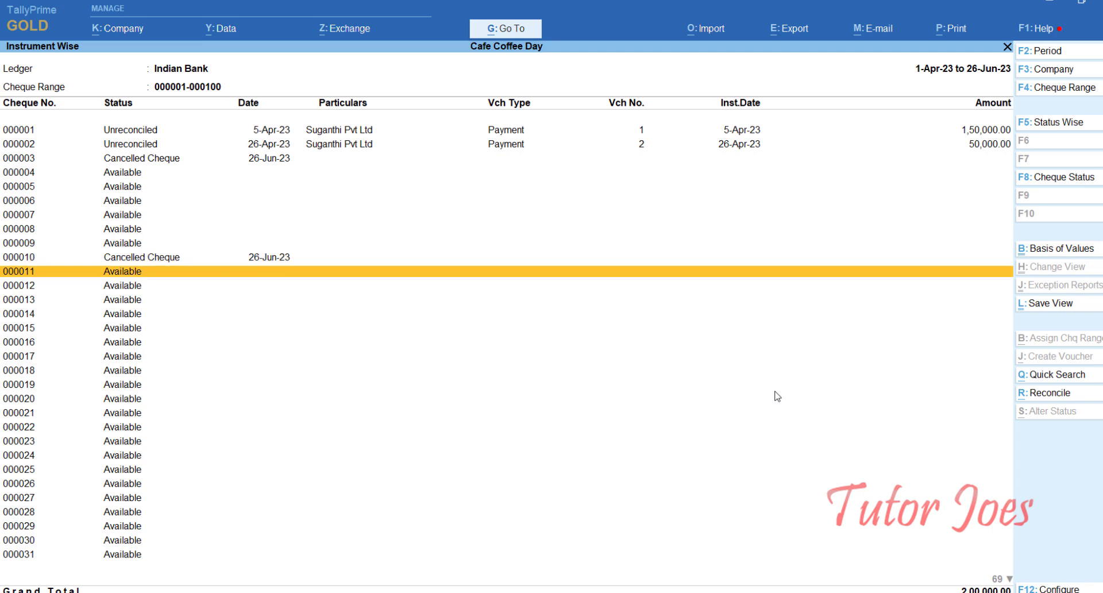
pyautogui.press('space')
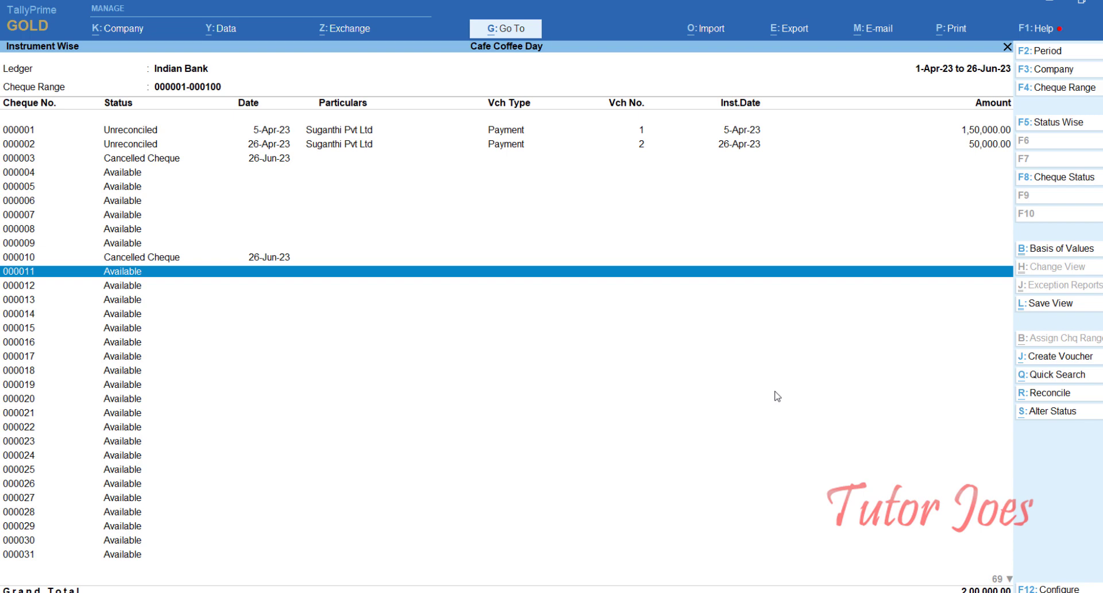
pyautogui.hotkey('alt', 's')
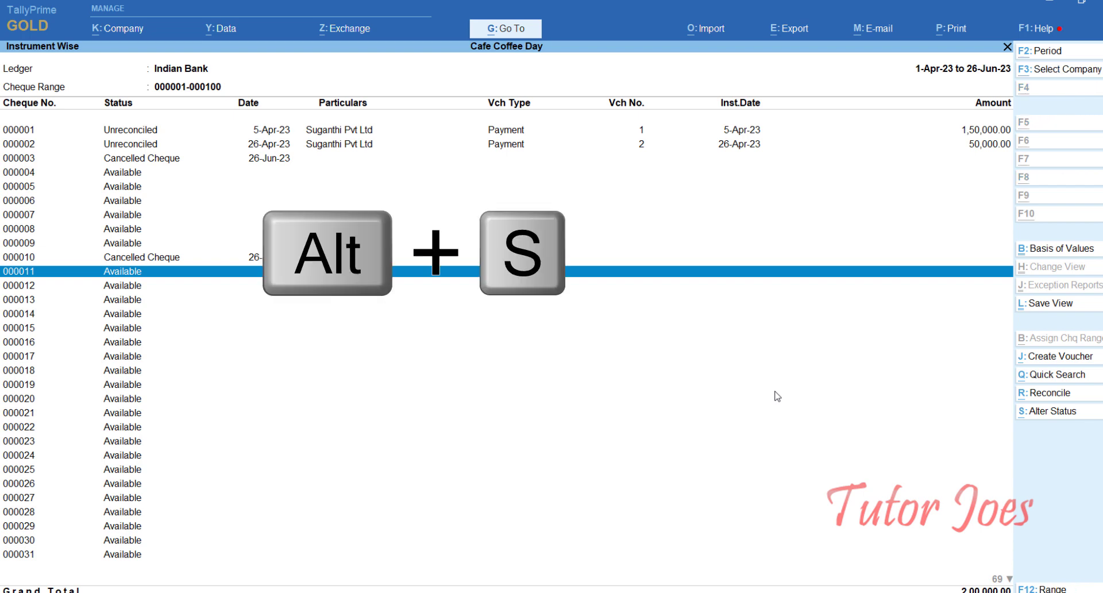
pyautogui.press('Up')
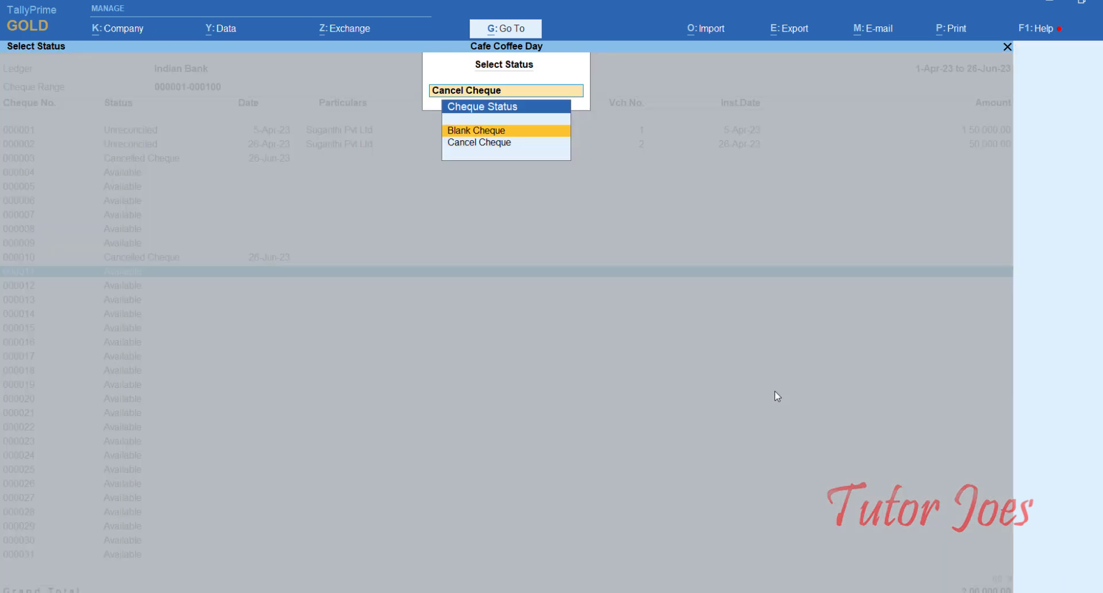
pyautogui.press('Return')
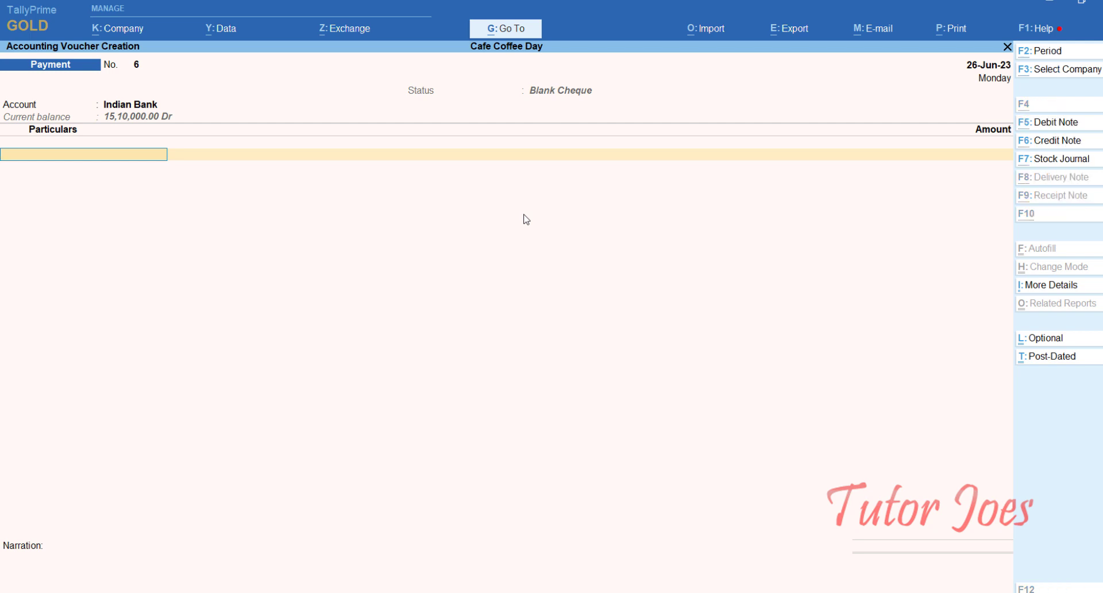
# Create a ledger named Deva Promoters under Sundry Creditors and use it as the particulars of the blank-cheque payment voucher
pyautogui.hotkey('alt', 'c')
pyautogui.write('Dev')
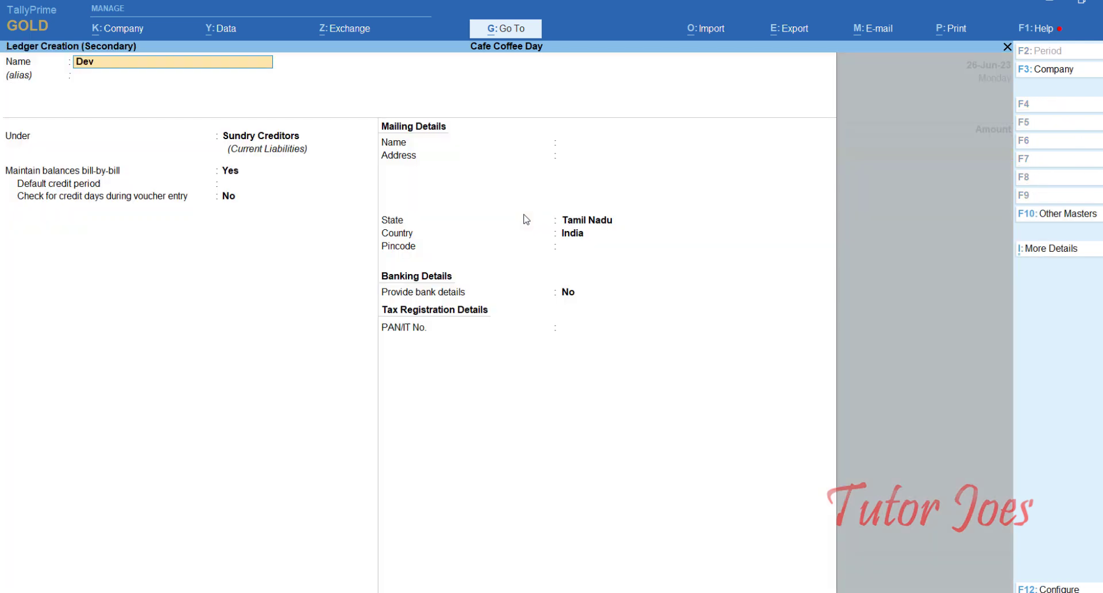
pyautogui.write('a Promoters')
pyautogui.press('Return')
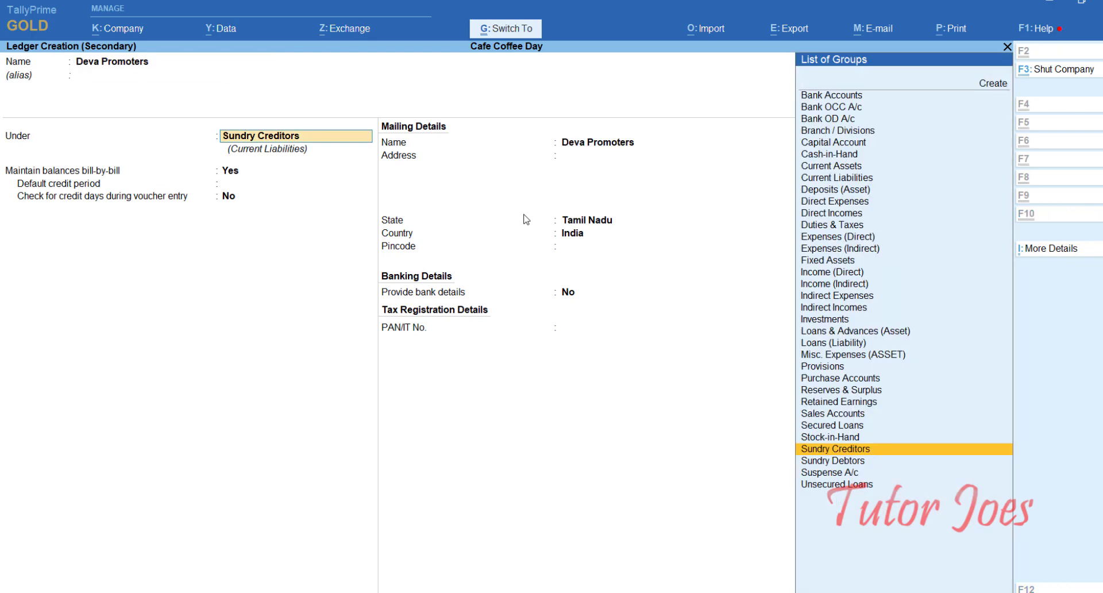
pyautogui.hotkey('ctrl', 'a')
pyautogui.press('Return')
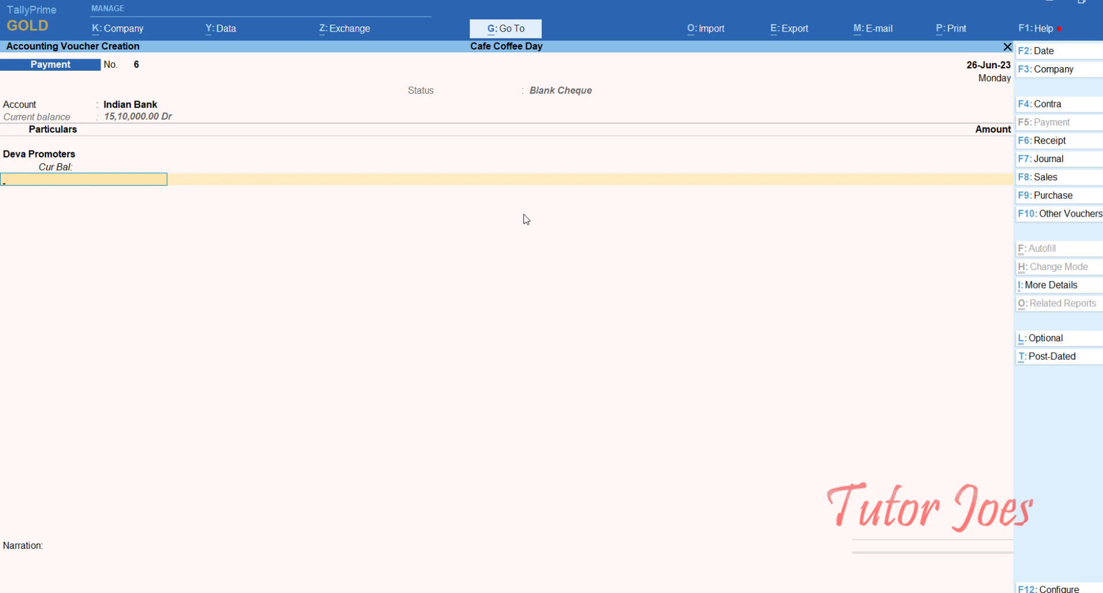
# Complete Indian Bank's allocation for cheque 000011 dated 26-Jun-23 and save the payment voucher without an amount or narration
pyautogui.press('Return')
pyautogui.press('Return')
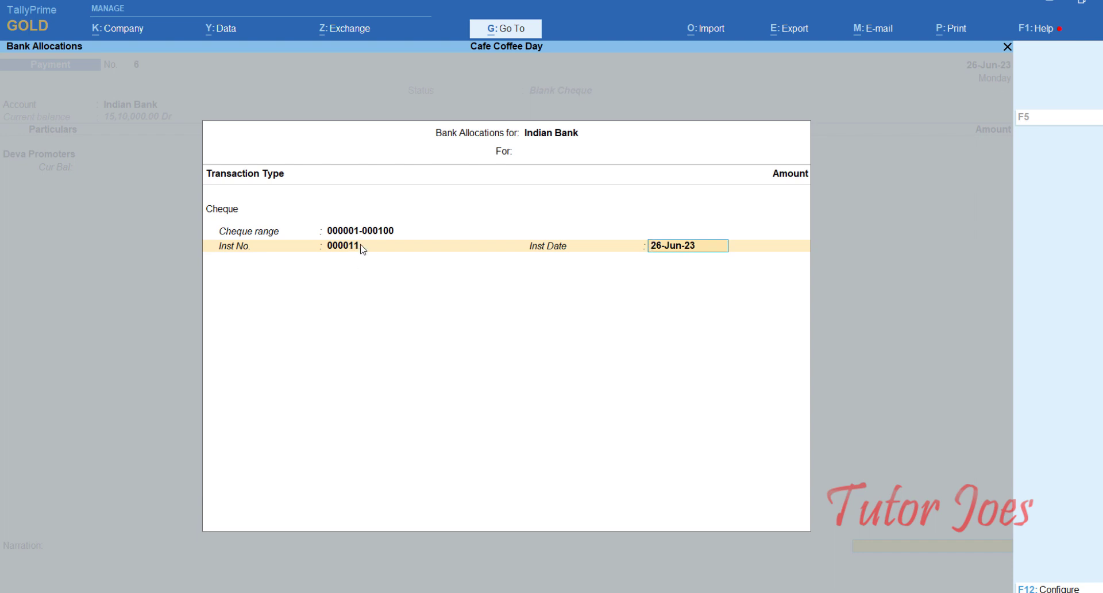
pyautogui.press('Return')
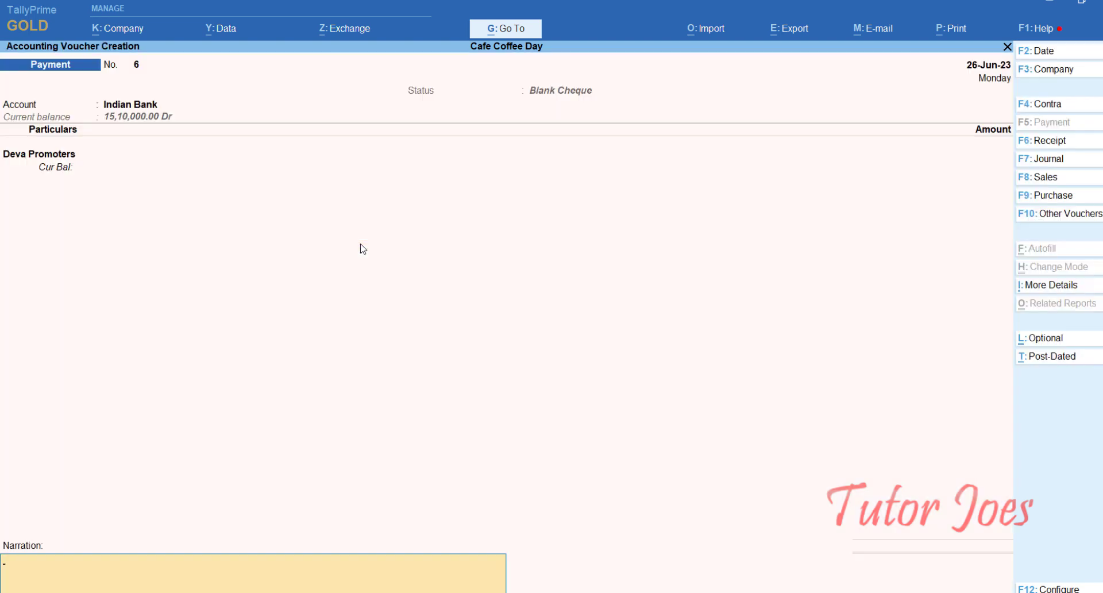
pyautogui.press('Return')
pyautogui.press('Return')
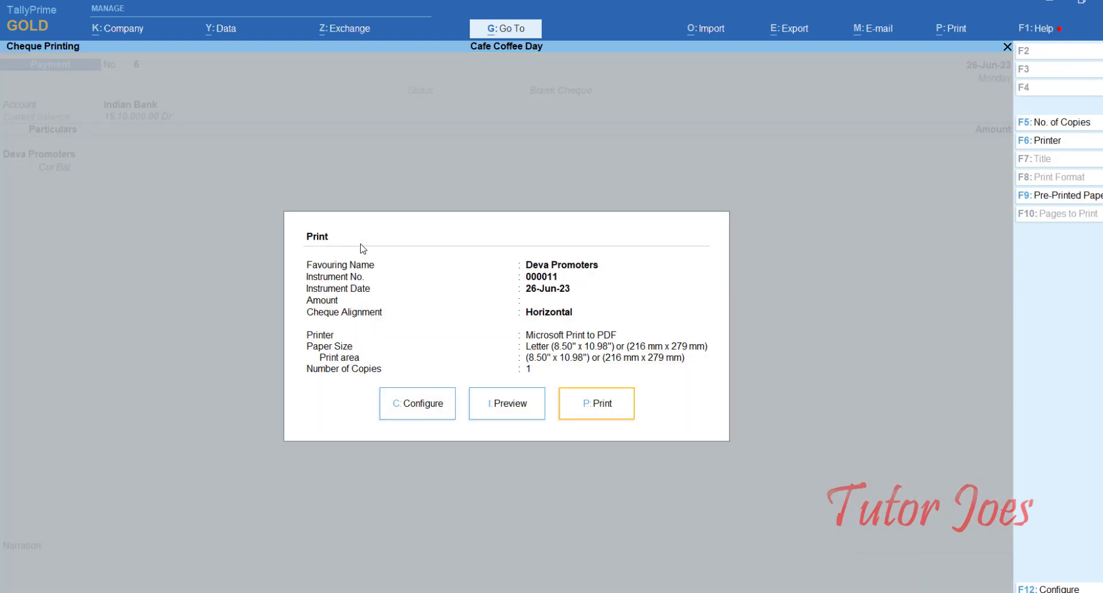
# Preview the Deva Promoters cheque before printing, and return to the Cheque Range Register without printing it
pyautogui.press('Left')
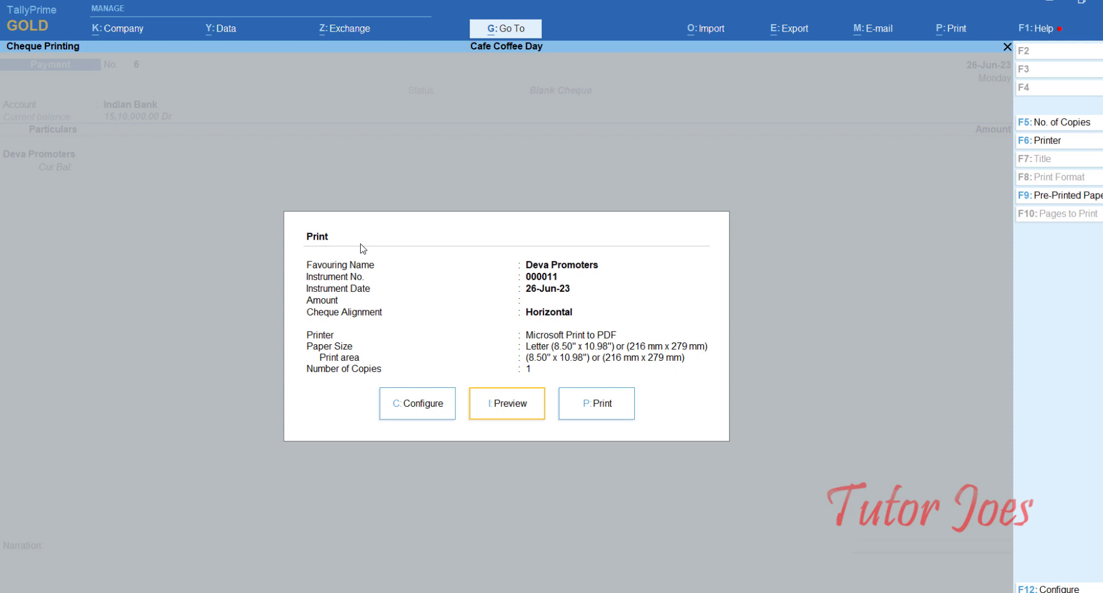
pyautogui.press('Return')
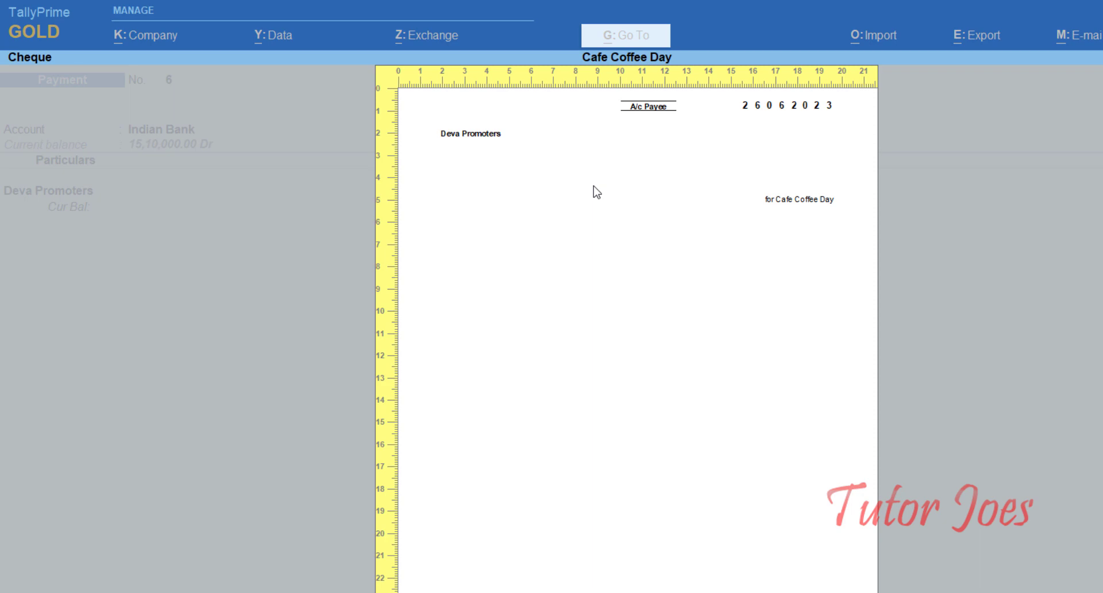
pyautogui.press('Escape')
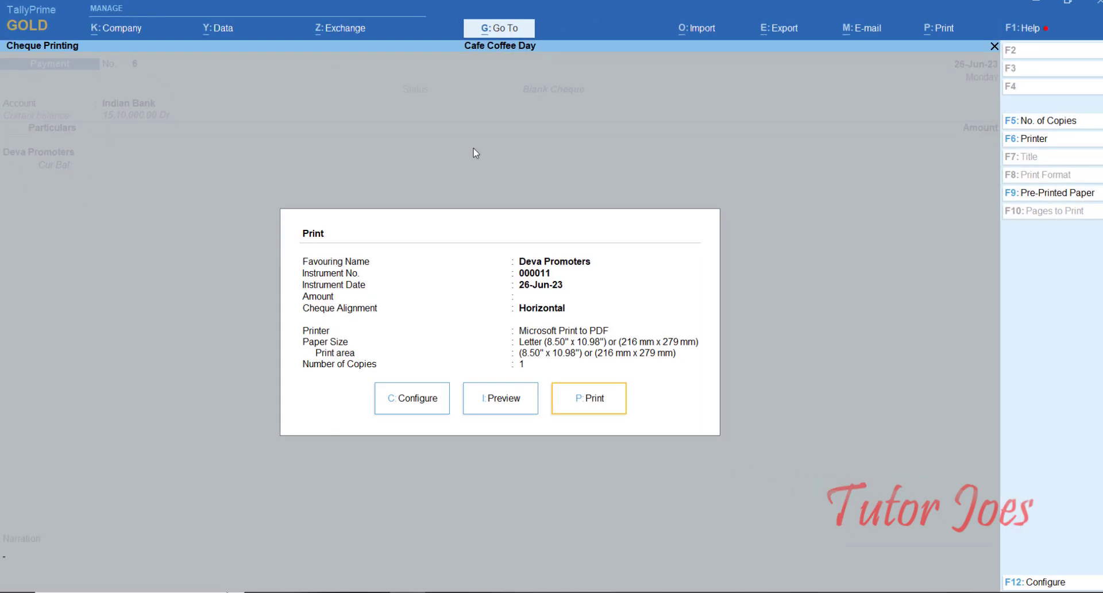
pyautogui.press('Escape')
pyautogui.press('Escape')
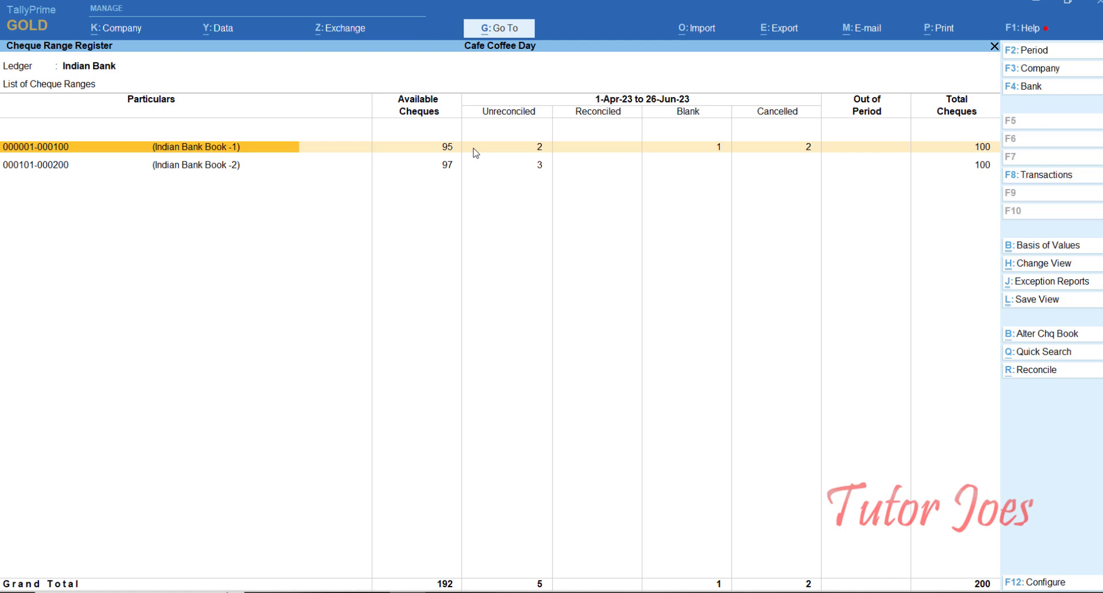
pyautogui.press('Return')
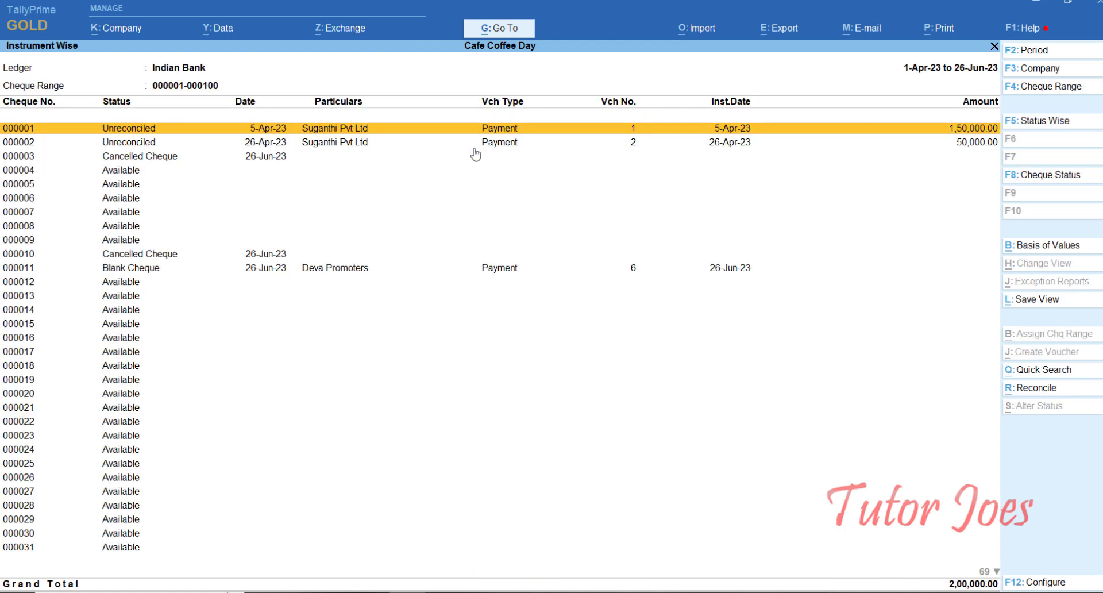
pyautogui.press('Down')
pyautogui.press('Down')
pyautogui.press('Down')
pyautogui.press('Down')
pyautogui.press('Down')
pyautogui.press('Up')
pyautogui.press('Up')
pyautogui.press('Up')
pyautogui.press('Down')
pyautogui.press('Down')
pyautogui.press('Down')
pyautogui.press('Down')
pyautogui.press('Down')
pyautogui.press('Down')
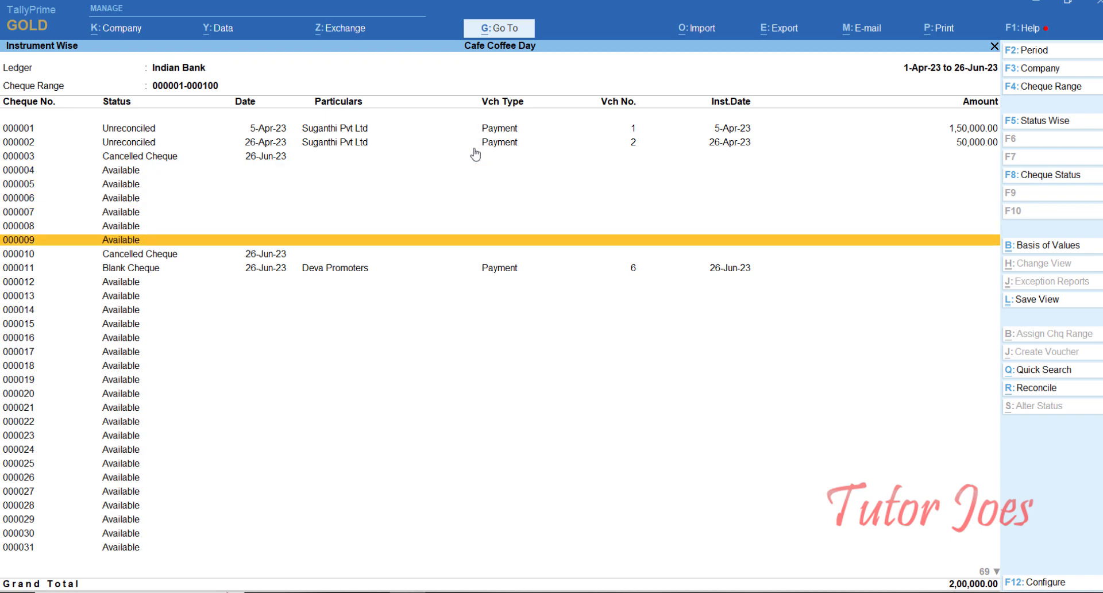
pyautogui.press('Down')
pyautogui.press('Down')
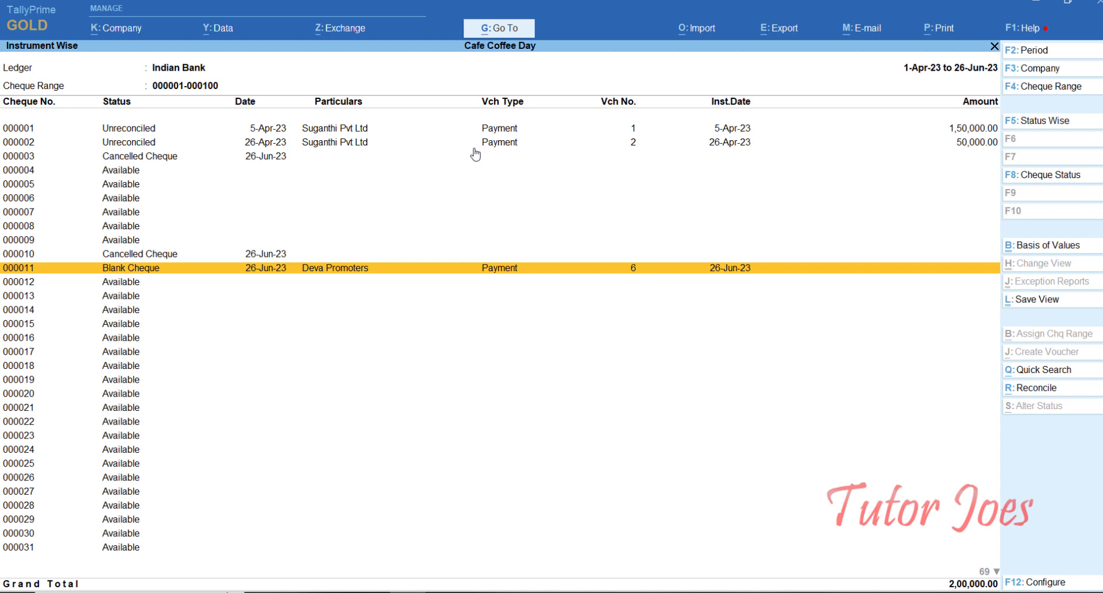
pyautogui.press('Up')
pyautogui.press('Down')
# Close Indian Bank's cheque register and leave Banking to return to the main Gateway of Tally
pyautogui.press('Escape')
pyautogui.press('Escape')
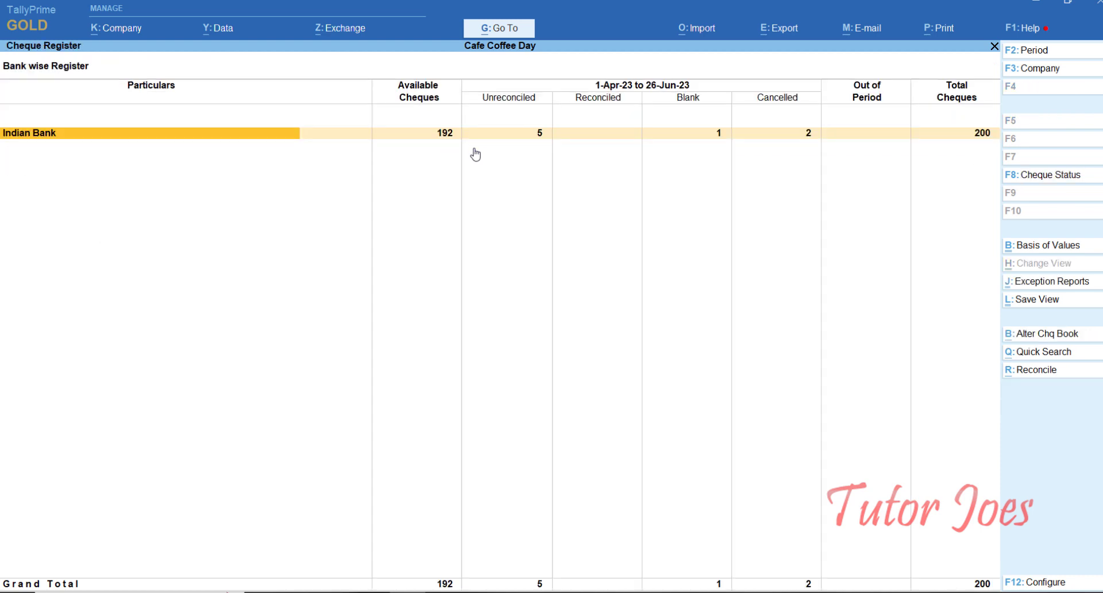
pyautogui.press('Escape')
pyautogui.press('Up')
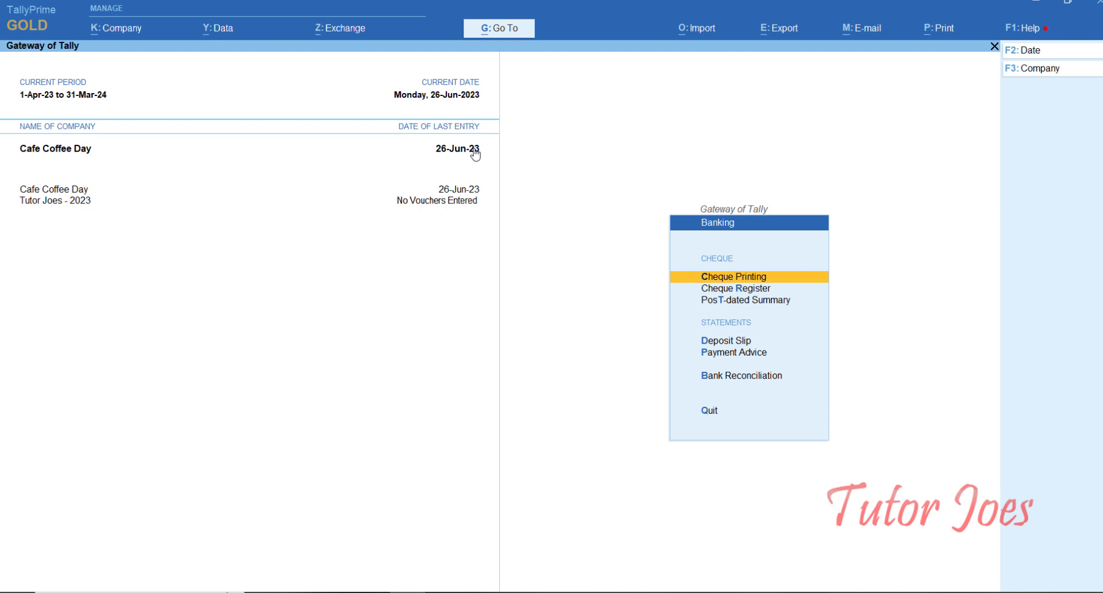
pyautogui.press('Escape')
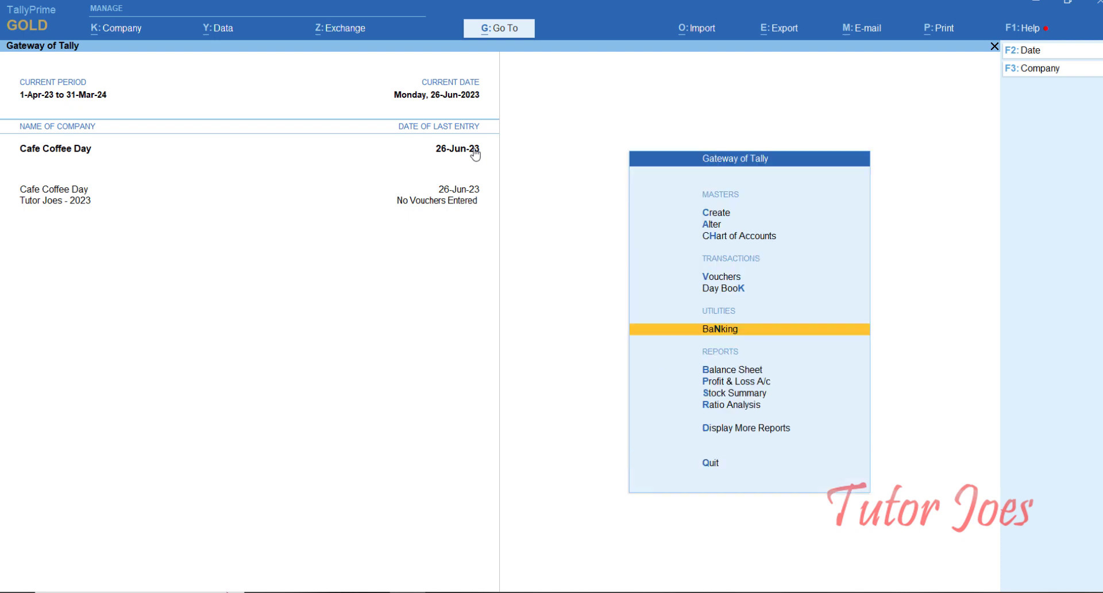